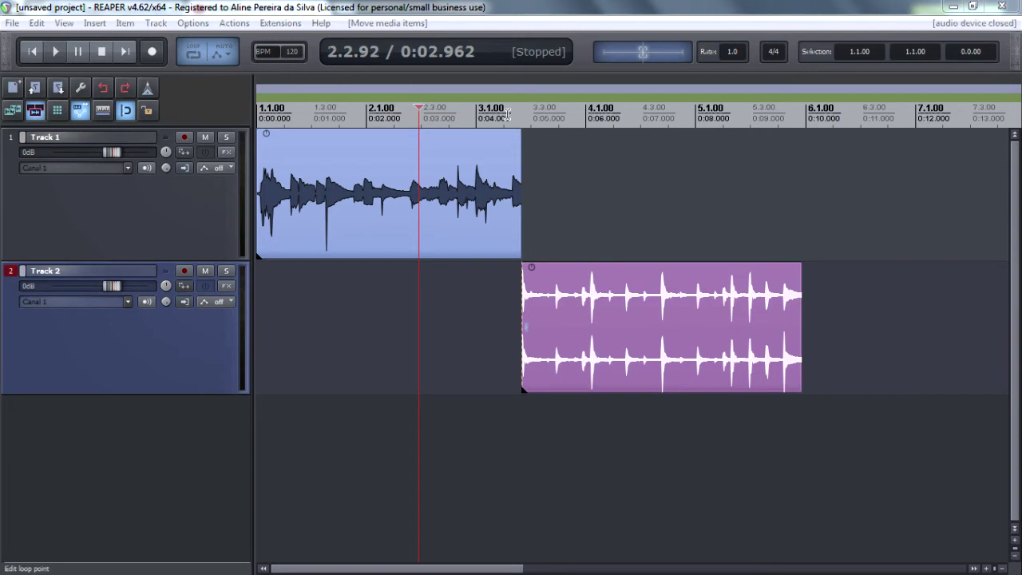
Place the edit cursor at the project start and at several points along the Track 1 item, ending near 2.3.42
key(Home)
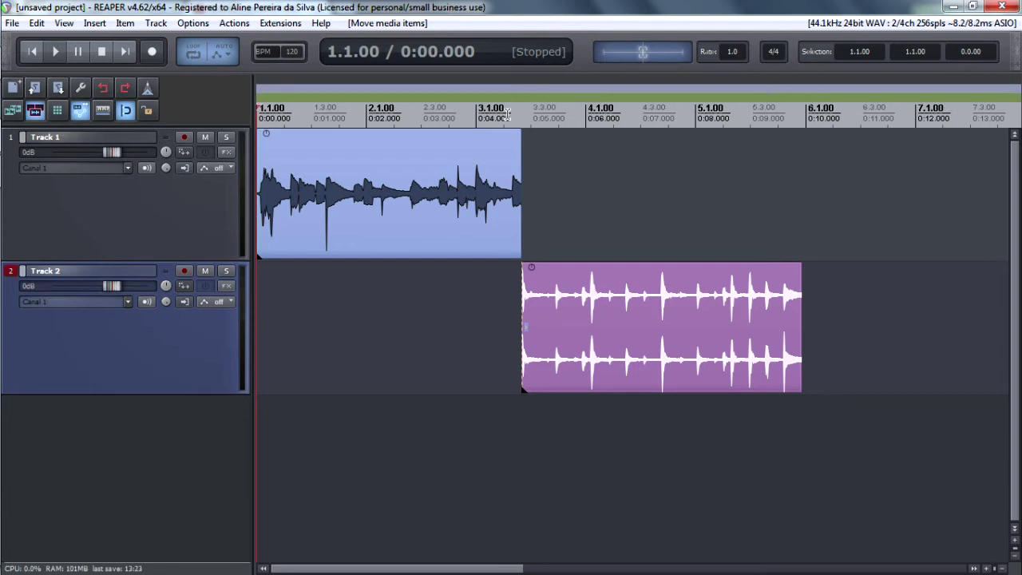
click(339, 117)
click(479, 189)
key(Home)
click(360, 118)
click(401, 120)
click(436, 118)
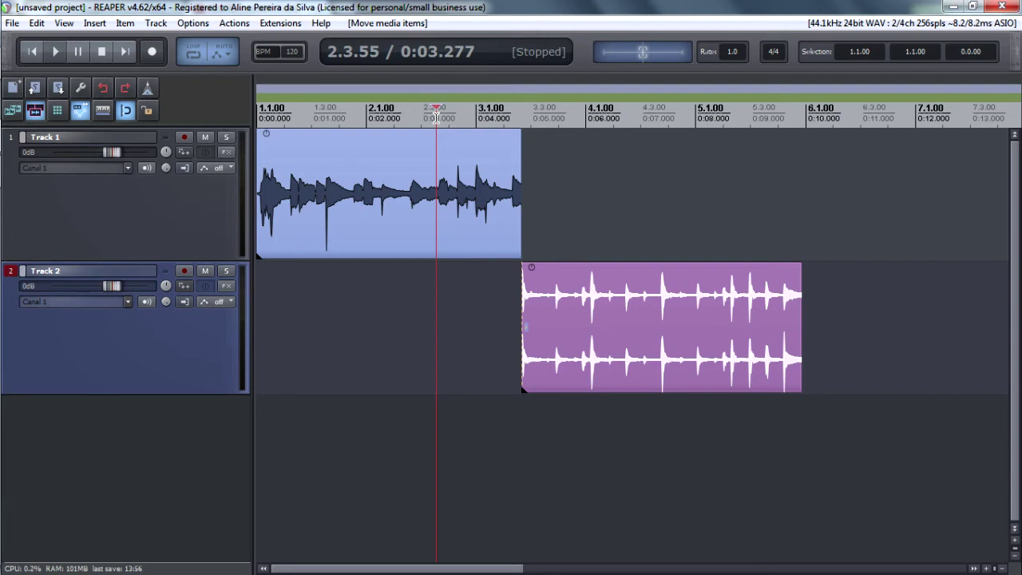
drag(436, 116, 432, 116)
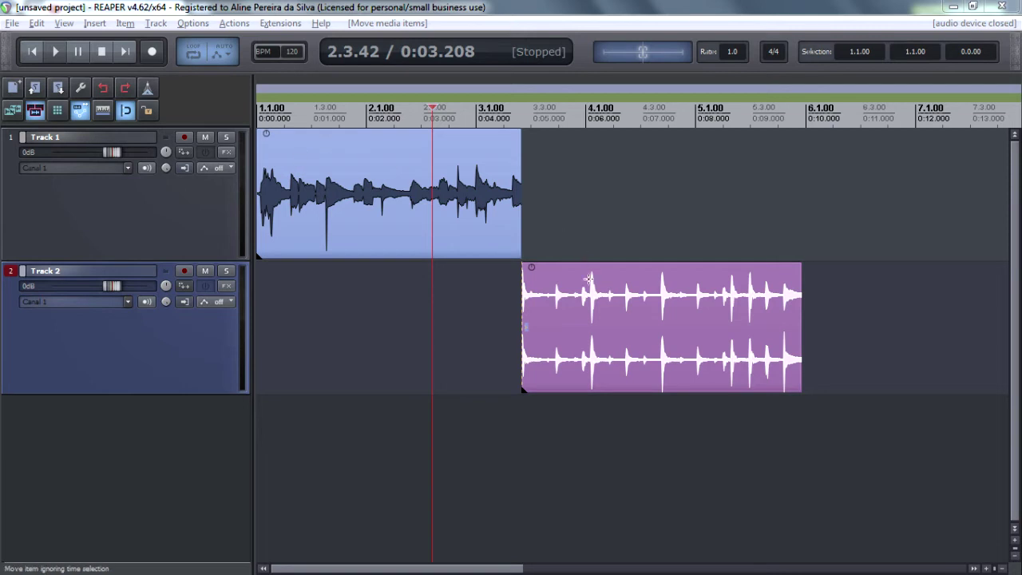
click(307, 99)
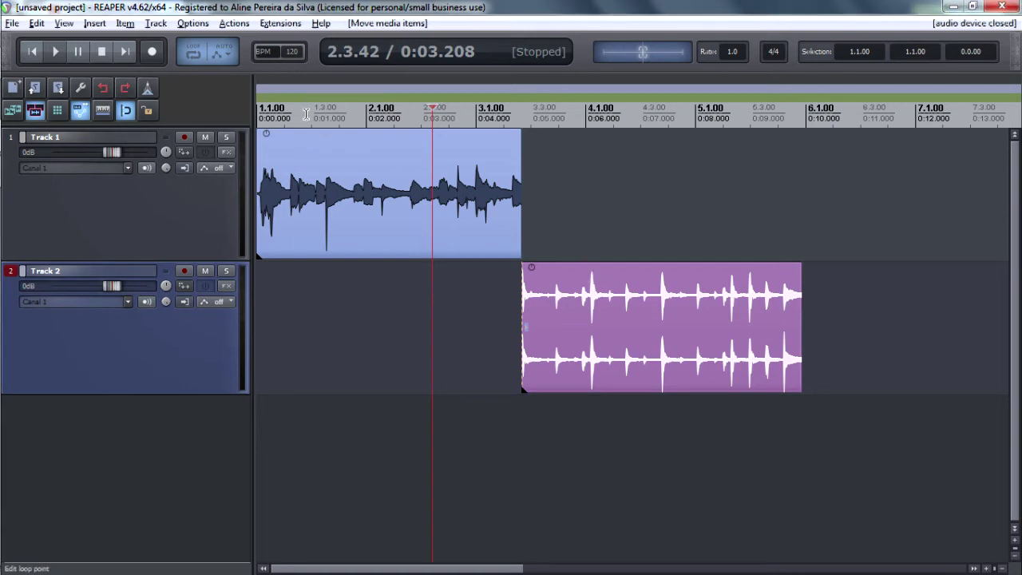
Play the project from the start and again from 3.1.96, just before the end of the Track 1 item
key(Home)
key(space)
key(space)
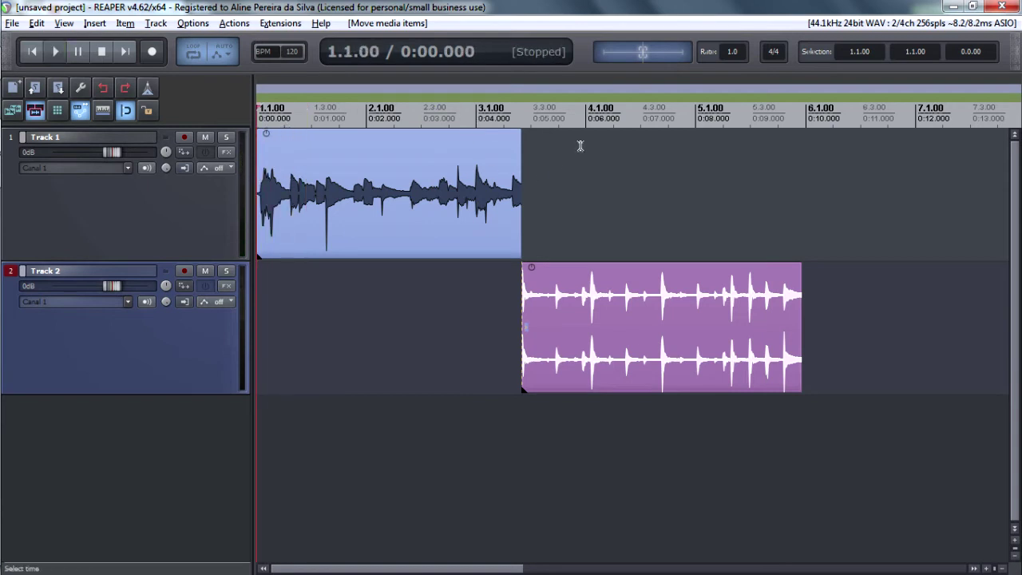
click(502, 112)
key(space)
key(space)
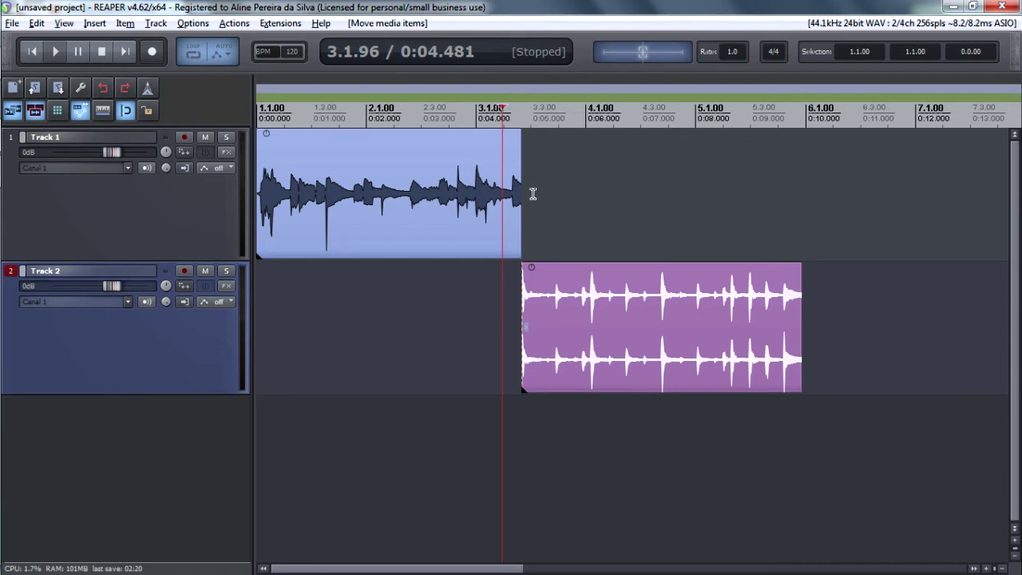
Move the purple item onto Track 1 and overlap it with the end of the blue item, starting at 3.1.00
drag(559, 314, 595, 223)
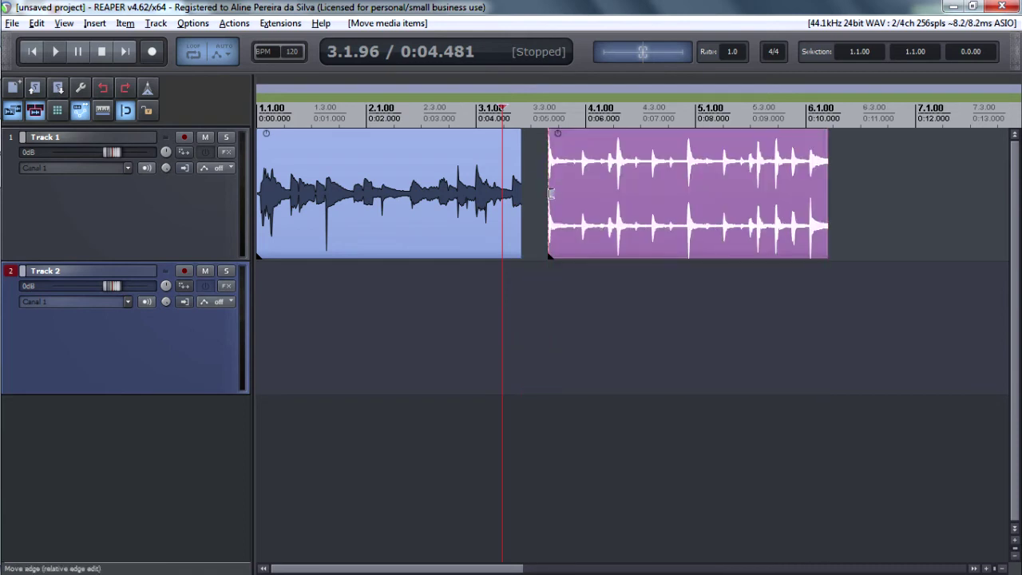
click(717, 183)
drag(717, 183, 645, 182)
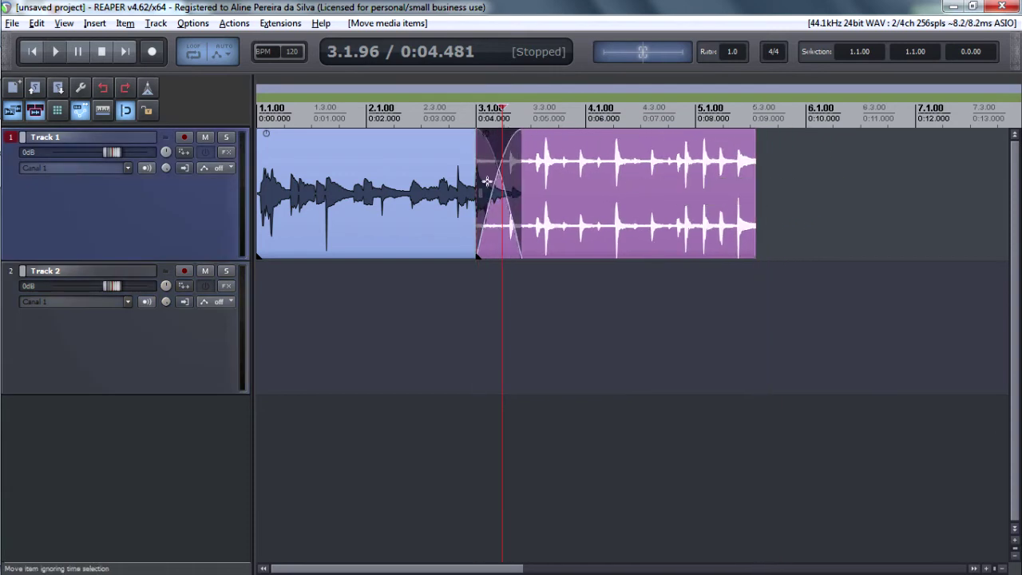
Play the crossfade between the blue and purple items from 2.3.78
click(494, 115)
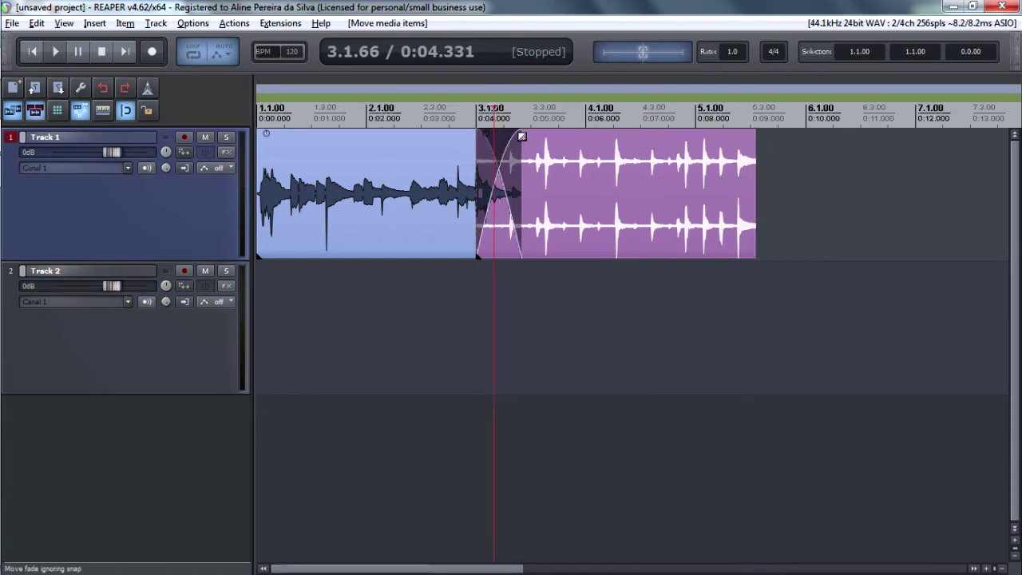
scroll(521, 136, up, 4)
scroll(522, 137, down, 2)
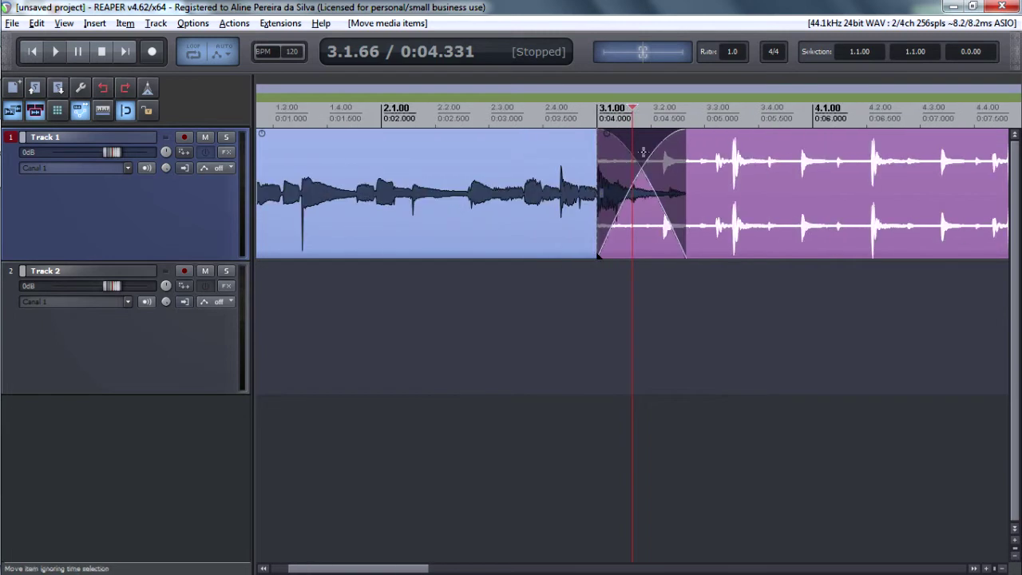
click(748, 168)
click(532, 107)
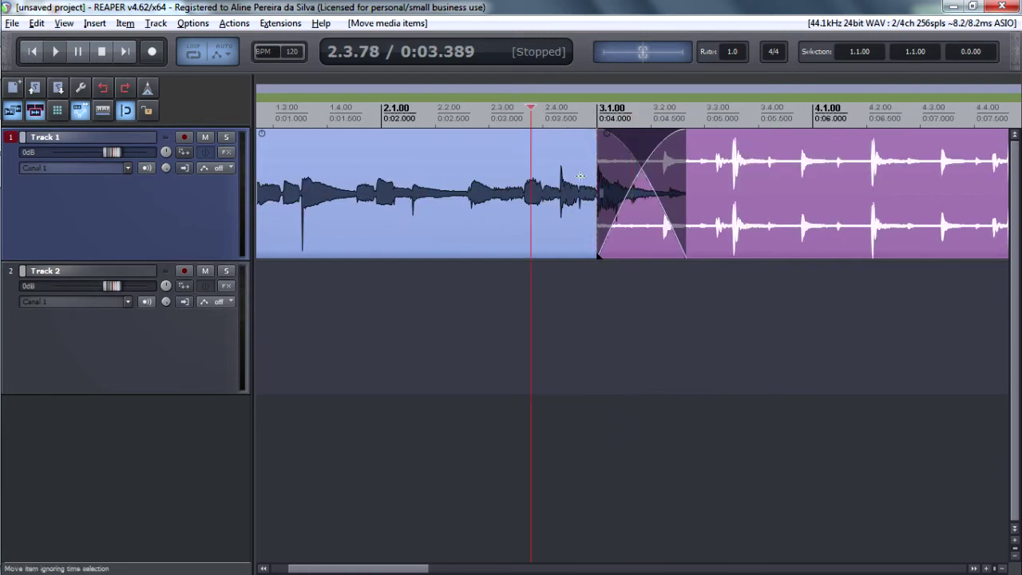
key(space)
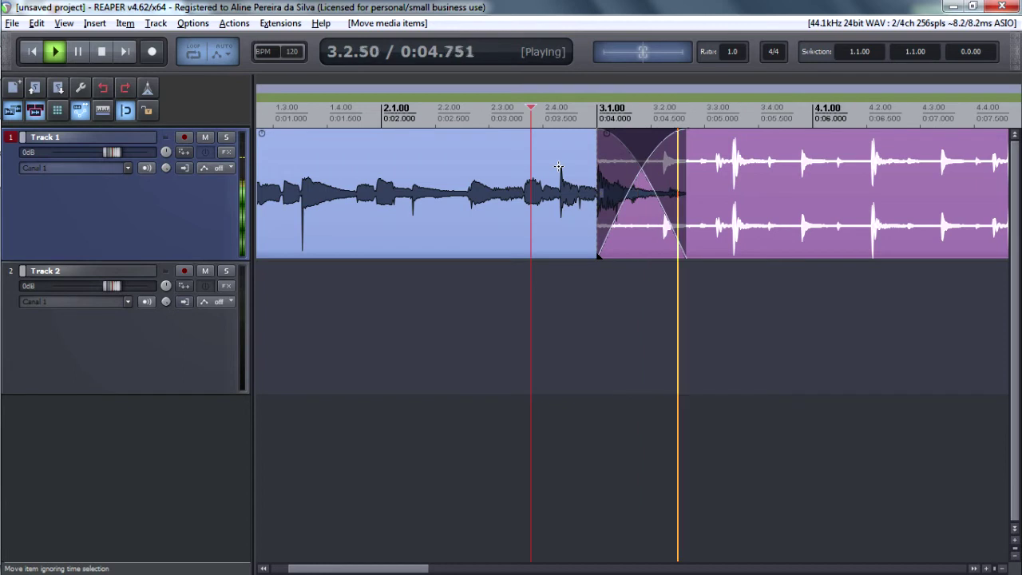
key(space)
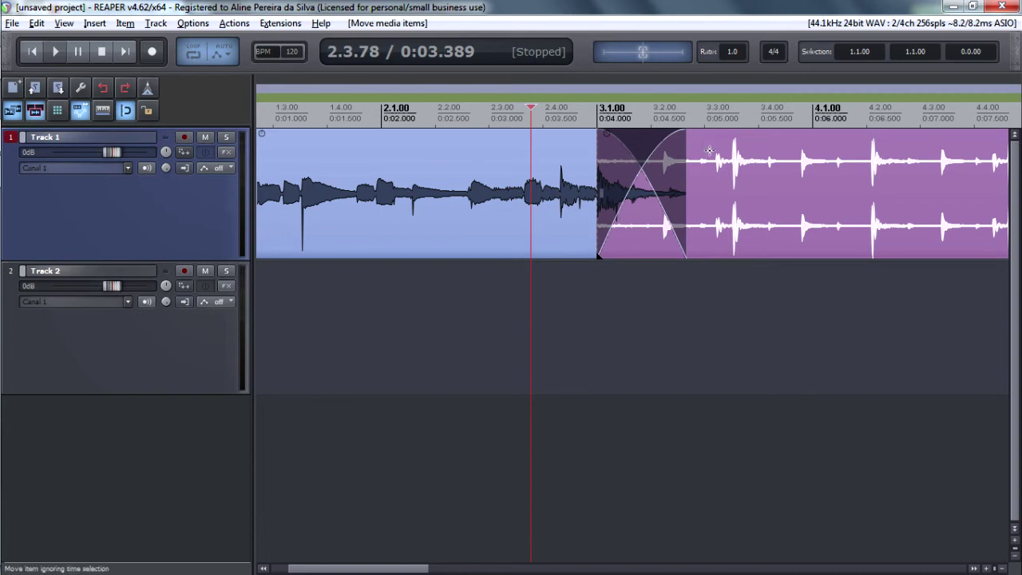
Move the purple item clear of the blue item's end and disable auto-crossfade
drag(691, 199, 764, 190)
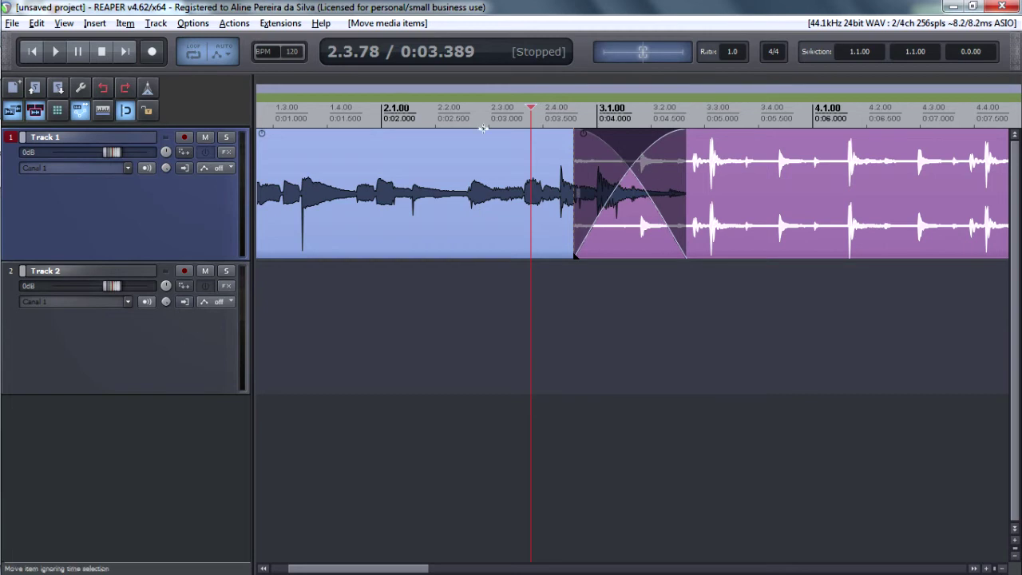
drag(831, 183, 815, 184)
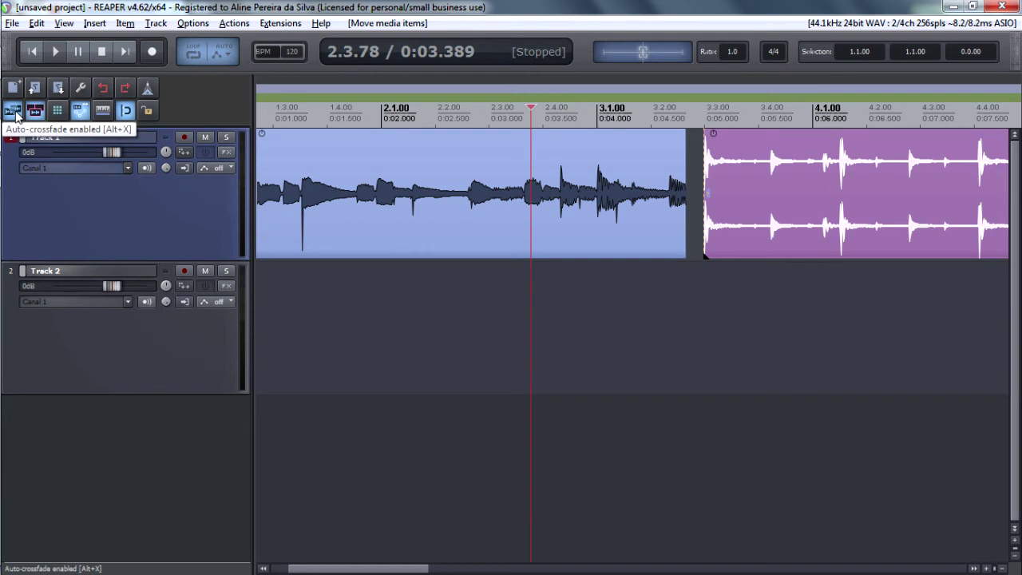
click(15, 113)
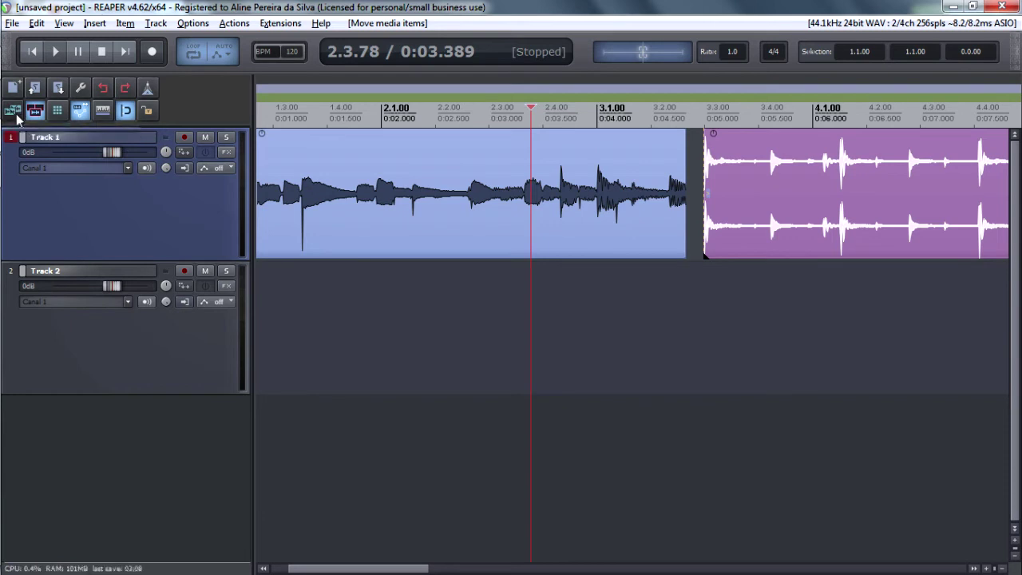
click(17, 114)
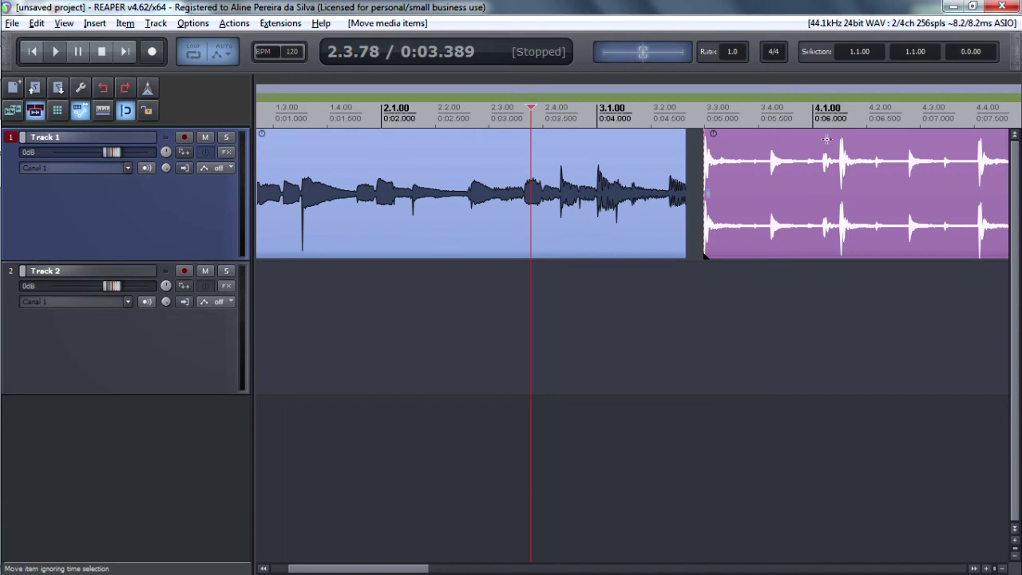
Overlap the purple item with the blue item's end from about 3.8 s without a crossfade and play it from 2.3.22
drag(833, 140, 685, 199)
drag(599, 155, 626, 143)
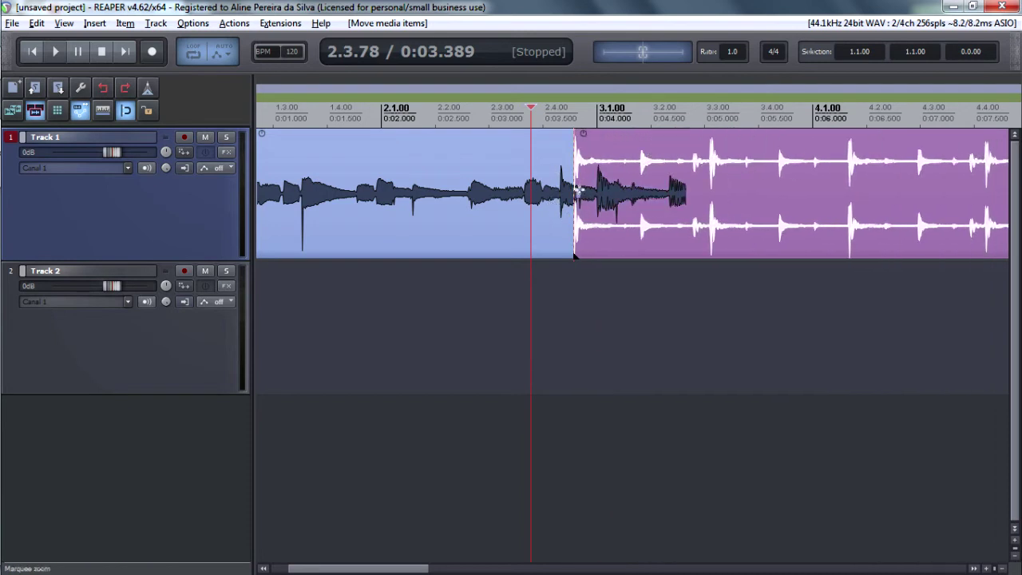
click(502, 138)
key(space)
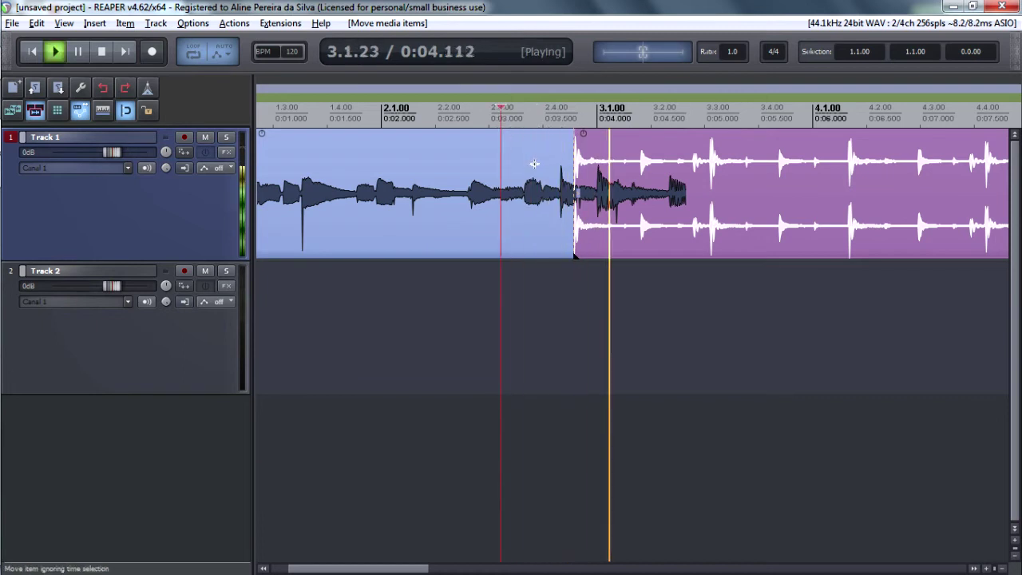
key(space)
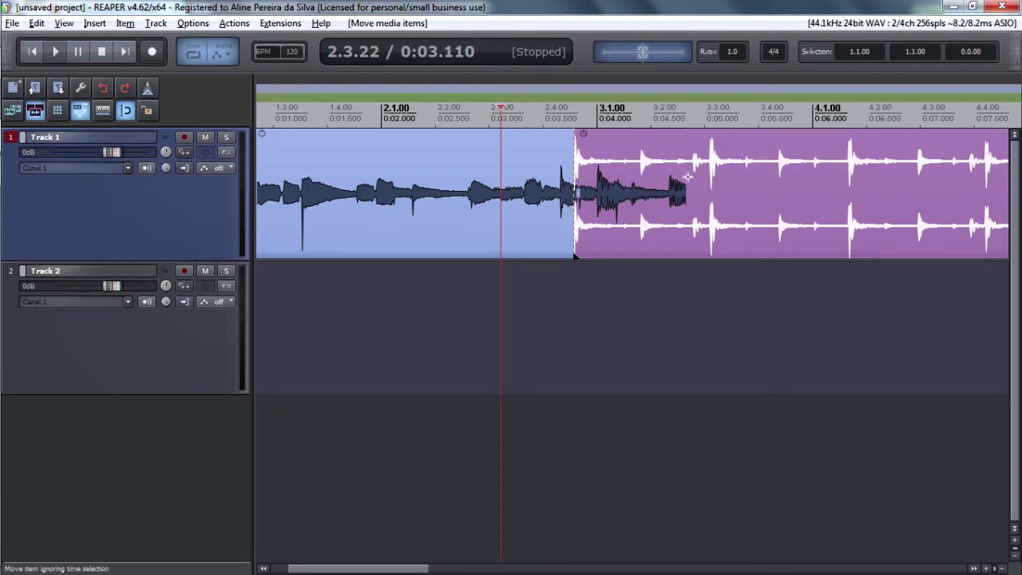
Move the purple item clear of the blue item and enable Trim content behind media items when editing
drag(638, 148, 760, 148)
right_click(12, 110)
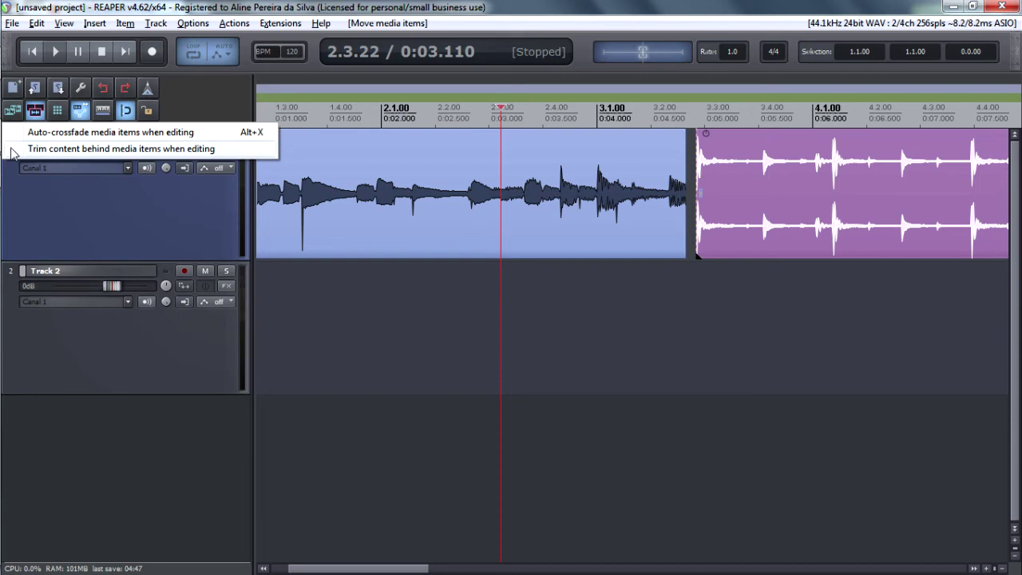
click(16, 149)
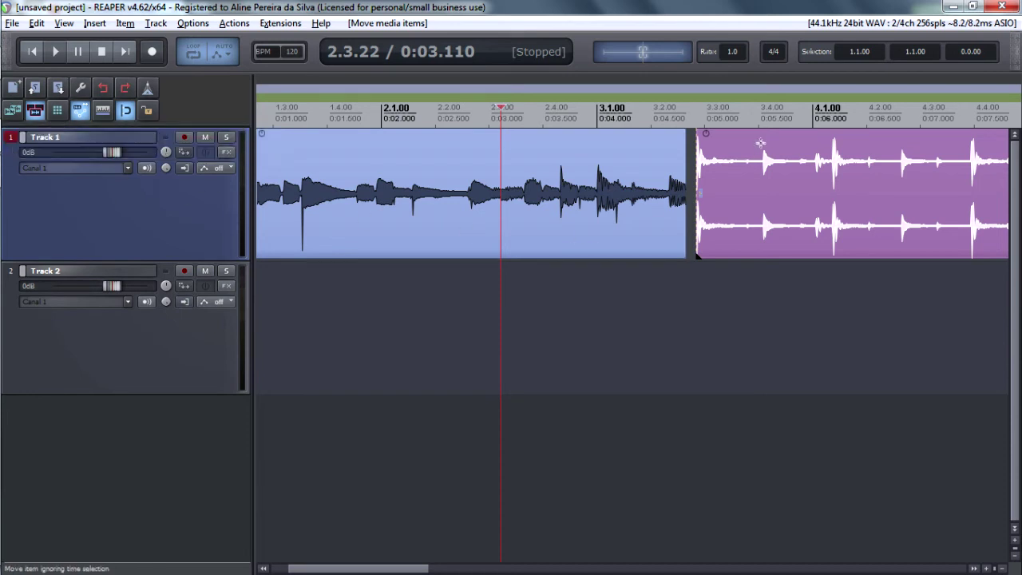
Place the purple item over the blue item's end at about 3.1.15, trimming it, and play the join from 2.1.38
drag(762, 144, 672, 146)
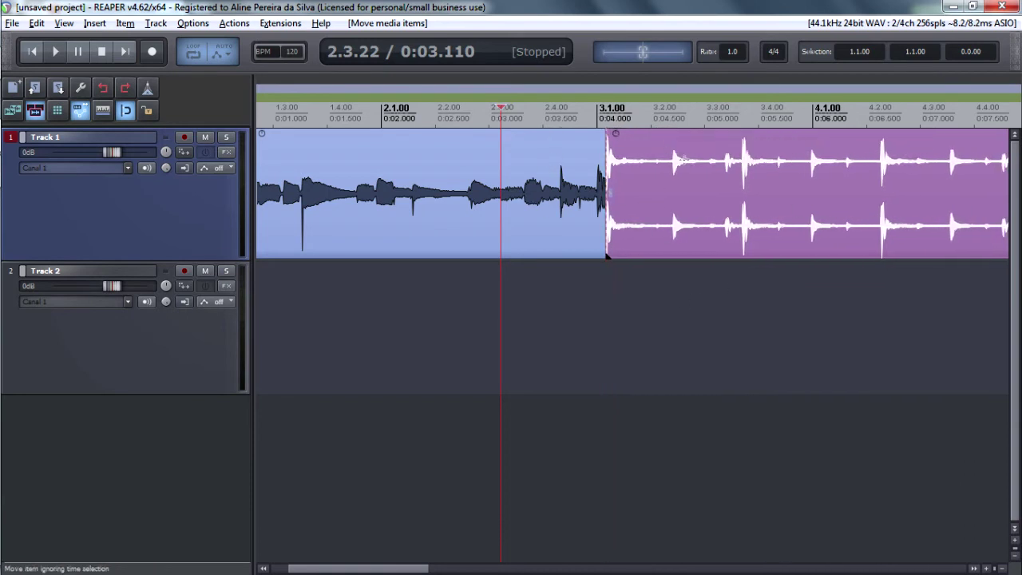
click(543, 111)
click(402, 195)
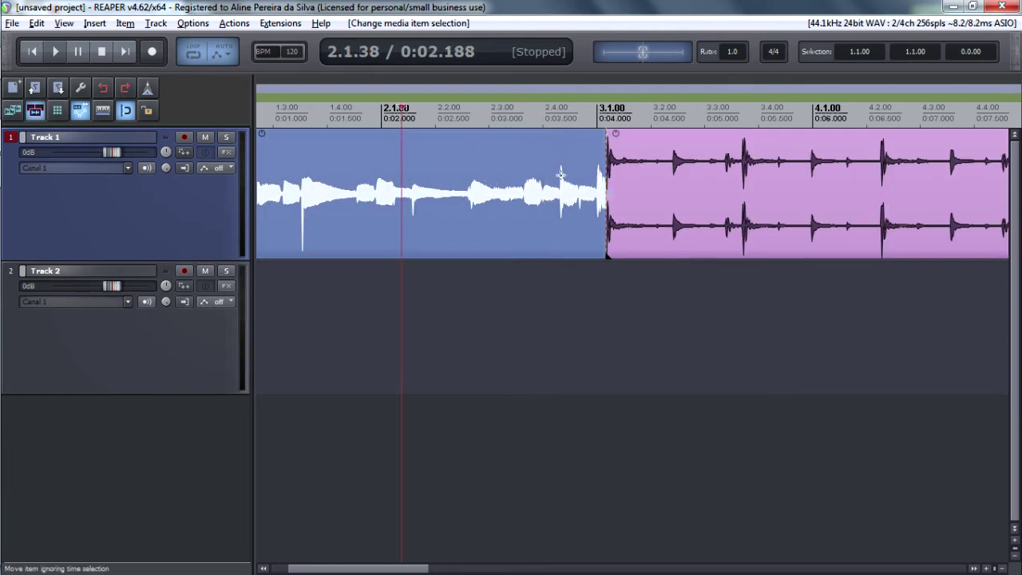
key(space)
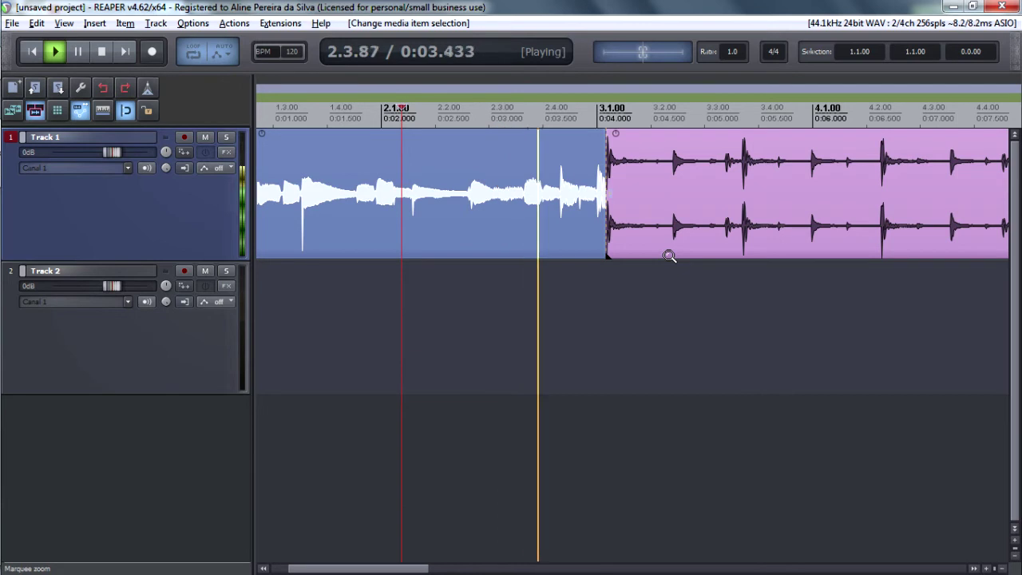
key(space)
Move the purple item earlier to about 2.2.10, trimming more of the blue item, and play the join from 1.3.74
drag(635, 148, 521, 150)
click(313, 105)
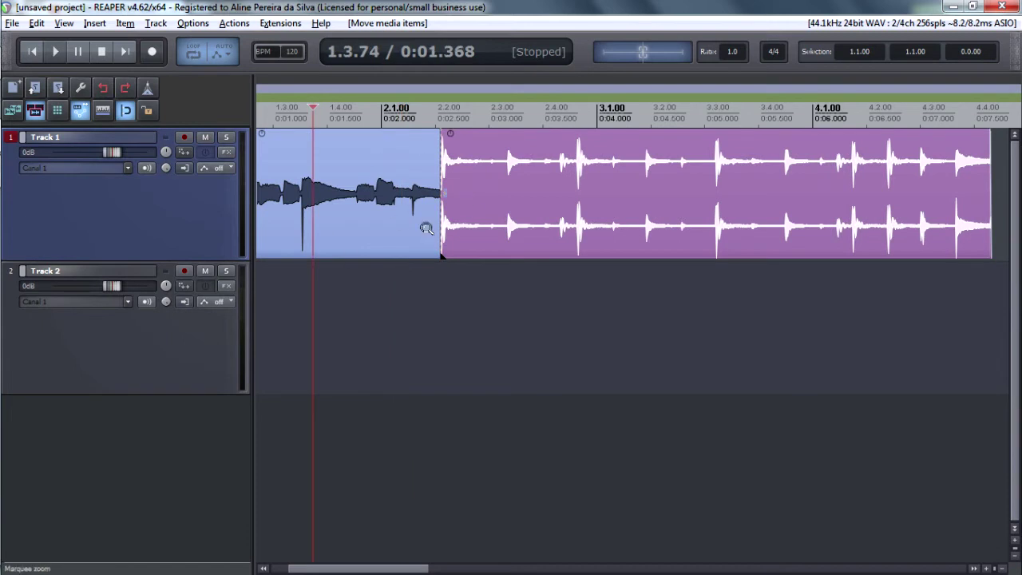
key(space)
key(space)
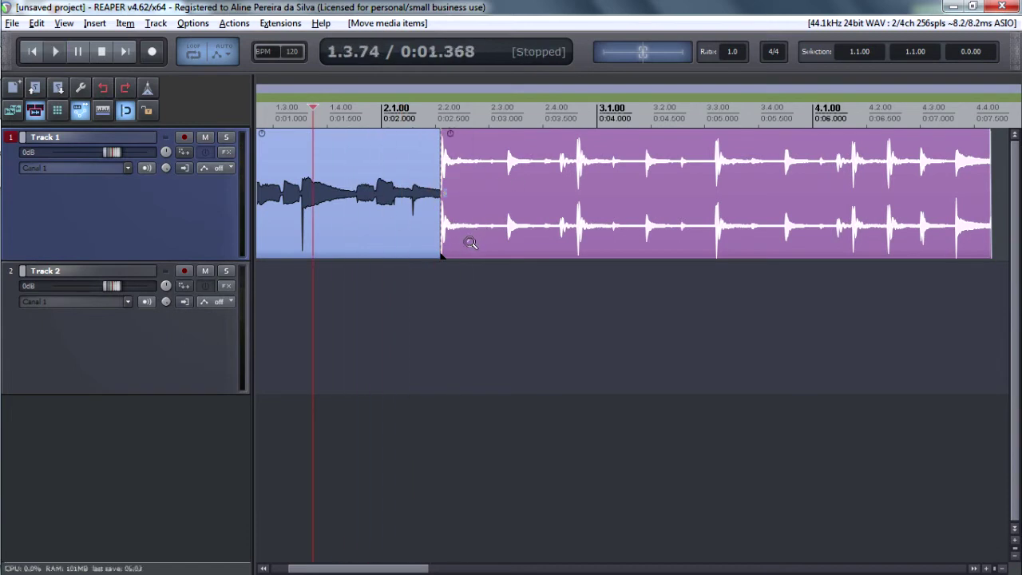
Add a short fade-in to the start of the purple item and play the join from 2.1.41
drag(446, 132, 466, 132)
click(403, 120)
key(space)
key(space)
key(space)
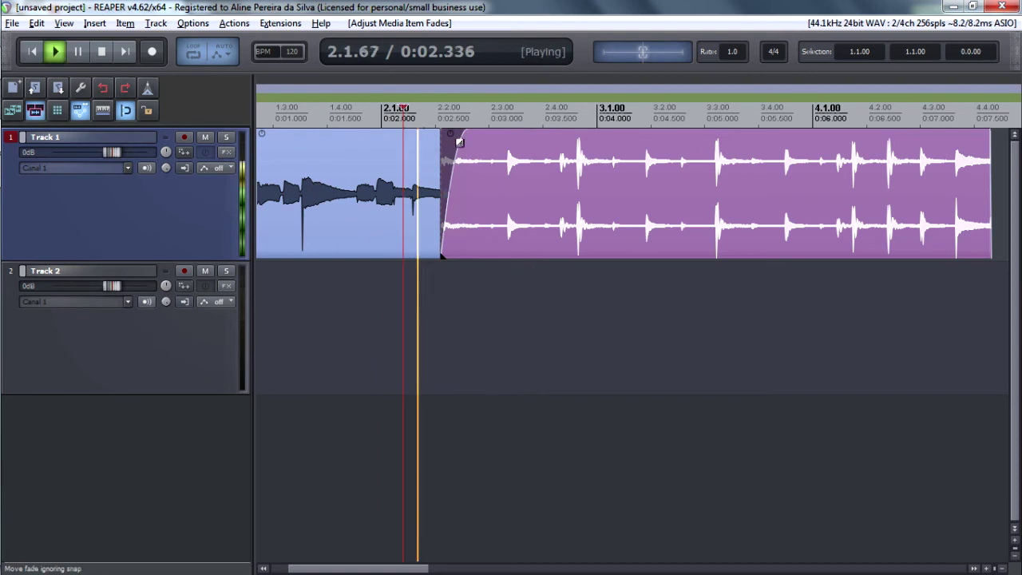
key(space)
Try a longer fade-in on the purple item, and undo the fade changes
drag(467, 132, 501, 137)
key(ctrl+z)
key(ctrl+z)
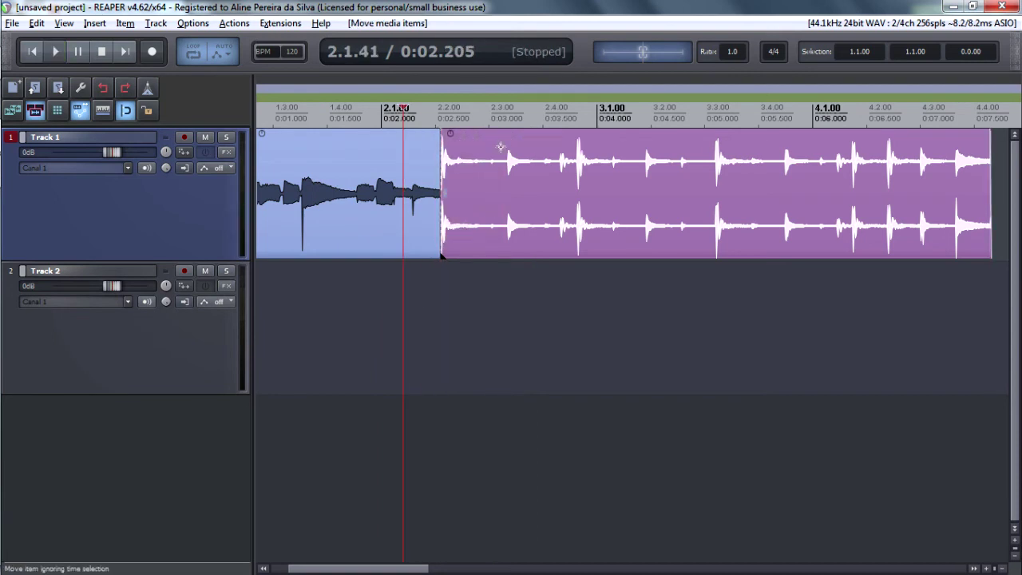
Move the purple item later to about 2.4.10 and extend the blue item's end over its start to about 3.1.65
drag(488, 148, 595, 152)
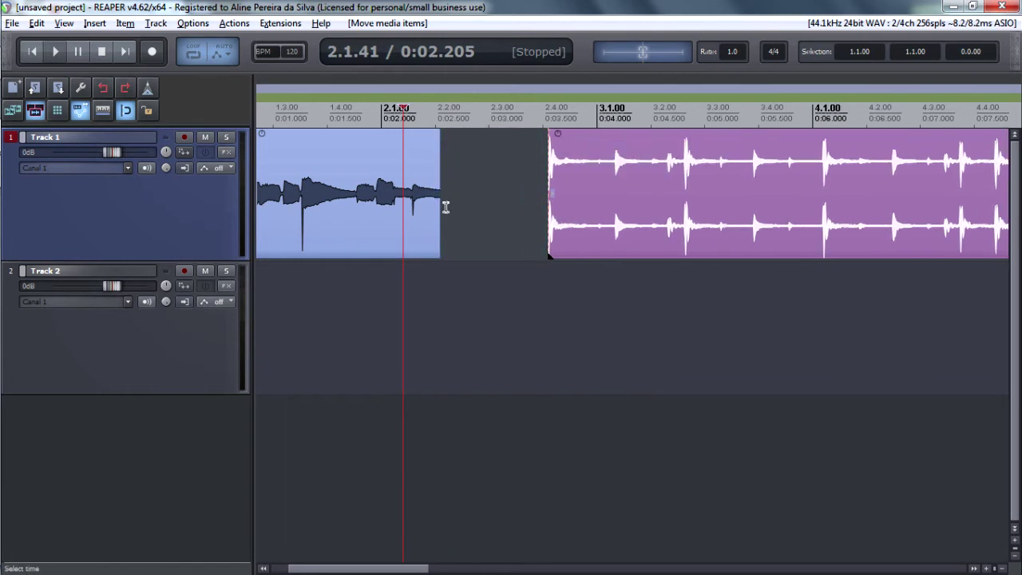
drag(433, 207, 633, 198)
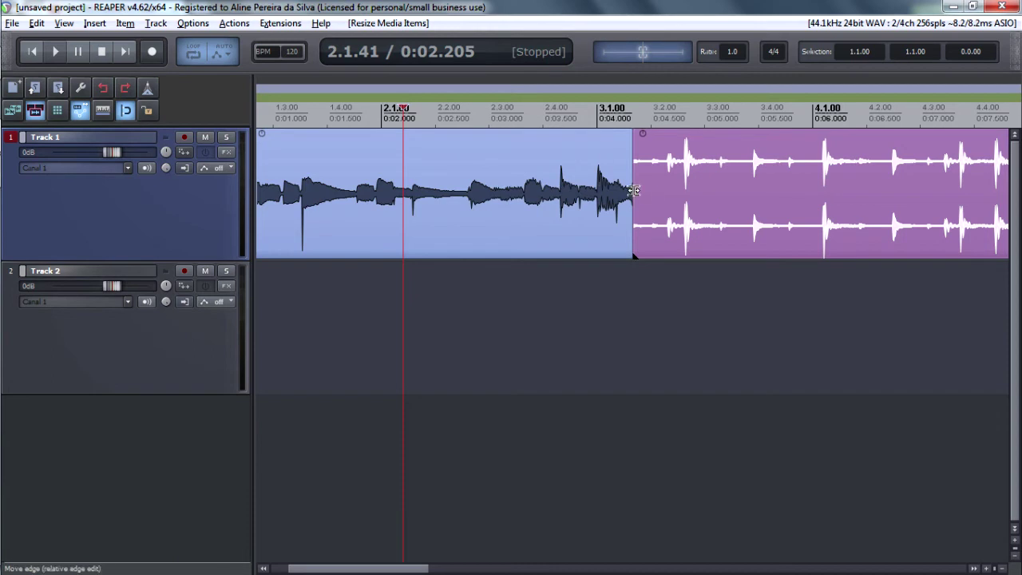
Shift the shared edge of the blue and purple items back and forth, returning it to just after 3.1.00
mouse_move(630, 224)
mouse_down()
mouse_move(507, 222)
mouse_move(616, 222)
mouse_up()
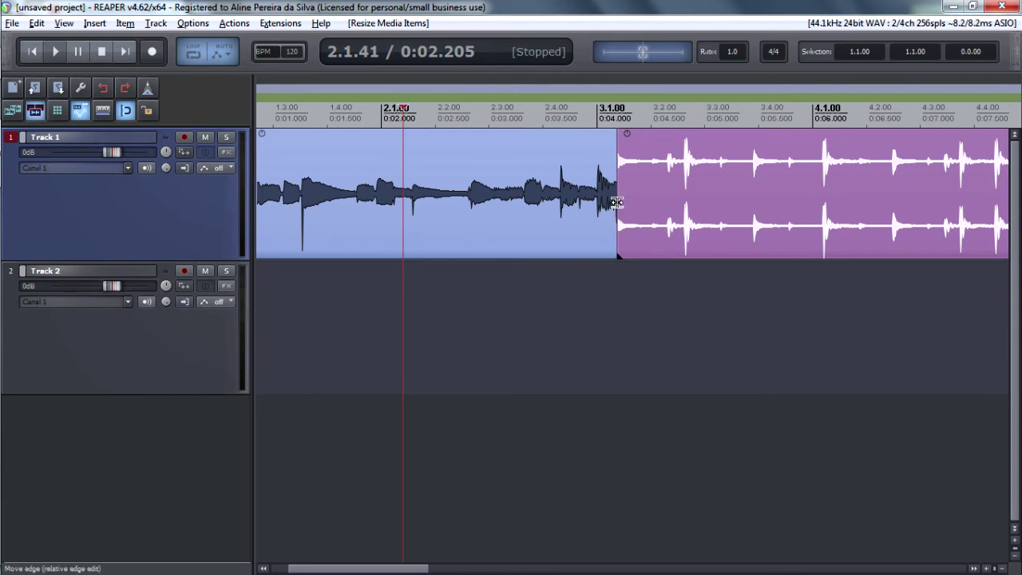
drag(616, 202, 363, 210)
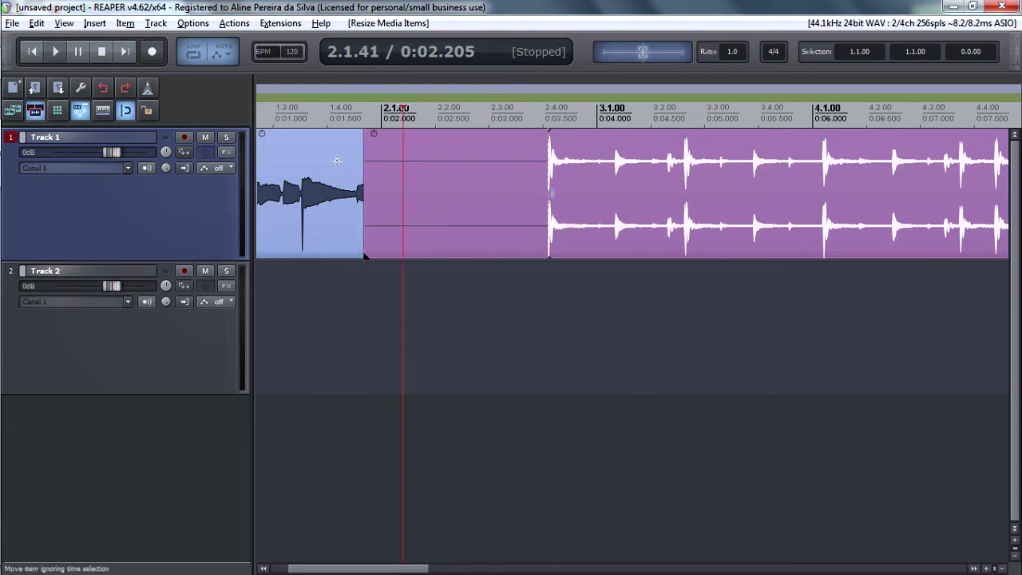
drag(366, 209, 620, 209)
Move the purple item earlier over the blue item and set their shared edge just before 3.1.00
click(723, 187)
drag(691, 171, 646, 173)
drag(564, 198, 593, 203)
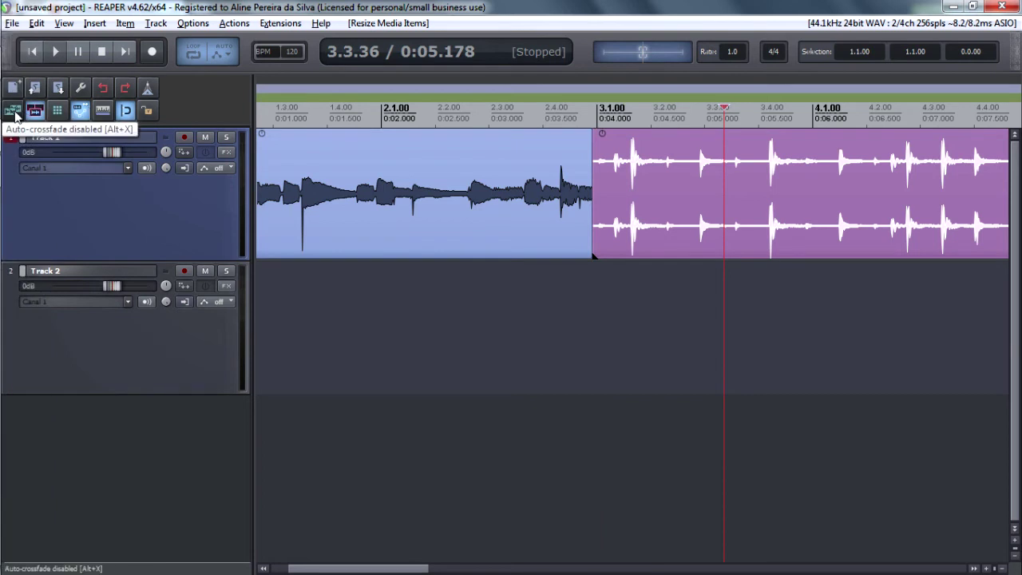
right_click(15, 116)
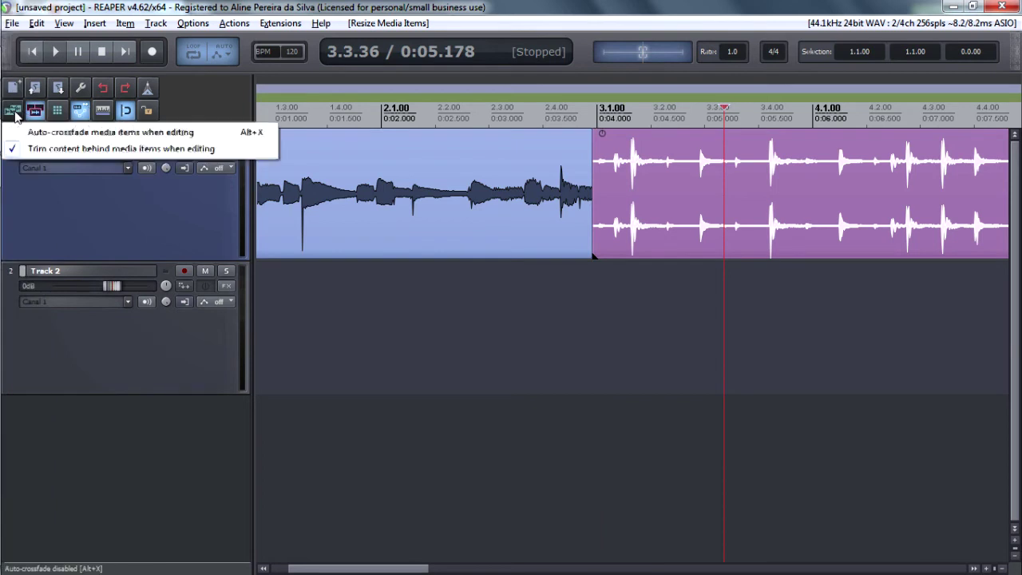
click(587, 120)
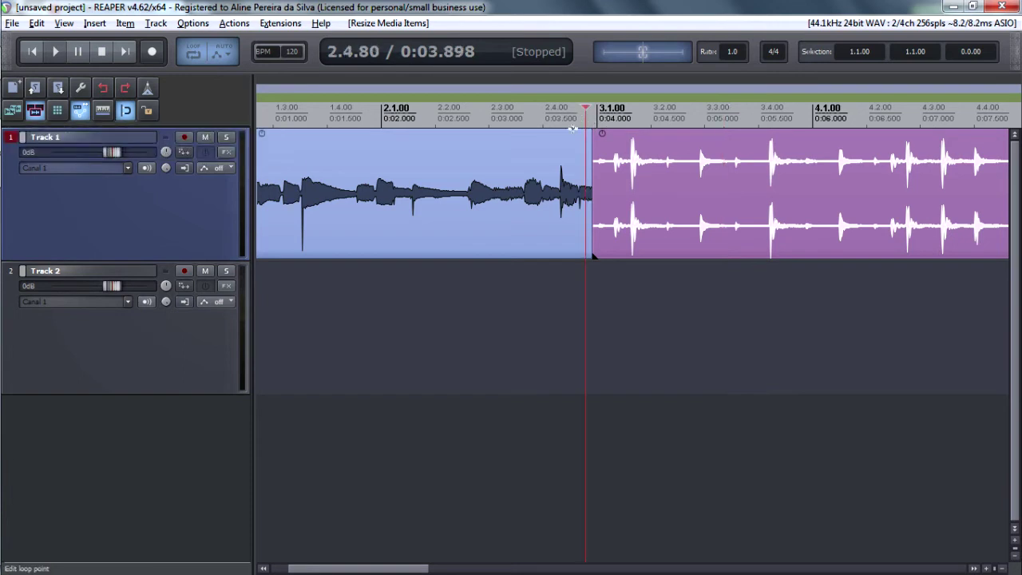
Move the blue item down from Track 1 to Track 2 and return it to Track 1
click(409, 170)
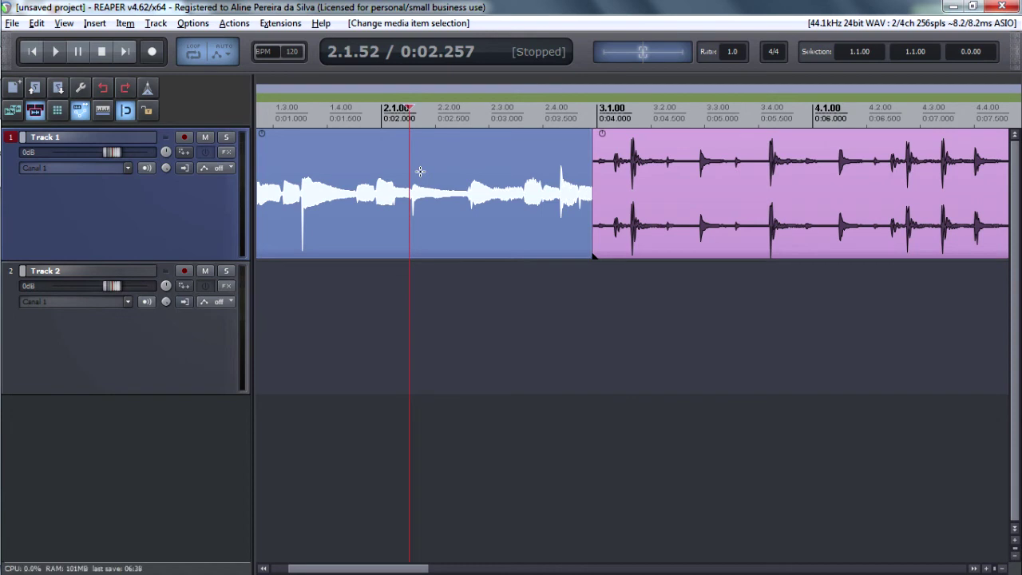
key(KP_2)
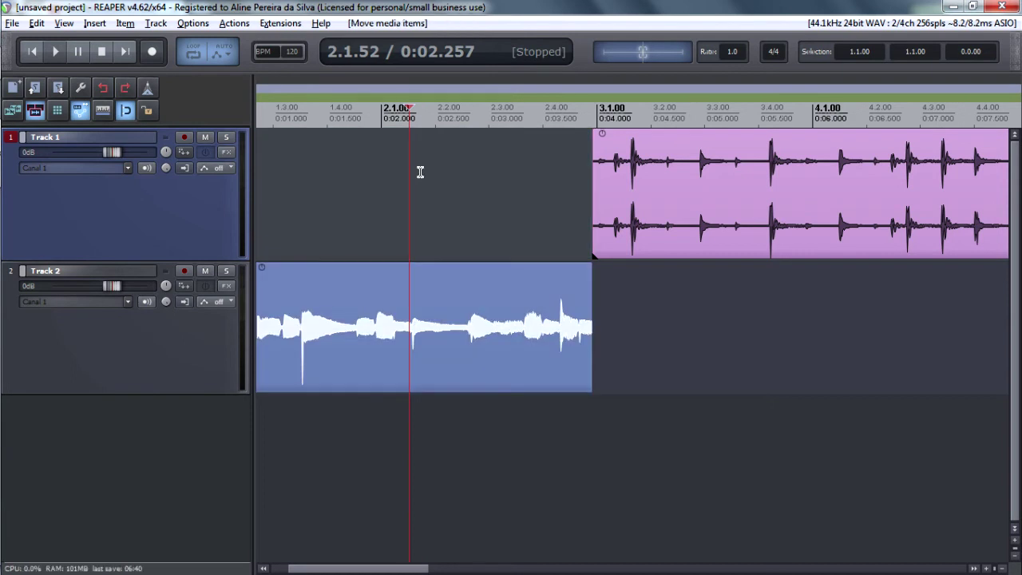
key(KP_8)
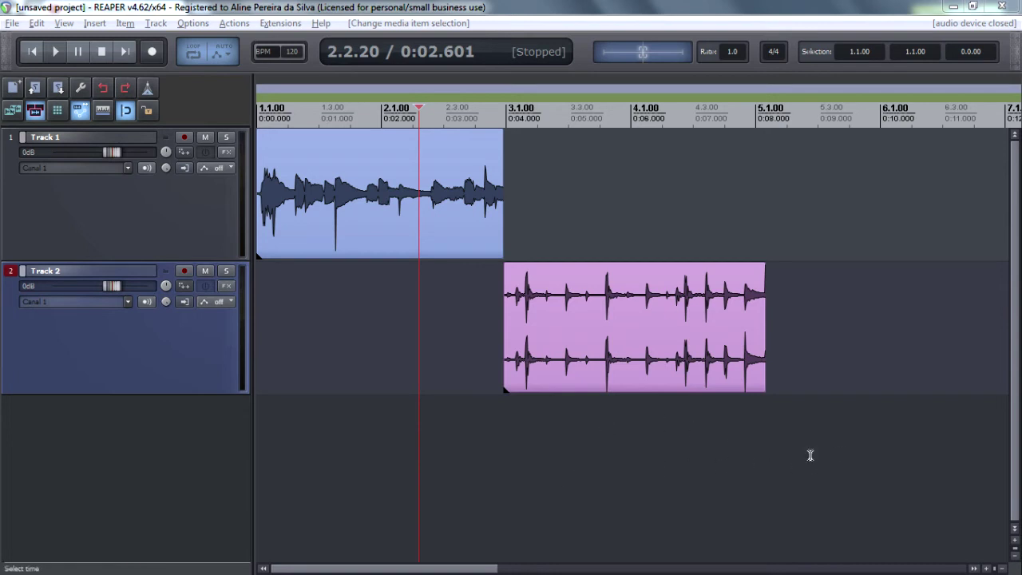
Select the blue and purple items and raise and lower their volume together from the blue item's top edge
drag(830, 456, 329, 210)
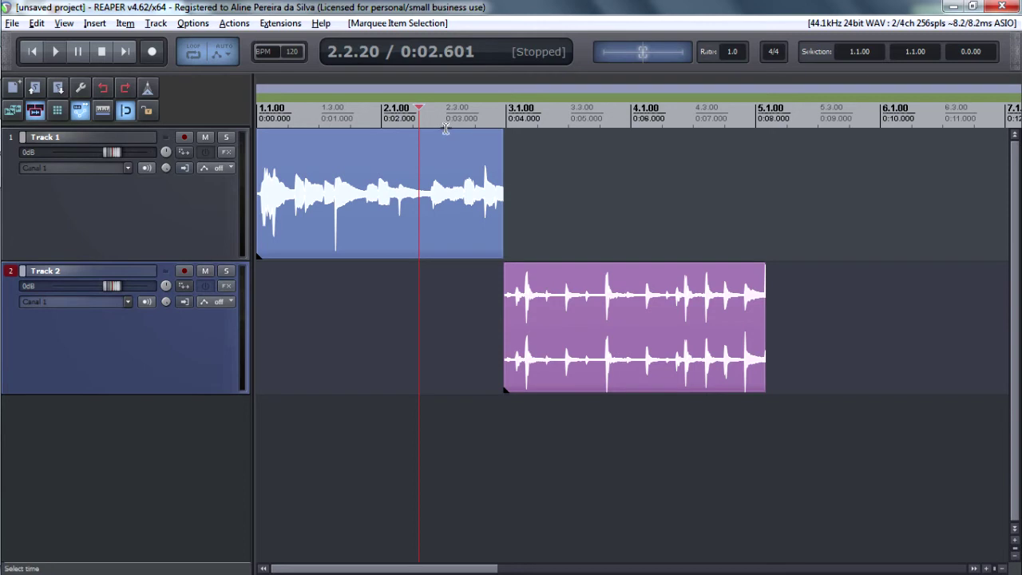
drag(444, 130, 431, 78)
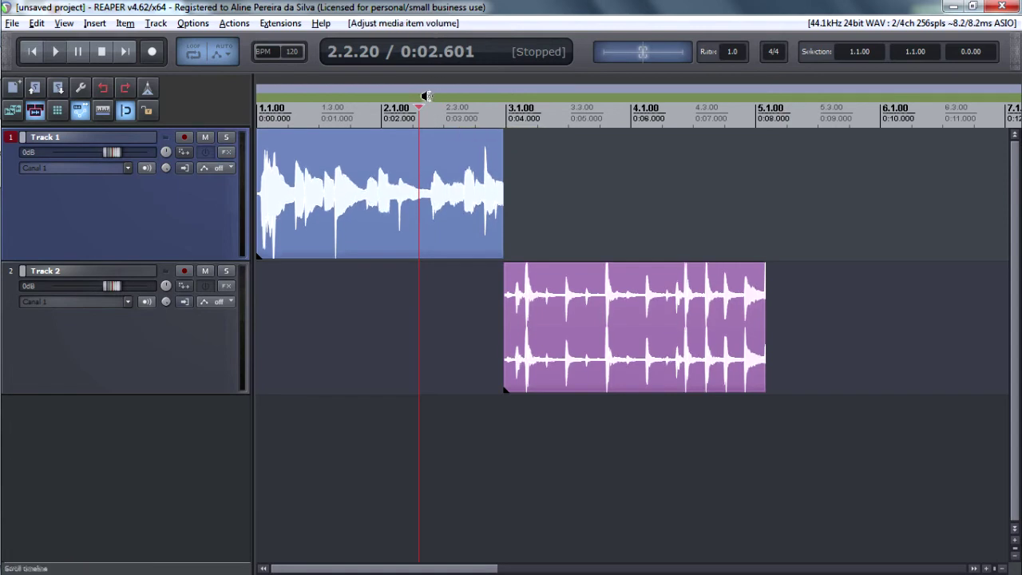
drag(433, 130, 448, 75)
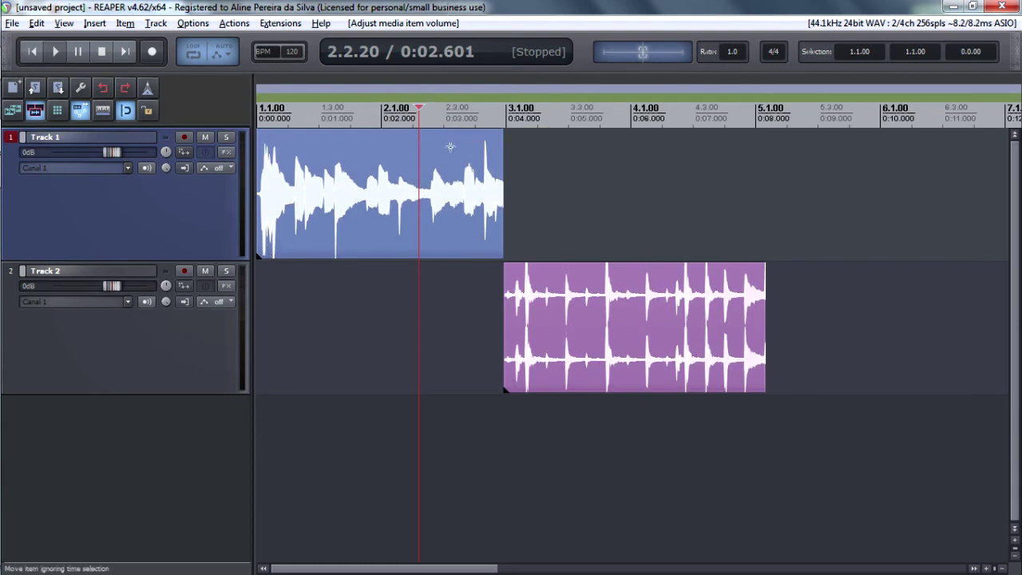
drag(450, 130, 448, 192)
drag(511, 263, 339, 150)
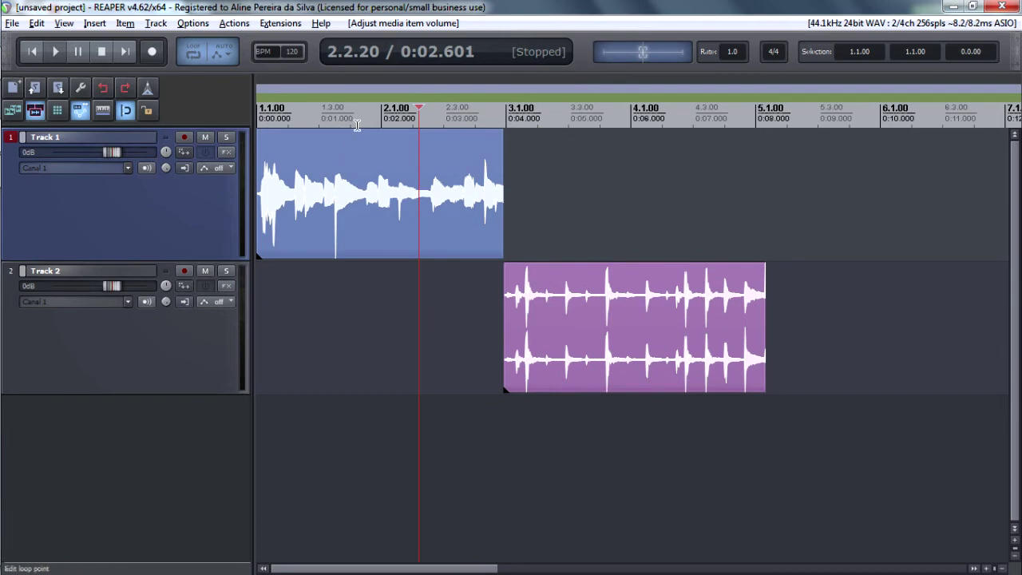
Set media item volume to be adjusted with the item volume knob in the media appearance preferences and apply the change
key(ctrl+p)
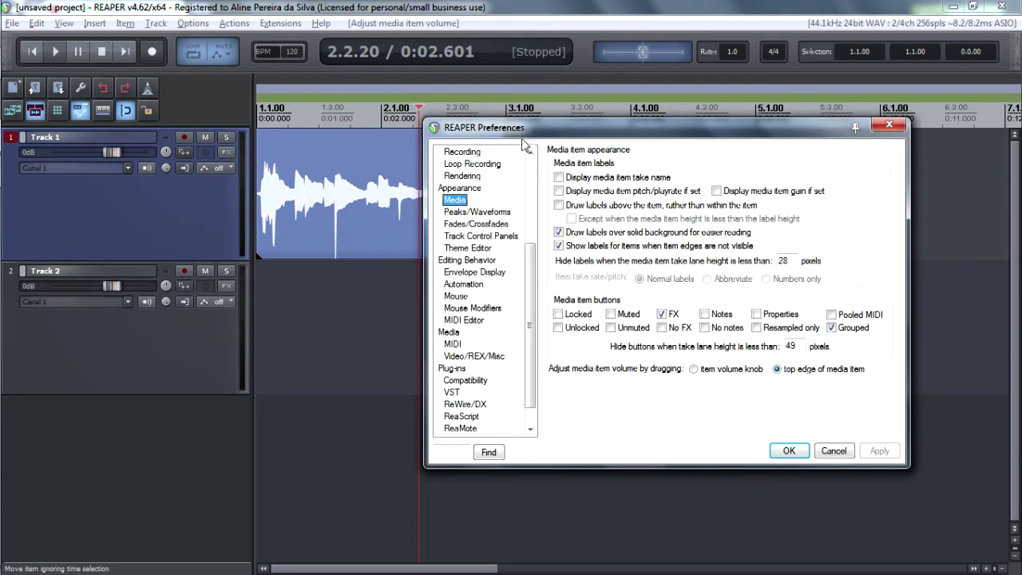
drag(540, 130, 504, 130)
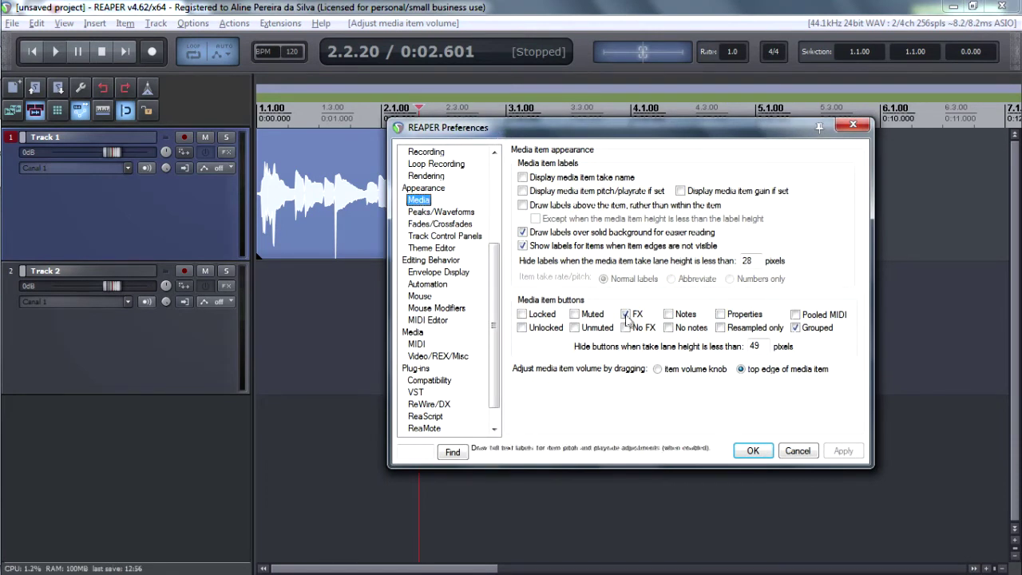
click(660, 372)
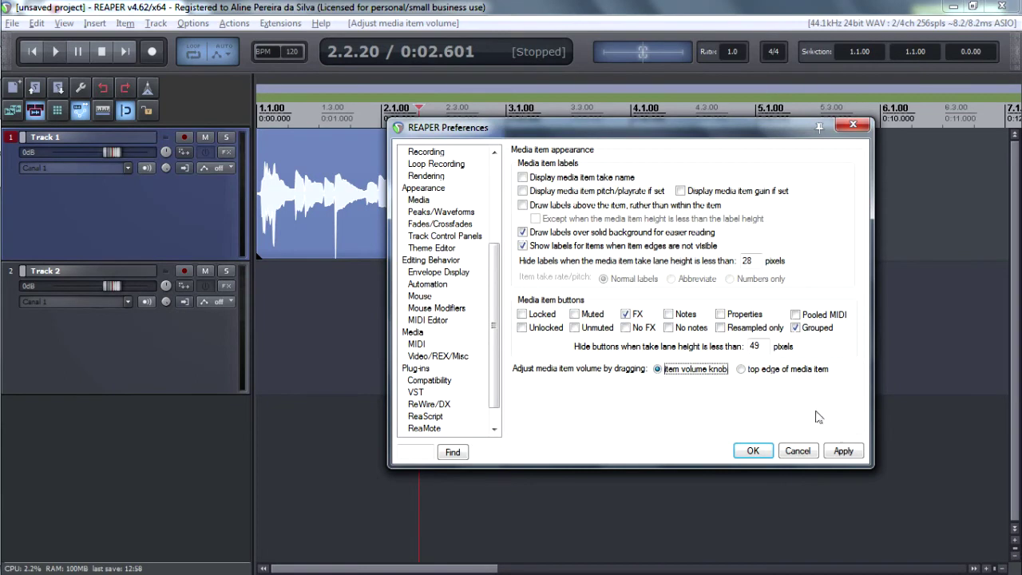
click(850, 457)
click(754, 454)
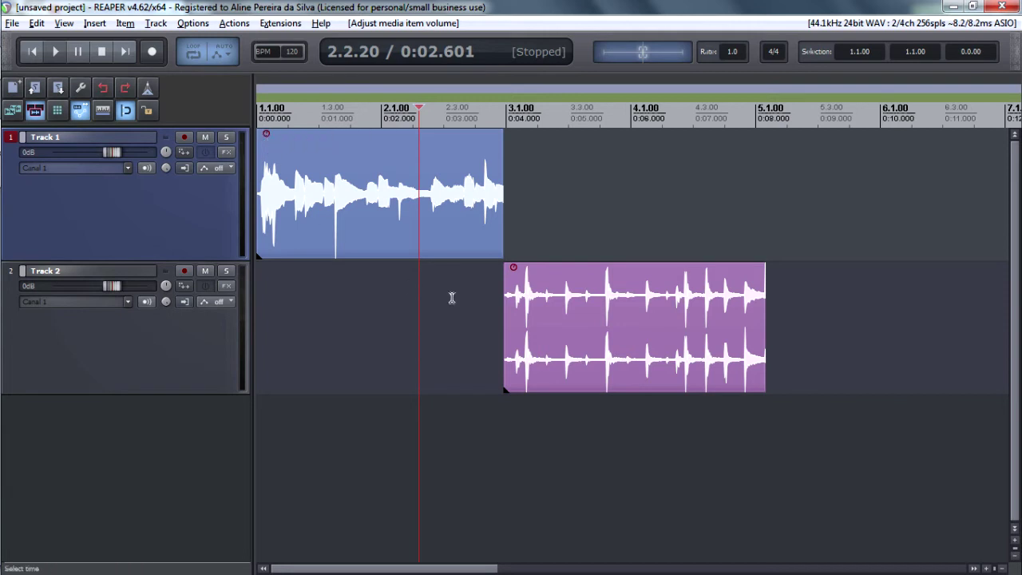
Select both items and lower their volume together with the blue item's volume knob
drag(793, 410, 397, 196)
mouse_move(264, 162)
mouse_down()
mouse_move(264, 256)
mouse_move(268, 70)
mouse_move(272, 263)
mouse_move(276, 137)
mouse_move(276, 155)
mouse_up()
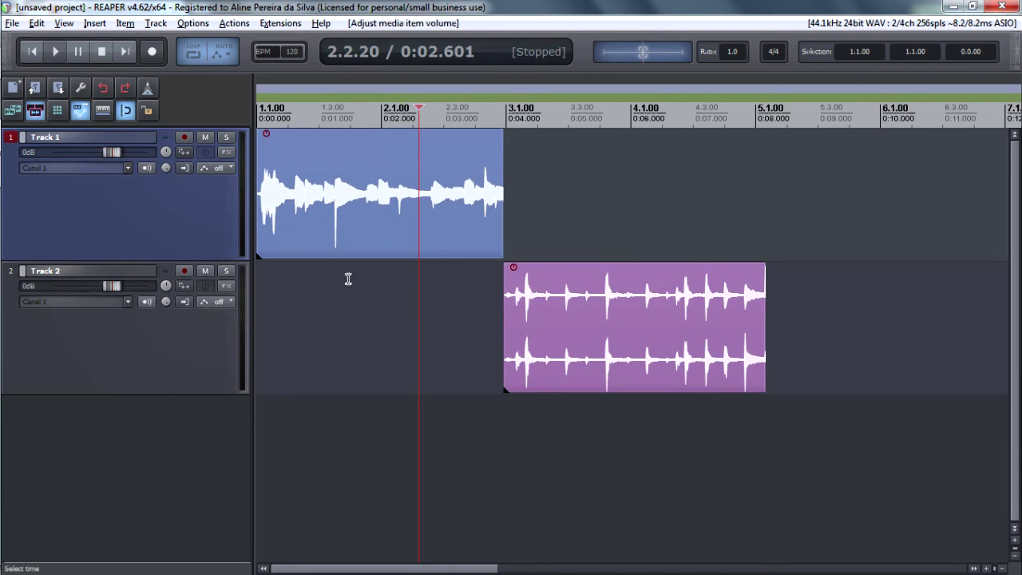
Duplicate Track 2 with its purple item seven times
click(181, 332)
key(ctrl+d)
key(ctrl+d)
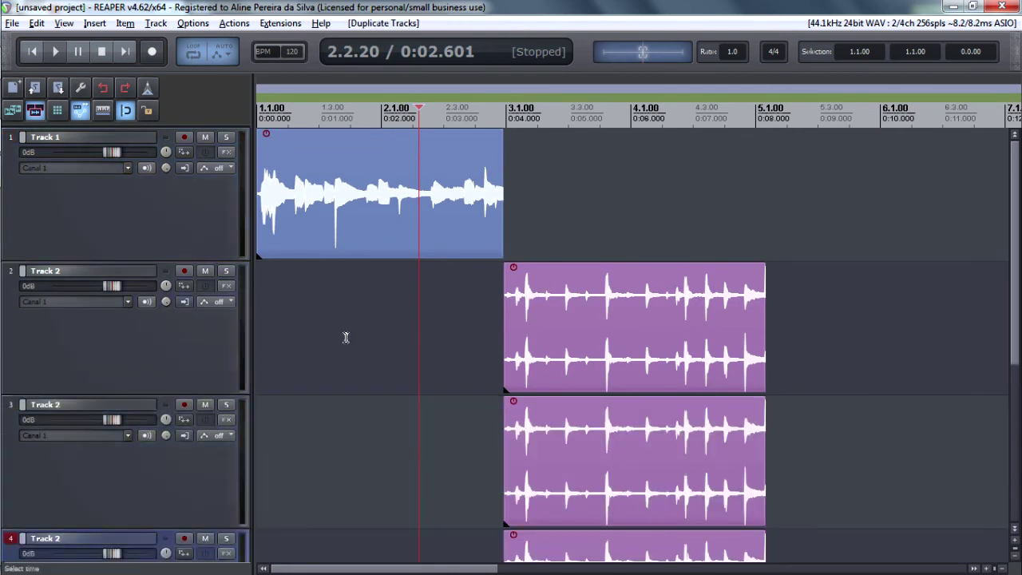
key(ctrl+d)
key(ctrl+d)
key(ctrl+d)
key(ctrl+d)
key(ctrl+d)
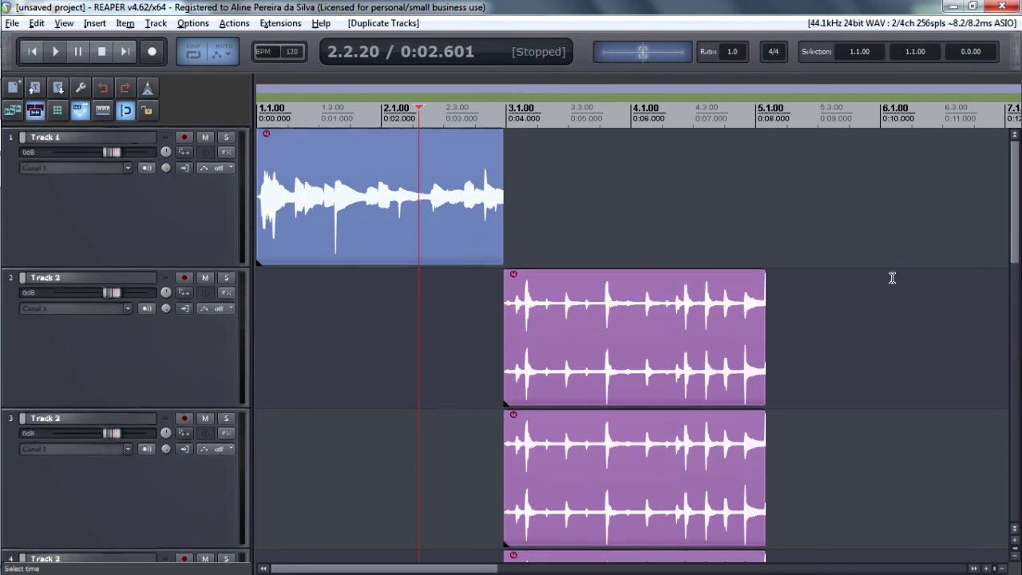
key(Page_Down)
key(Page_Down)
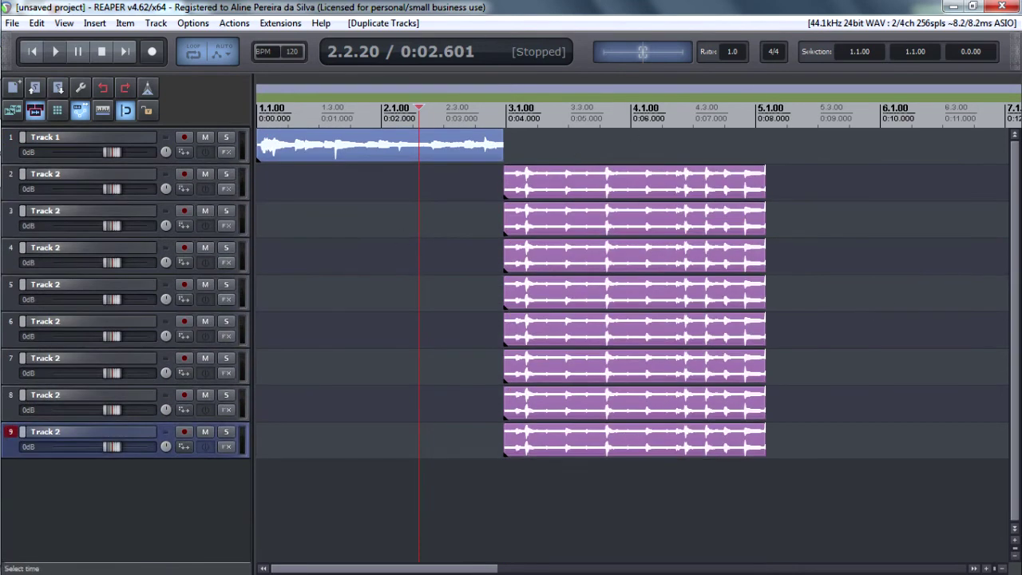
Select all items across the nine tracks and adjust their volume together with the track 3 item's volume knob
click(650, 549)
drag(842, 479, 387, 147)
click(503, 115)
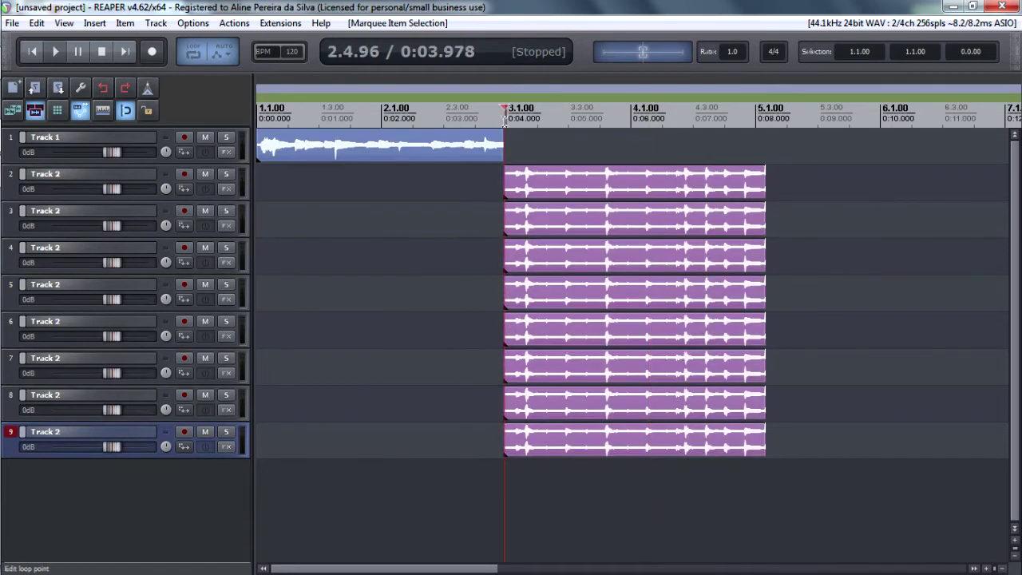
scroll(517, 154, up, 3)
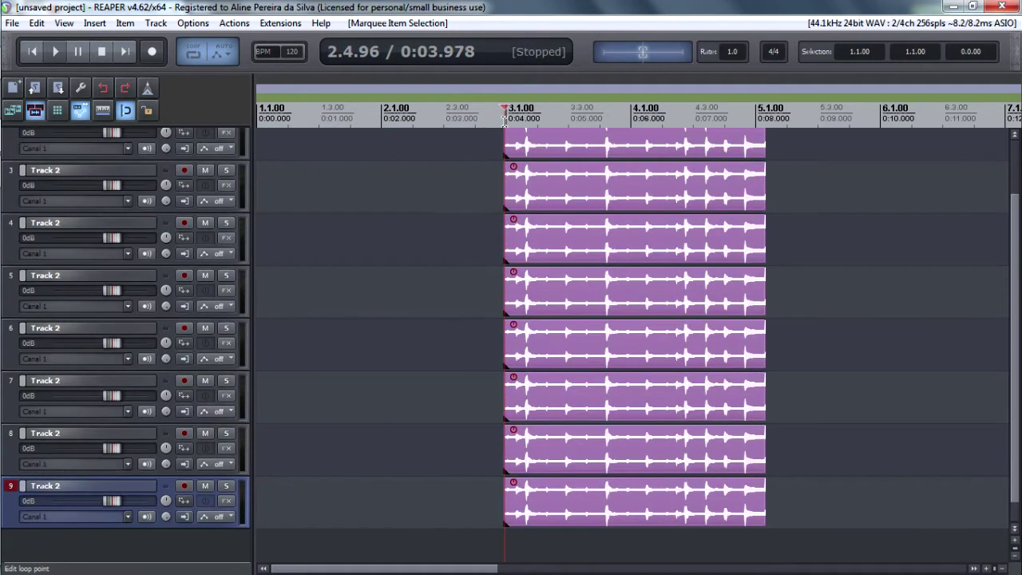
click(513, 166)
mouse_move(514, 166)
mouse_down()
mouse_move(493, 348)
mouse_move(508, 129)
mouse_move(501, 171)
mouse_up()
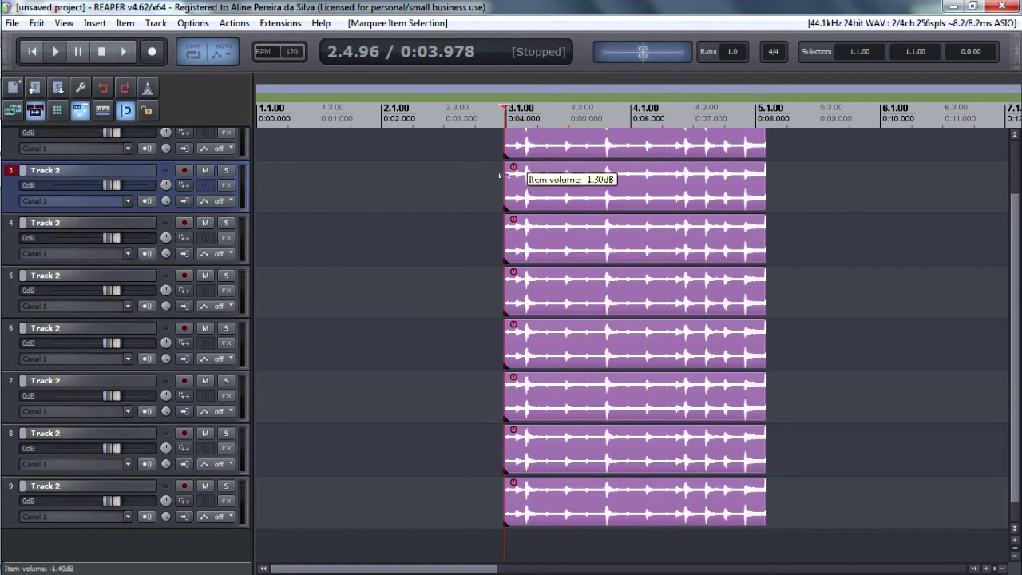
Select the blue item on track 1 and add the purple items on tracks 2 to 6 to the selection individually
drag(1013, 245, 1011, 195)
click(384, 210)
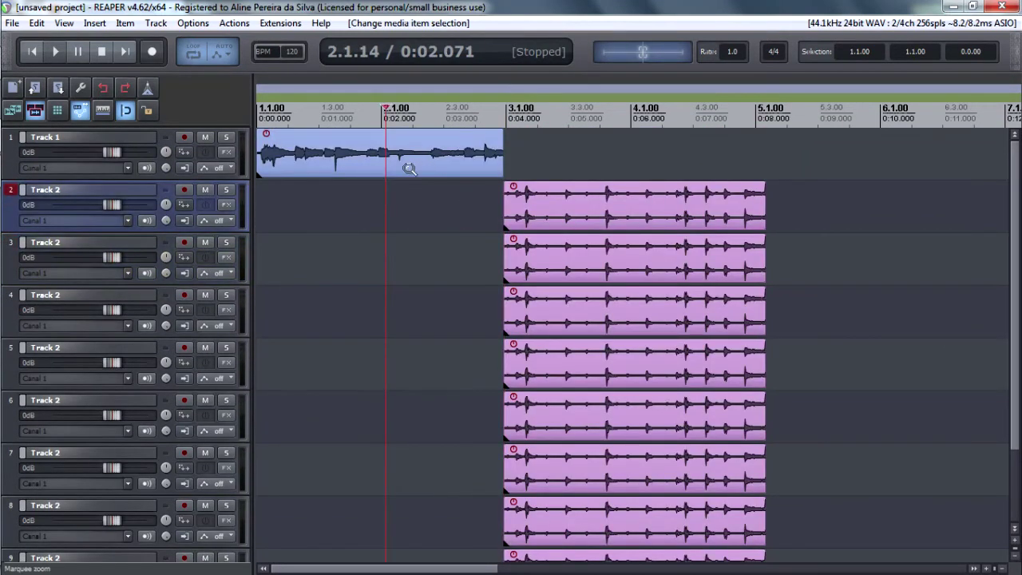
click(411, 143)
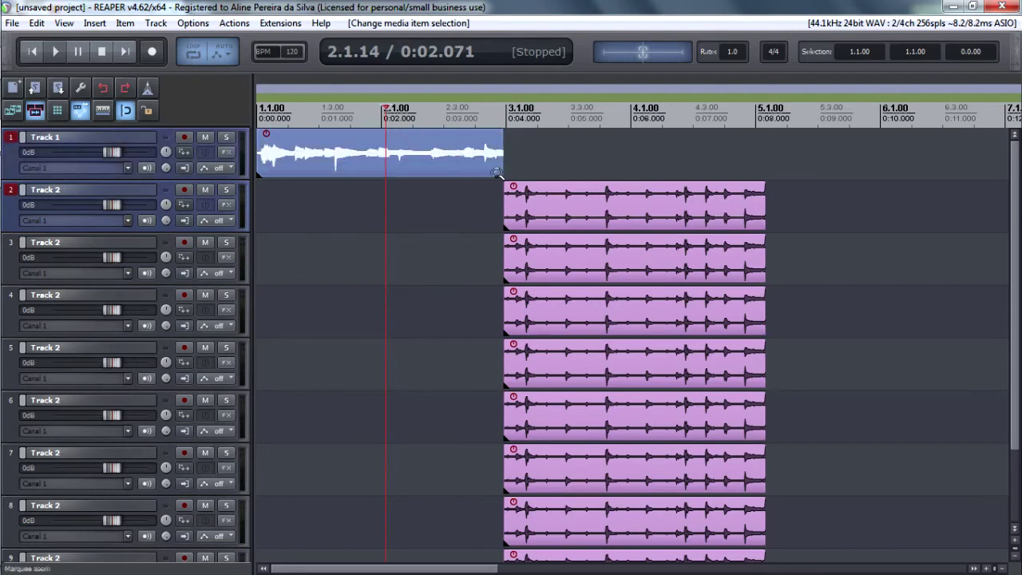
ctrl+click(551, 190)
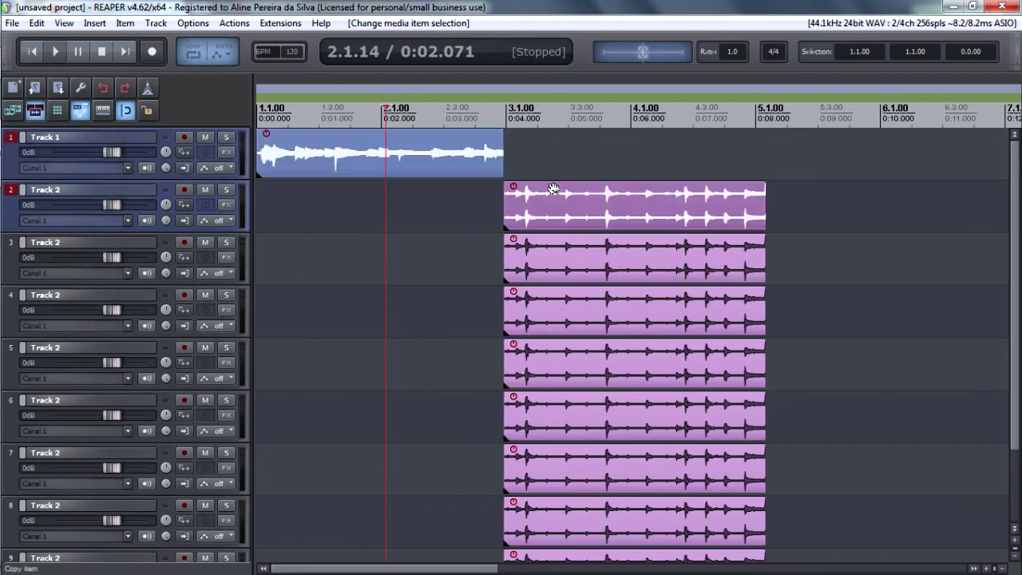
ctrl+click(564, 244)
ctrl+click(567, 300)
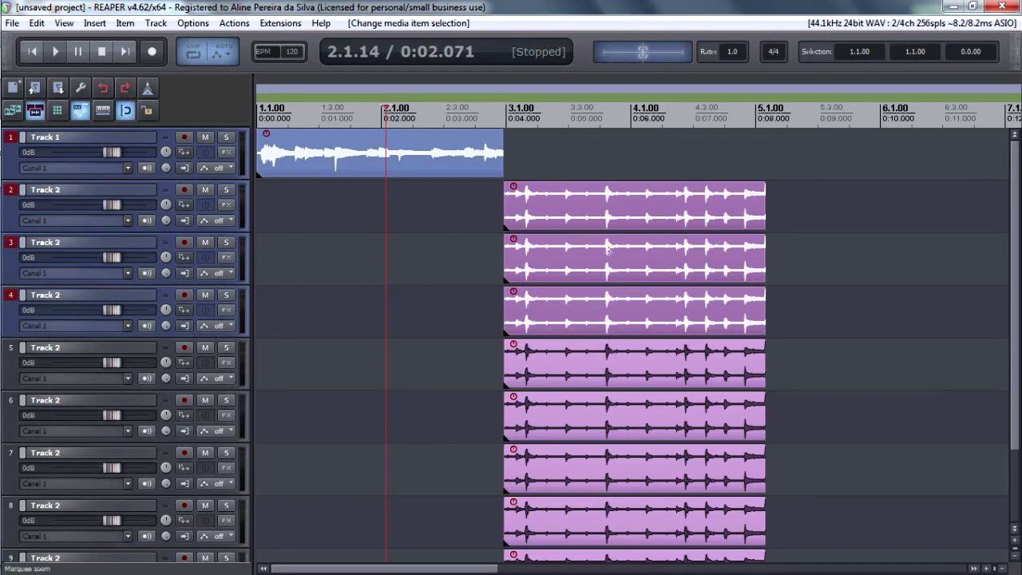
ctrl+click(563, 349)
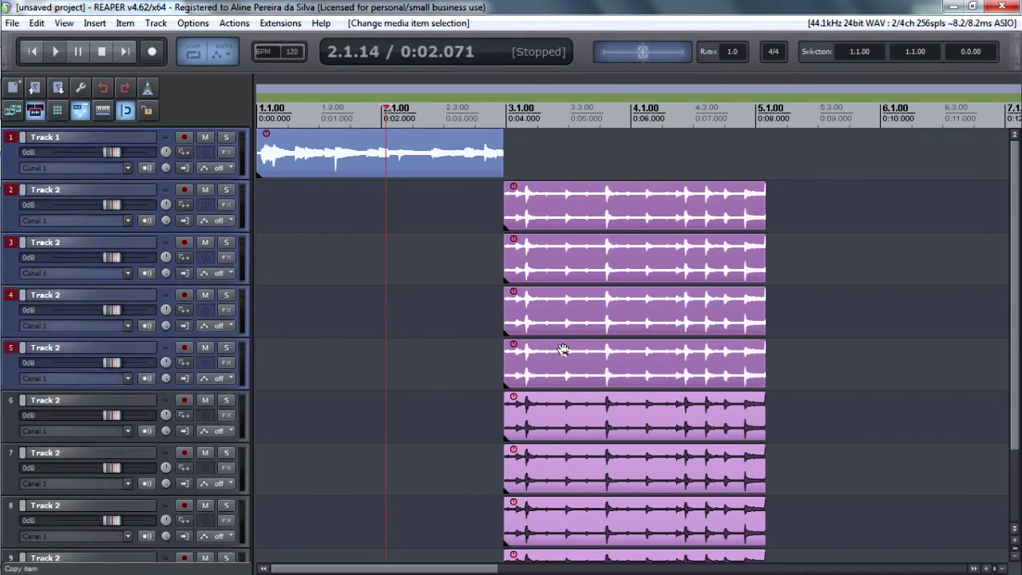
ctrl+click(556, 398)
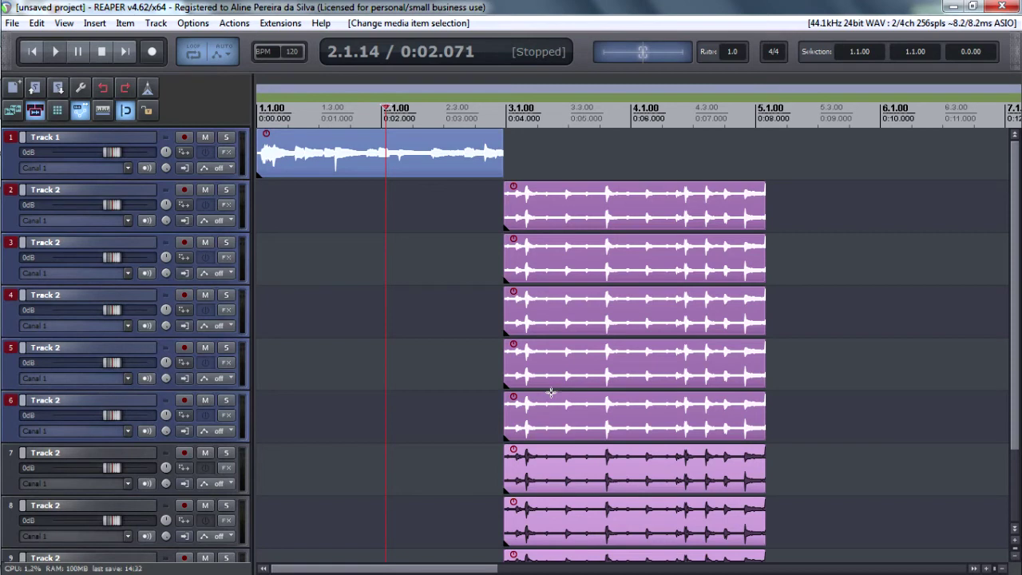
scroll(1016, 218, down, 2)
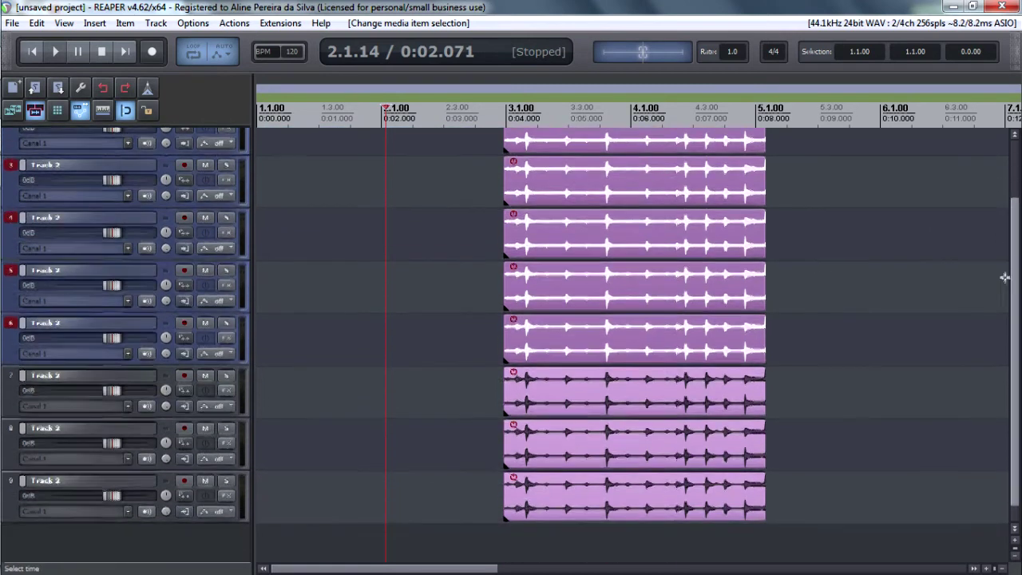
scroll(1000, 324, up, 2)
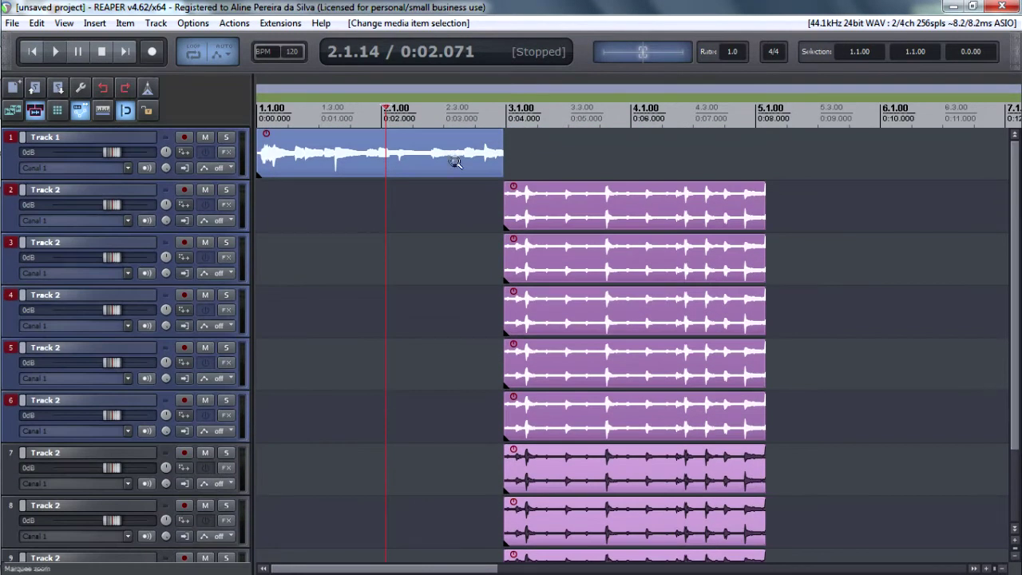
Reduce the selection to the blue item on track 1, and extend it to every item in the project
click(456, 157)
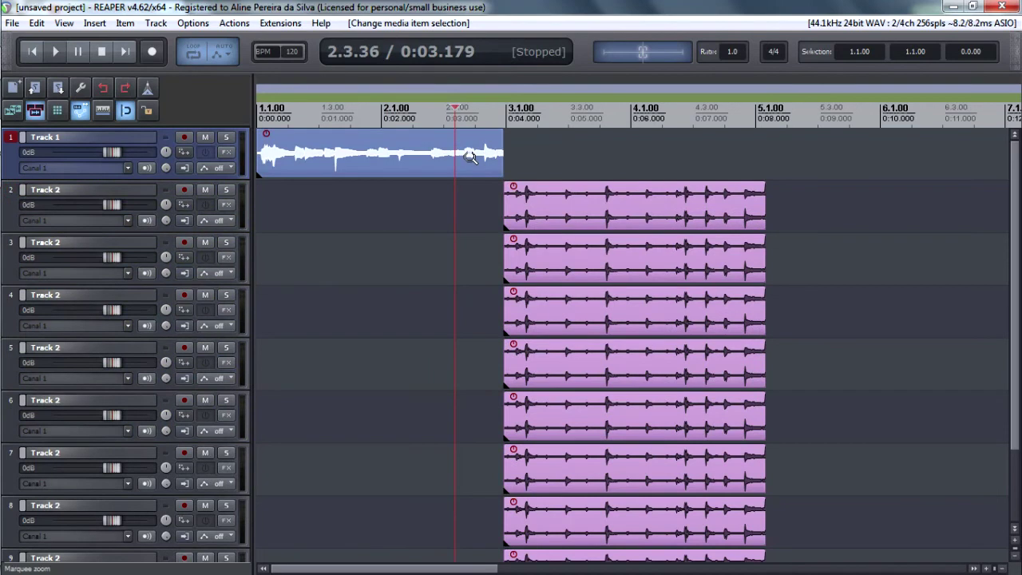
key(ctrl+a)
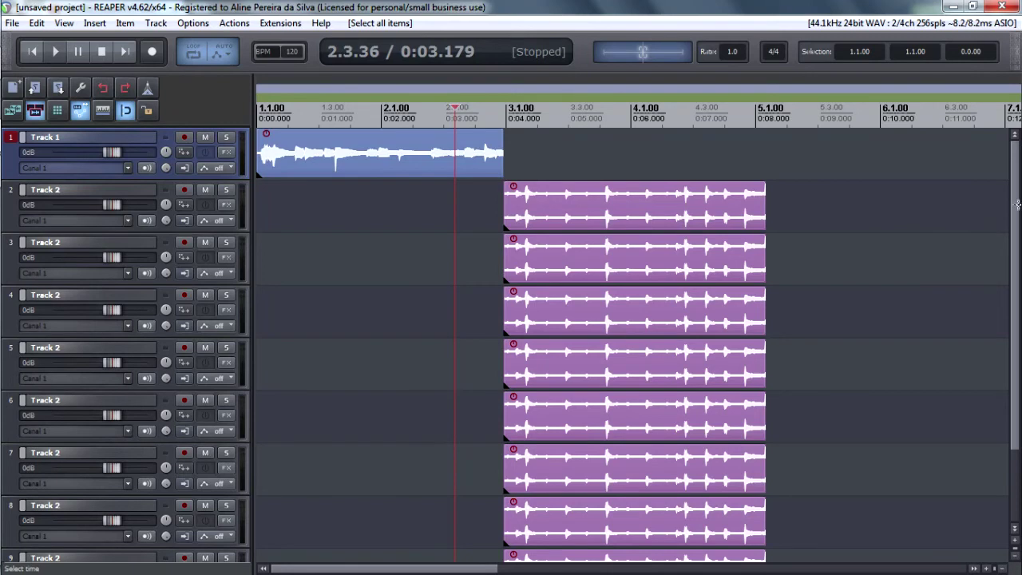
scroll(1017, 205, down, 1)
scroll(1015, 192, up, 1)
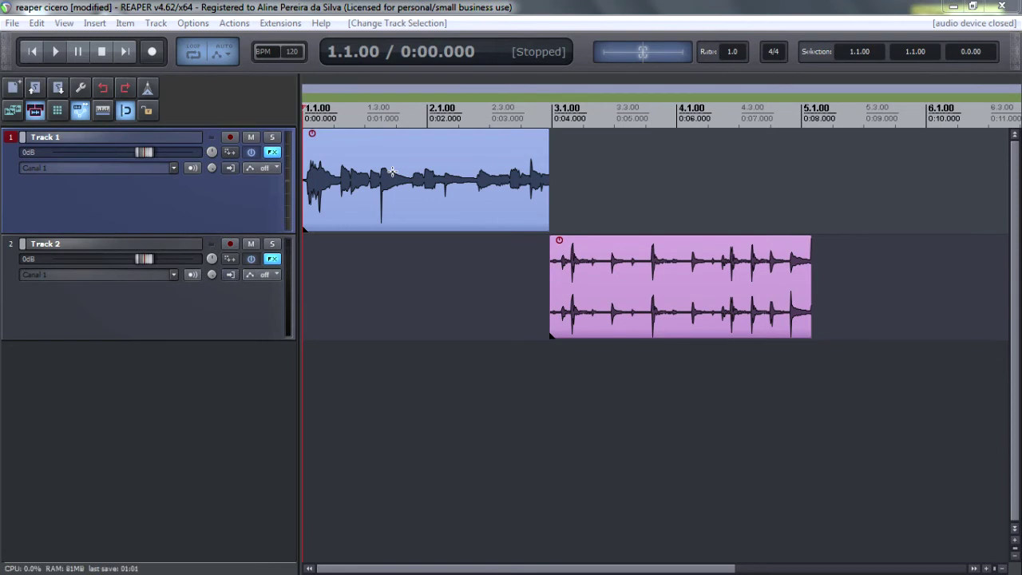
Duplicate the blue item on Track 1 nine times end to end
click(374, 162)
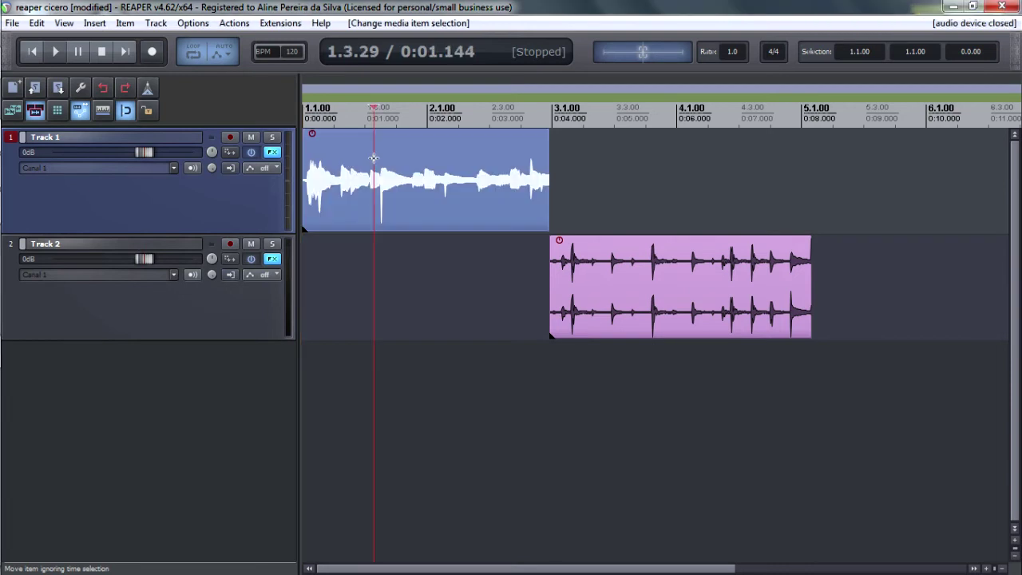
key(ctrl+d)
key(ctrl+d)
key(ctrl+d)
key(ctrl+d)
key(ctrl+d)
key(ctrl+d)
key(ctrl+d)
key(ctrl+d)
key(ctrl+d)
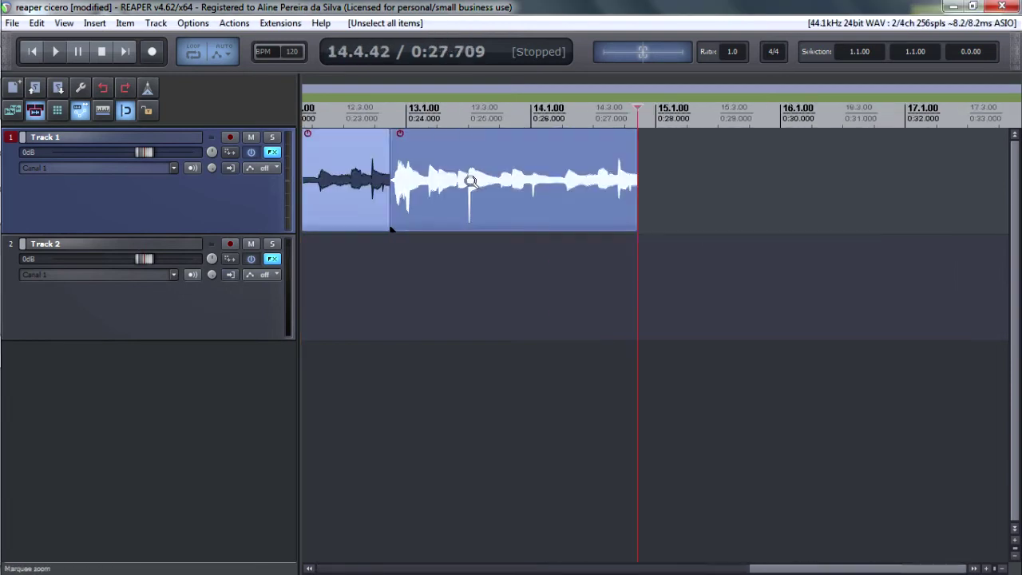
key(ctrl+d)
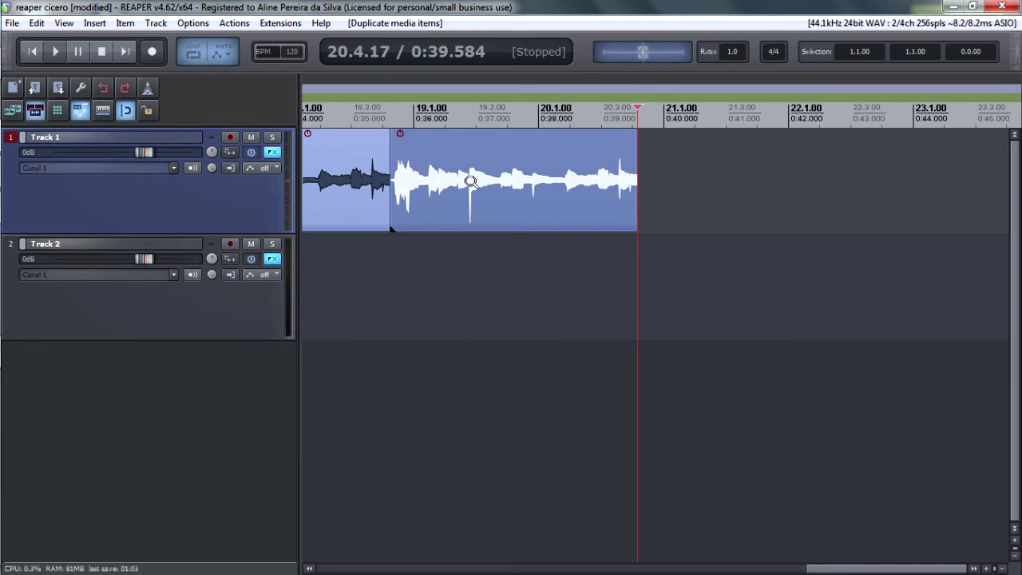
scroll(471, 180, down, 4)
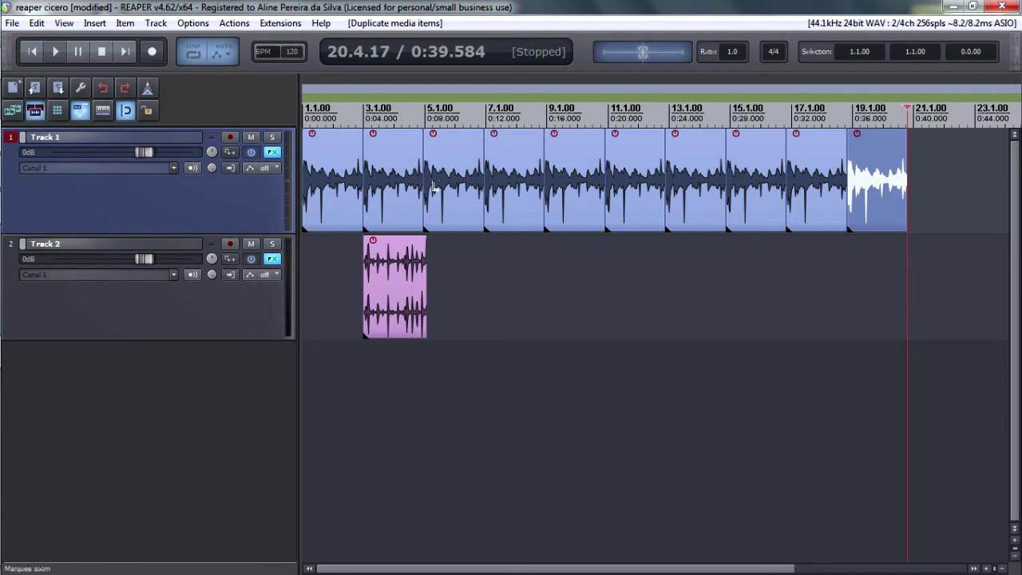
Cut all items on Track 1 and paste them at the edit cursor onto a new track added below it
double_click(116, 204)
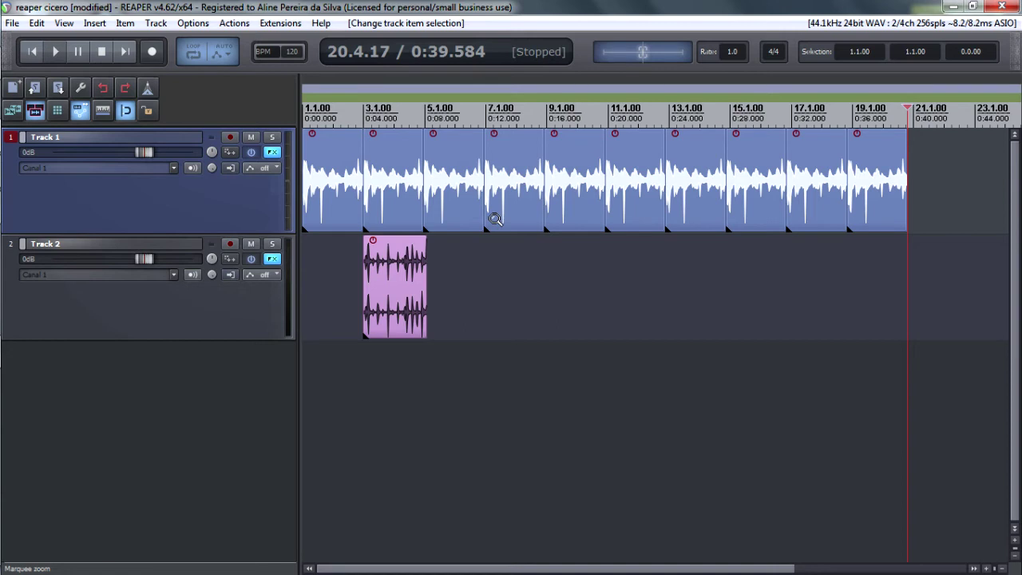
key(ctrl+x)
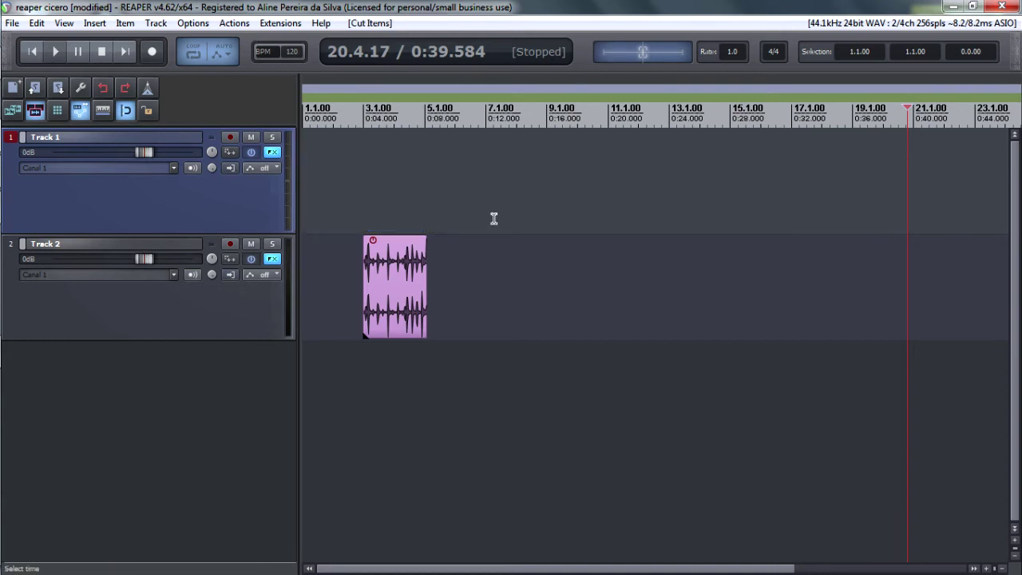
click(238, 440)
key(ctrl+t)
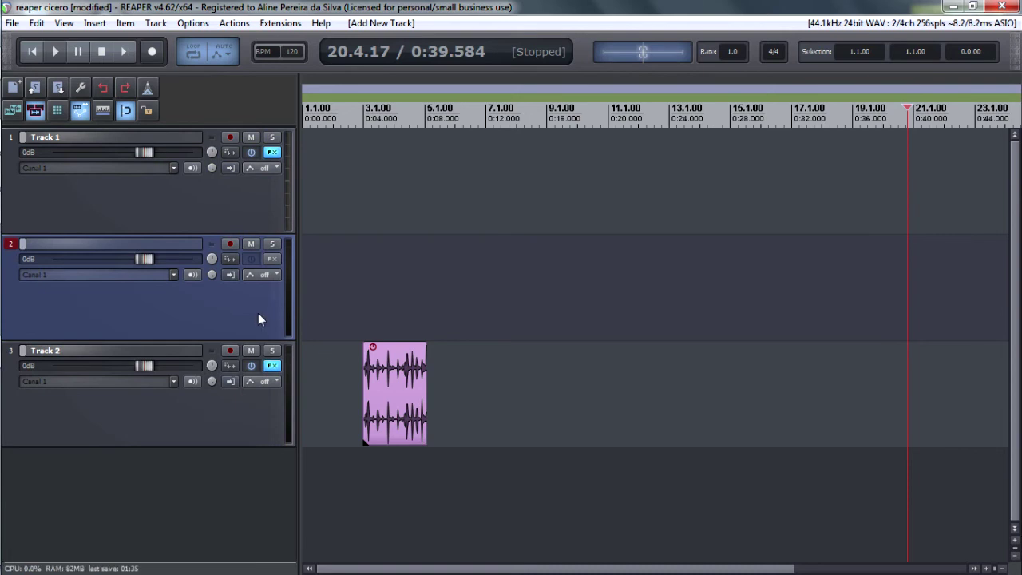
key(ctrl+v)
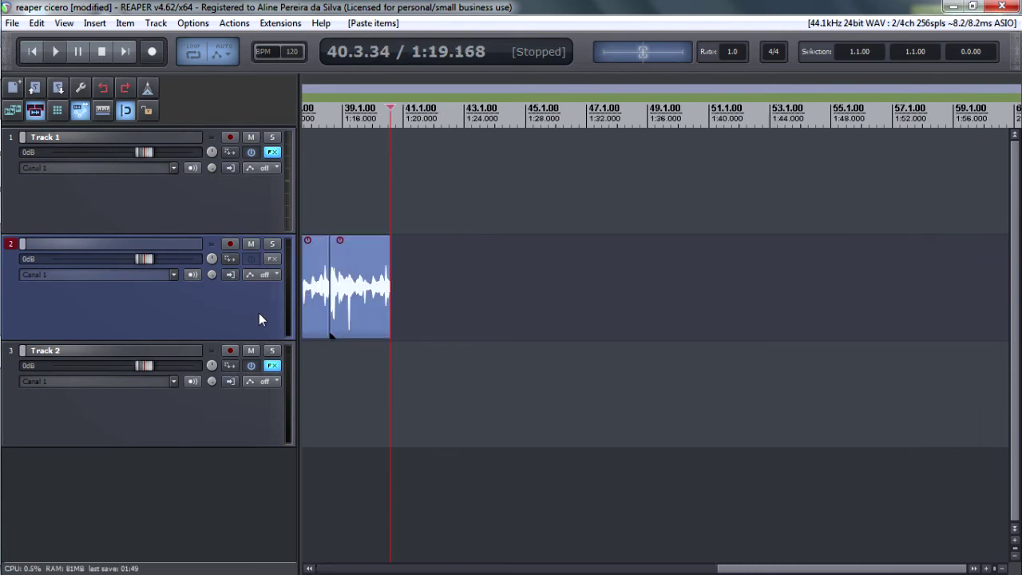
key(Home)
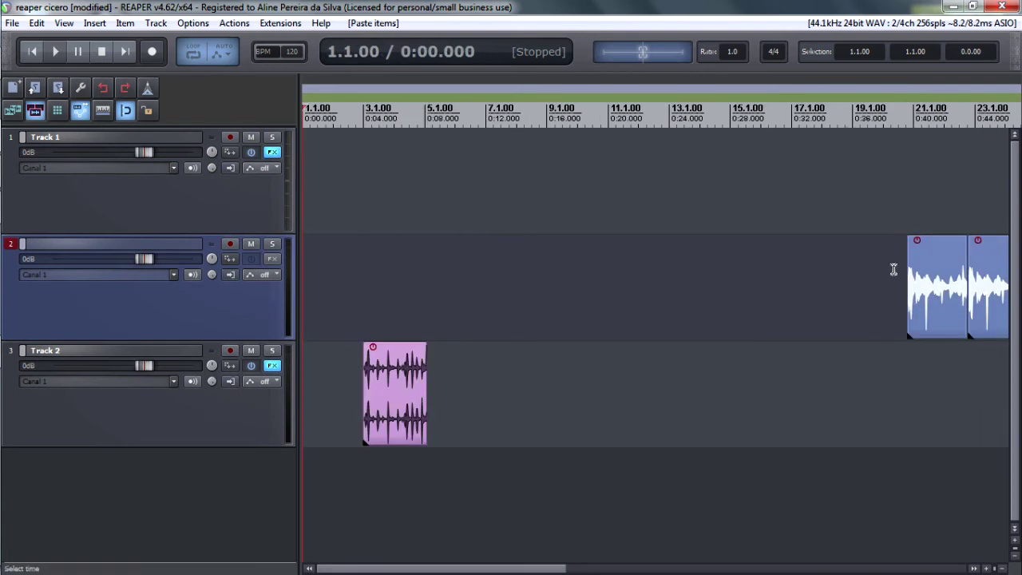
Undo the paste and paste the cut items onto the new track from the project start
key(ctrl+z)
click(361, 120)
key(Home)
key(ctrl+v)
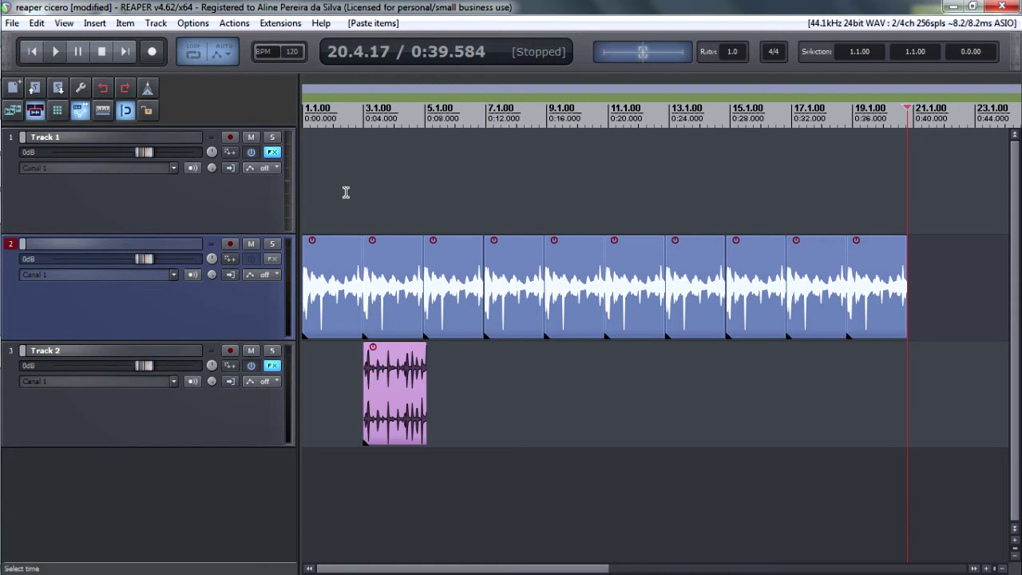
Undo the paste on the new track, remove that track, and revert the cut of Track 1's items
key(ctrl+z)
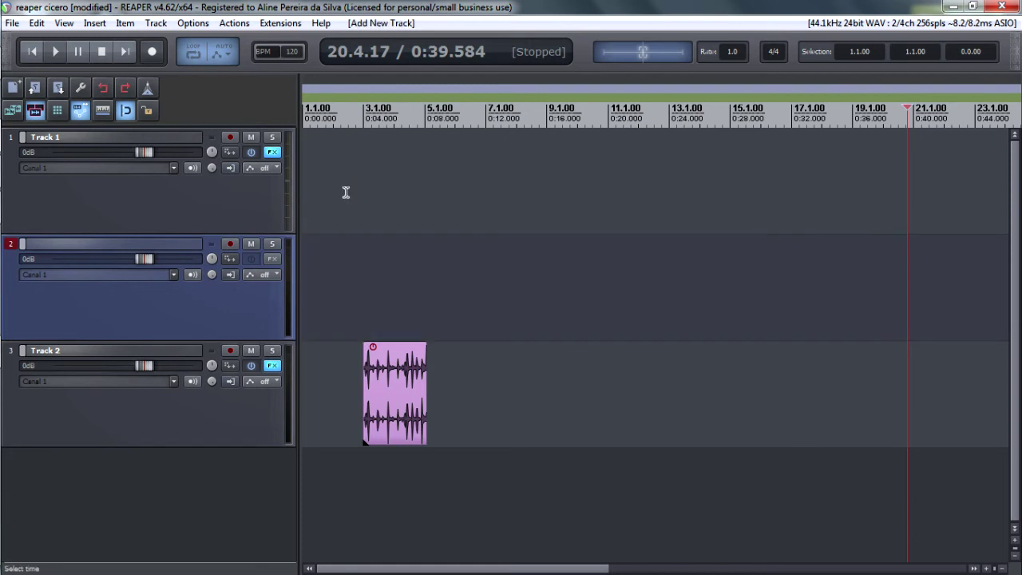
key(Delete)
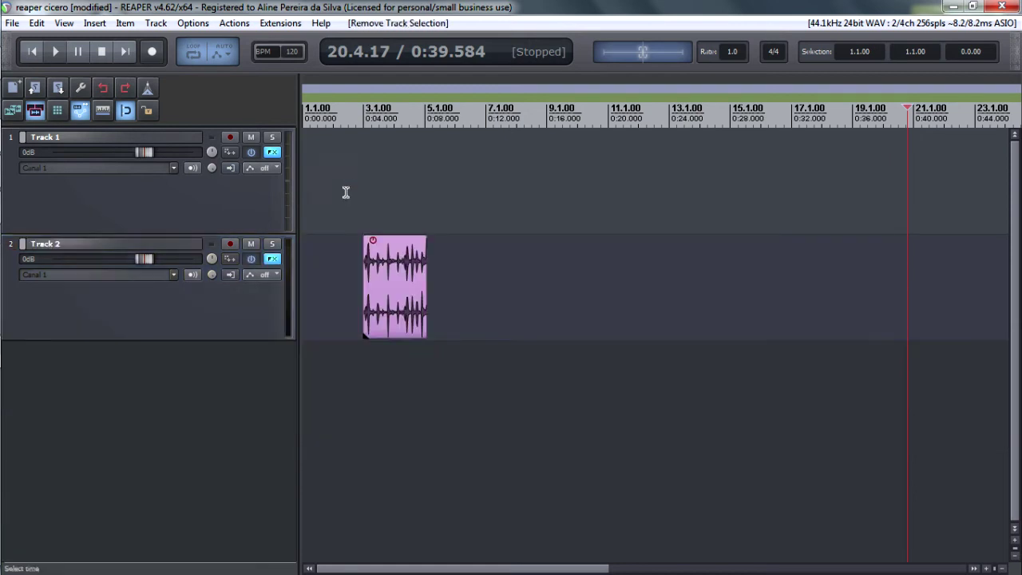
click(353, 122)
key(ctrl+v)
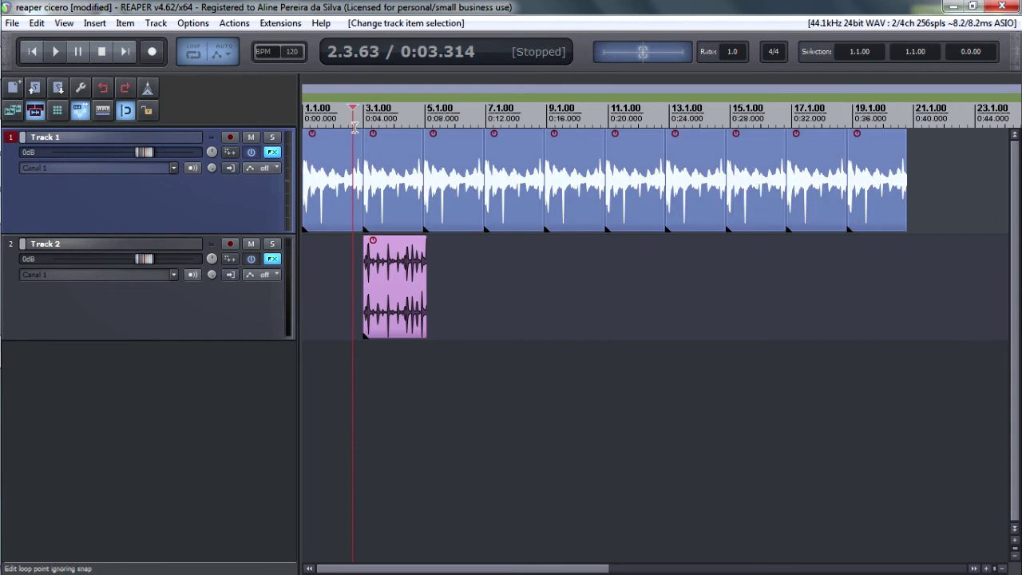
key(ctrl+z)
key(ctrl+z)
key(ctrl+z)
key(ctrl+z)
key(ctrl+z)
key(ctrl+z)
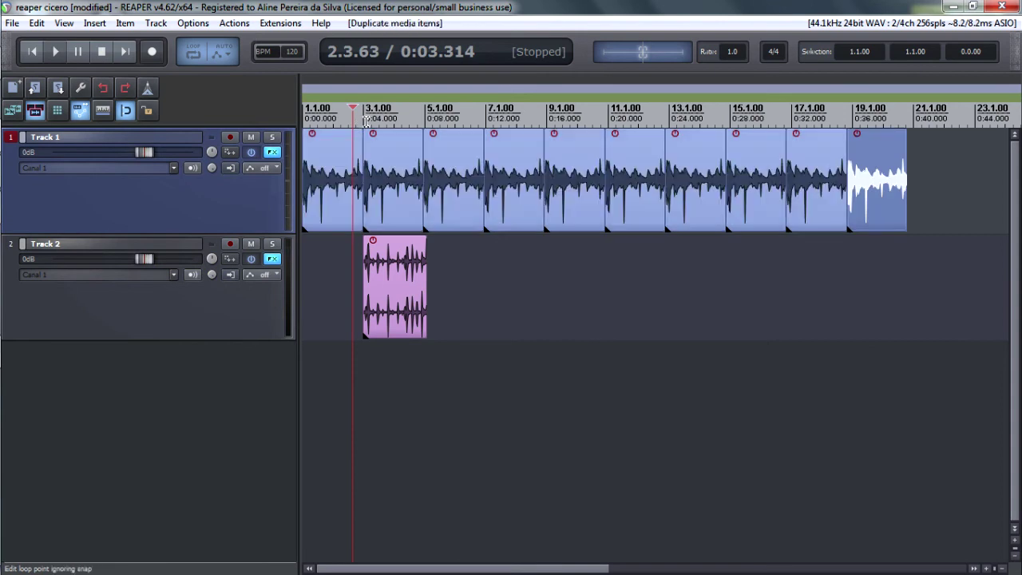
key(ctrl+z)
key(ctrl+z)
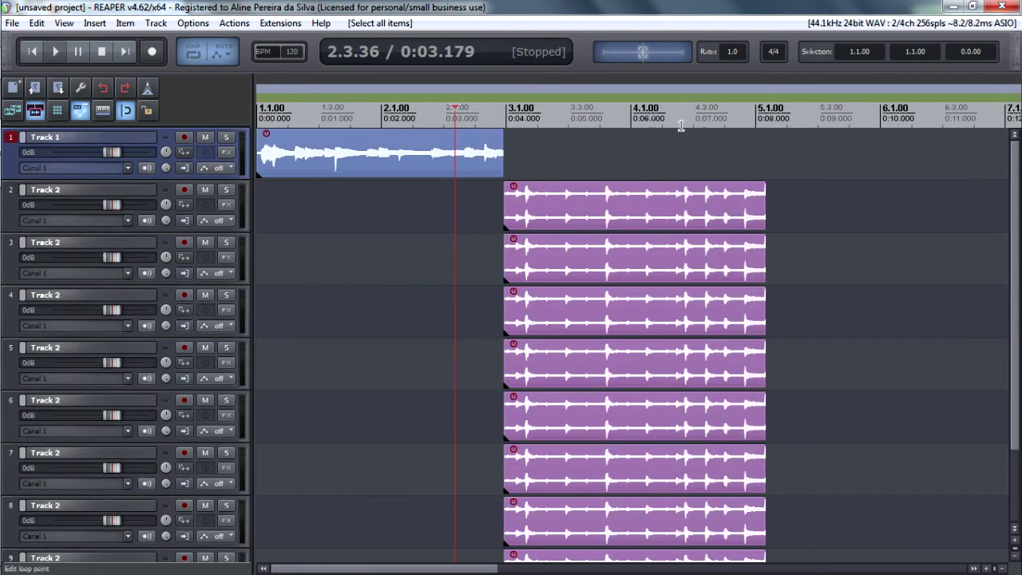
Move the edit cursor to 3.2.11, and make and clear a time selection from 1.1.07 to 5.1.59
click(403, 114)
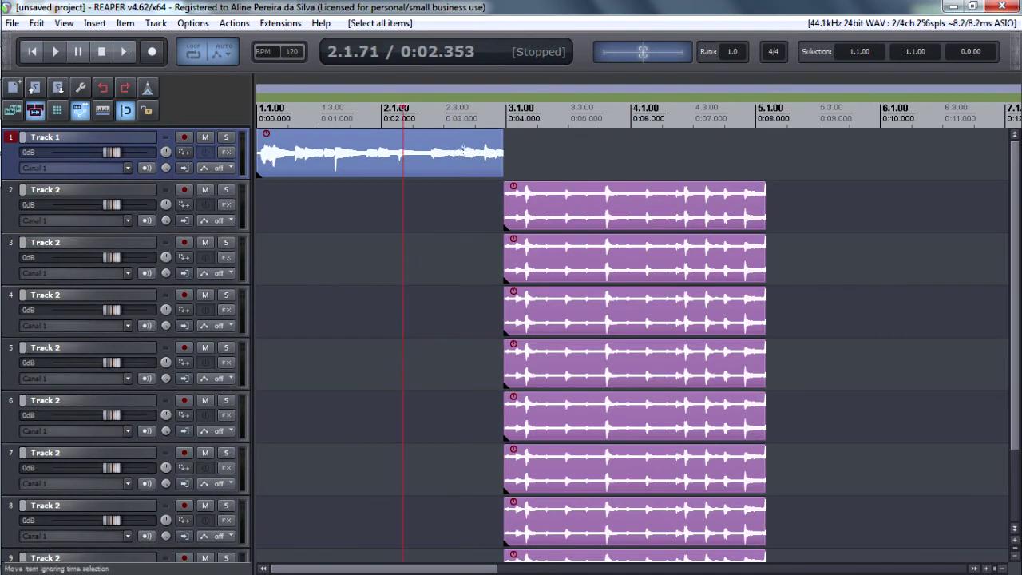
click(540, 116)
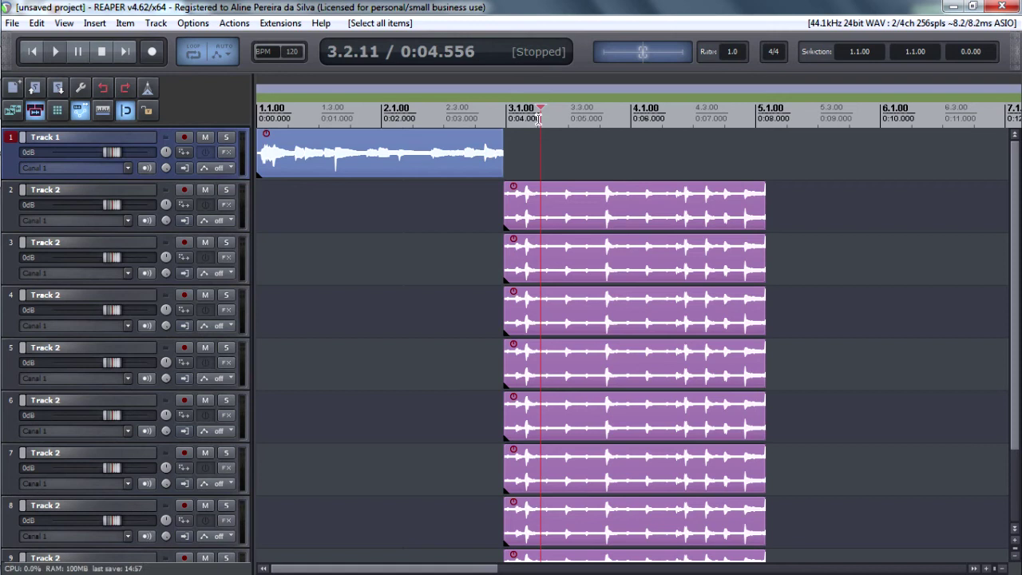
drag(259, 118, 773, 119)
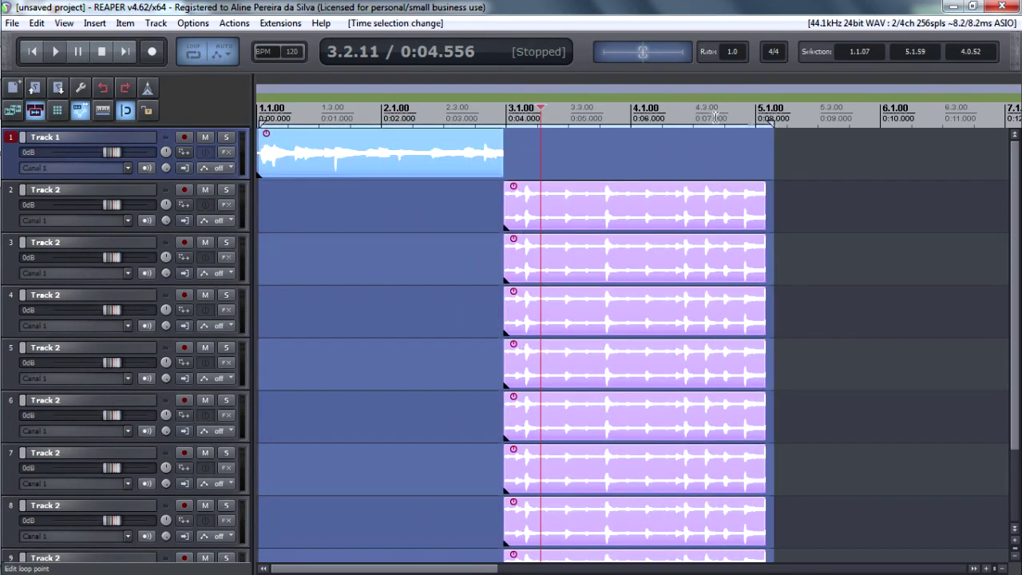
key(Escape)
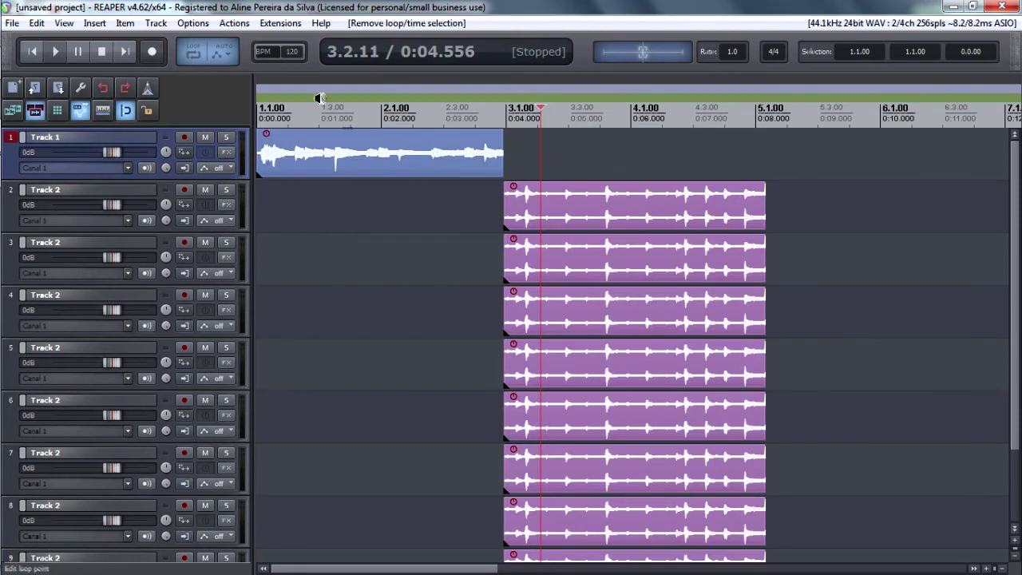
Examine the render bounds, output directory, file name and format options in the Render to File settings, and close them
click(13, 23)
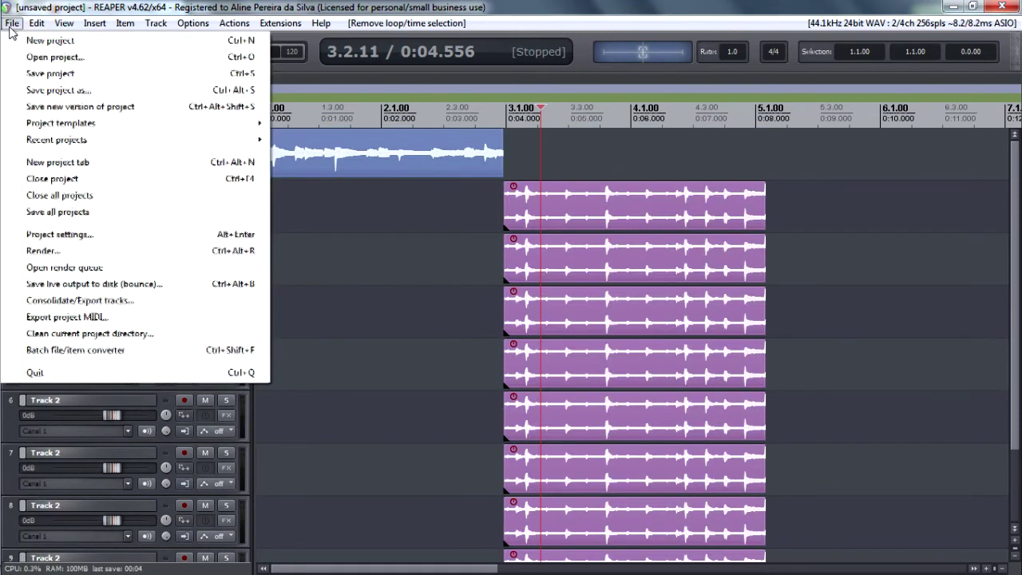
click(29, 250)
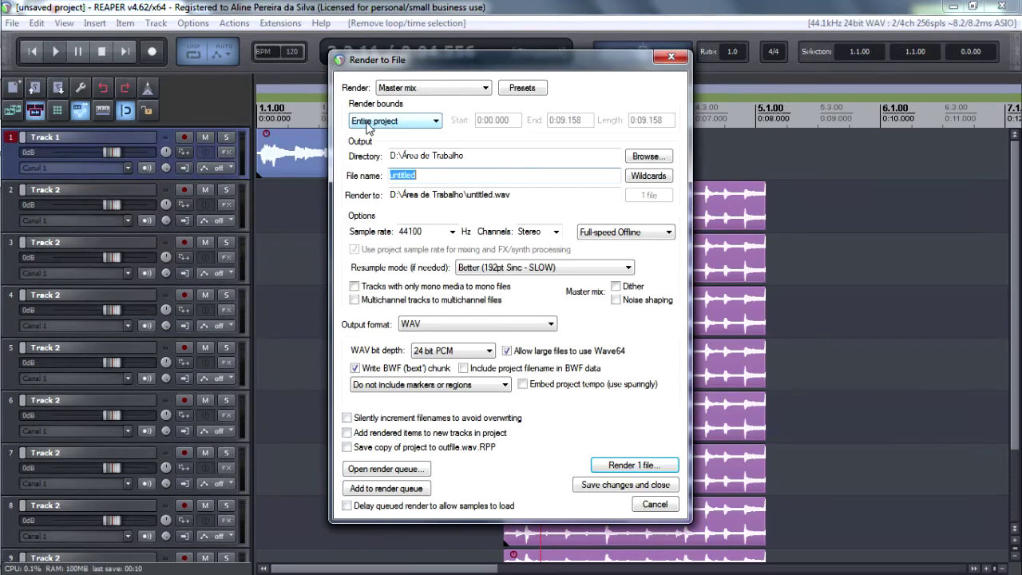
drag(483, 69, 522, 106)
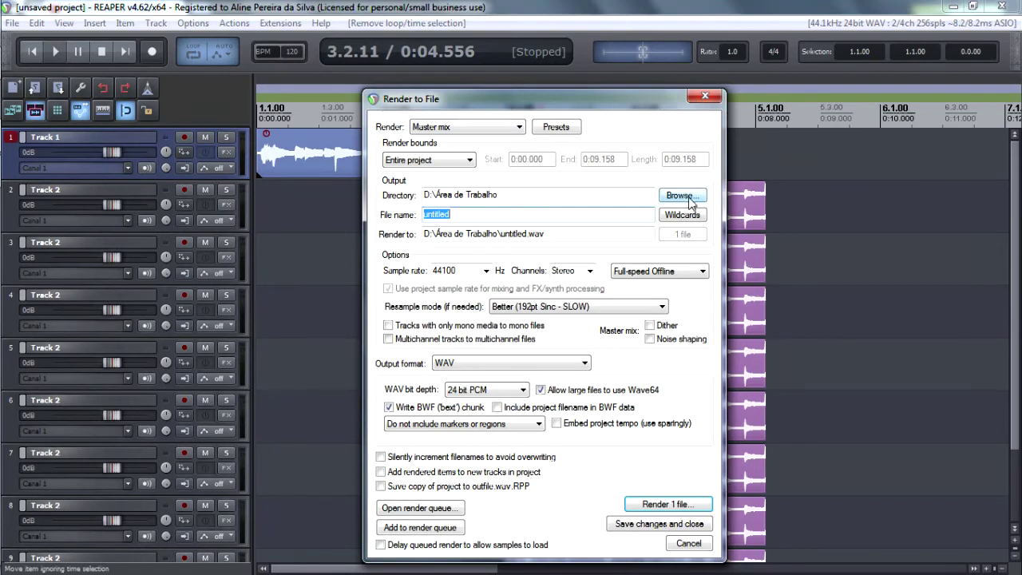
drag(631, 107, 612, 101)
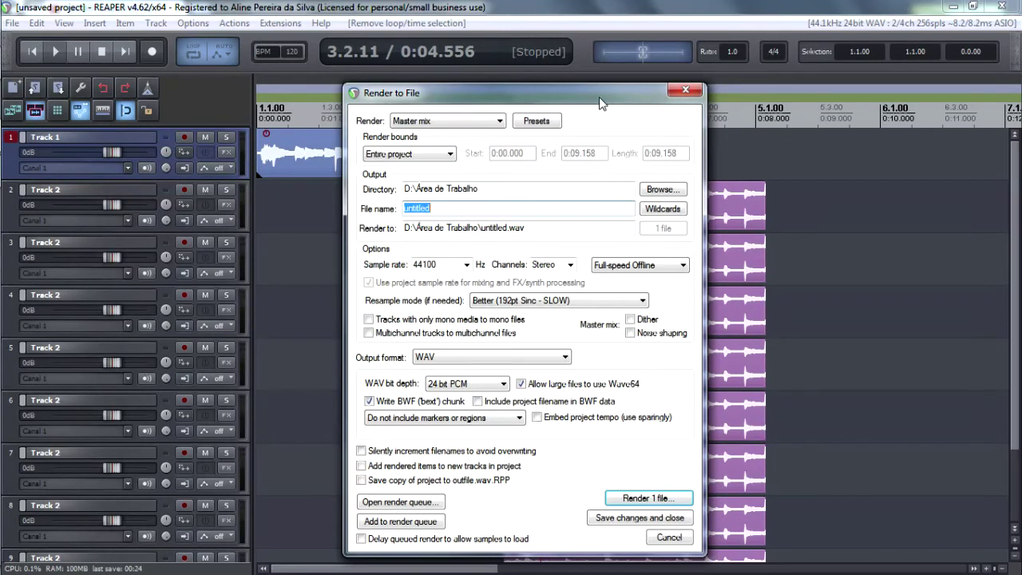
drag(601, 104, 647, 80)
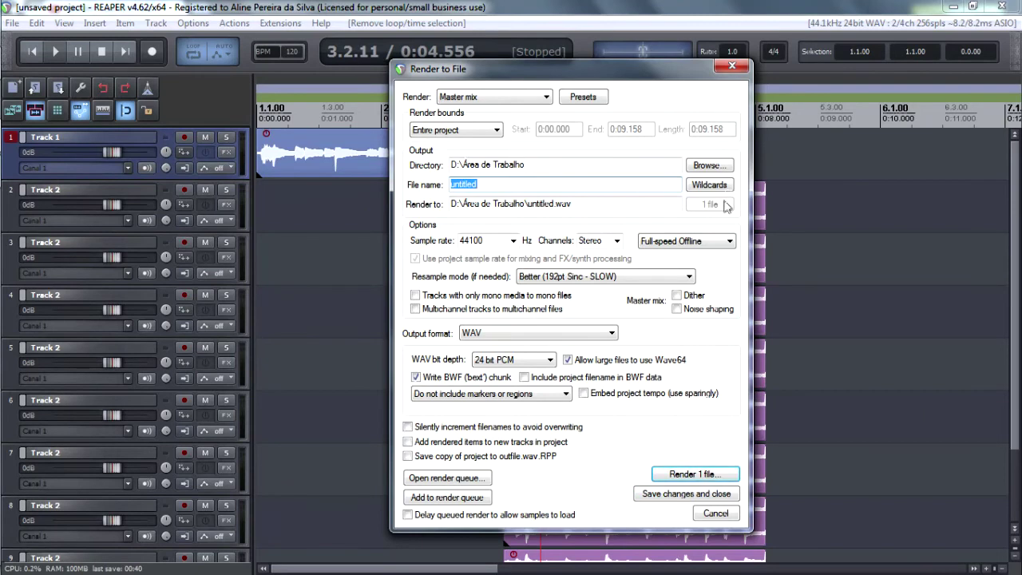
click(732, 66)
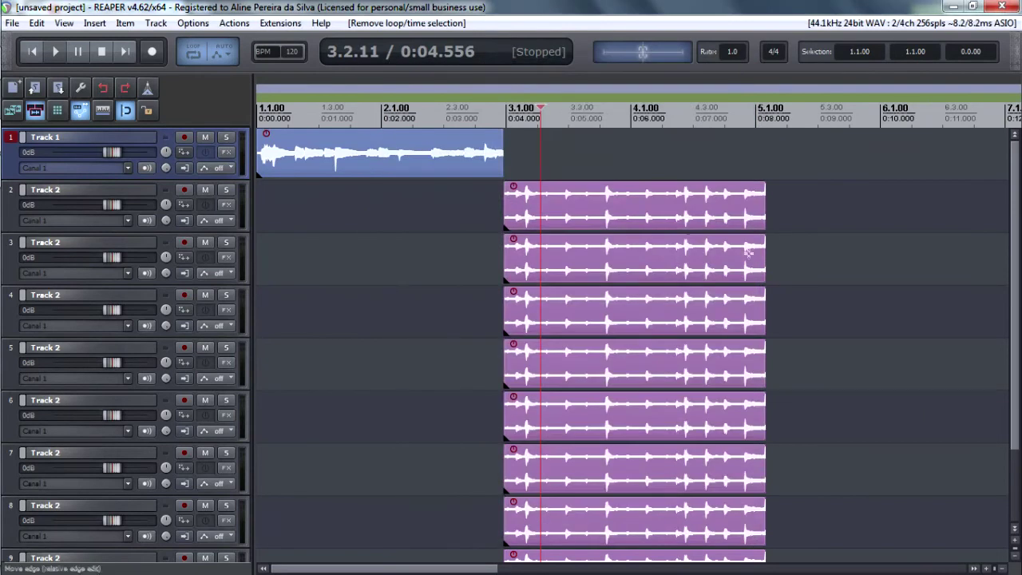
Make a time selection from 2.4.20 to 5.1.88 and bring up the Render to File settings
drag(482, 115, 783, 116)
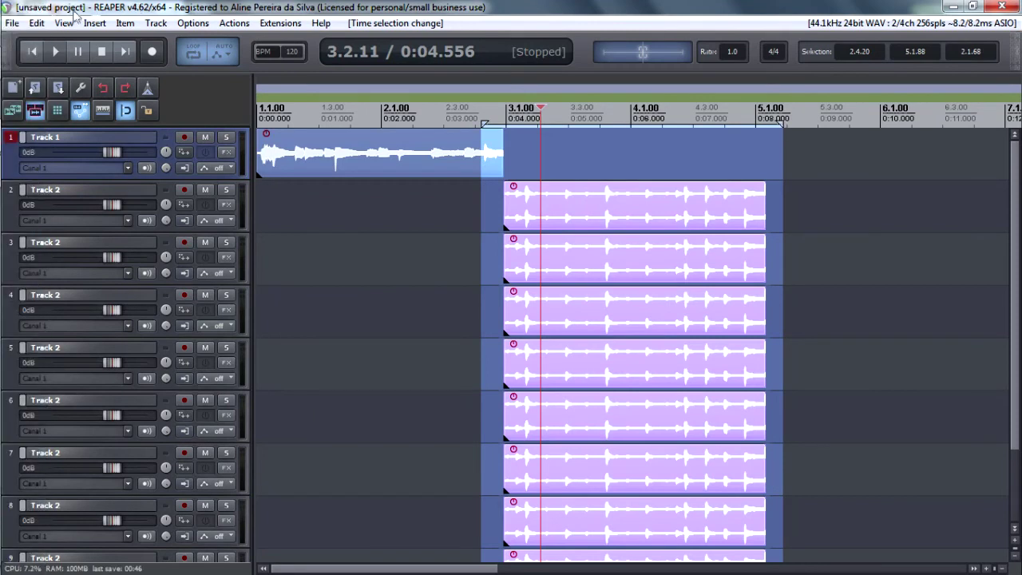
click(12, 23)
click(44, 252)
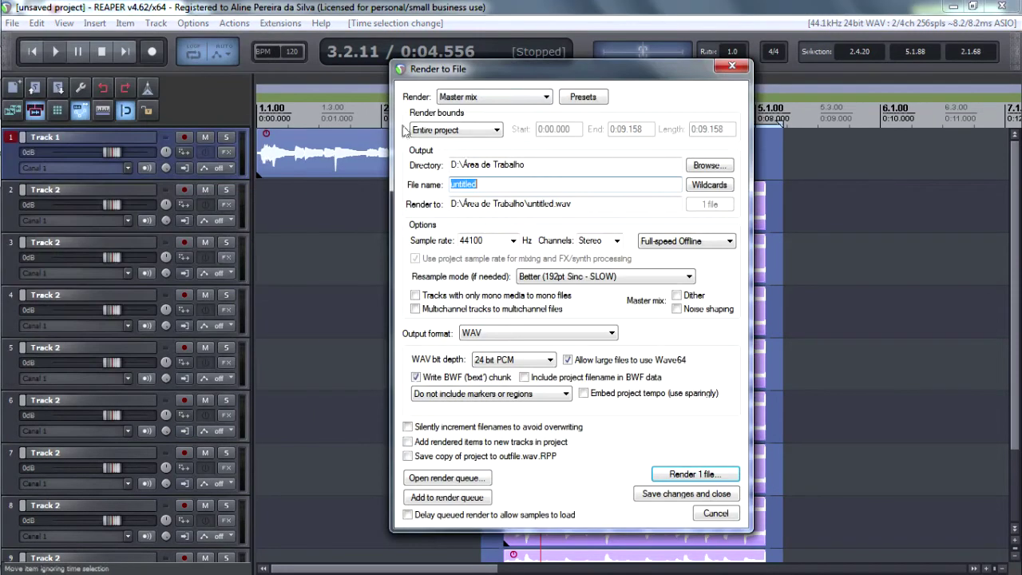
Set the render bounds to Custom time range and start rendering the master mix to untitled.wav
click(461, 131)
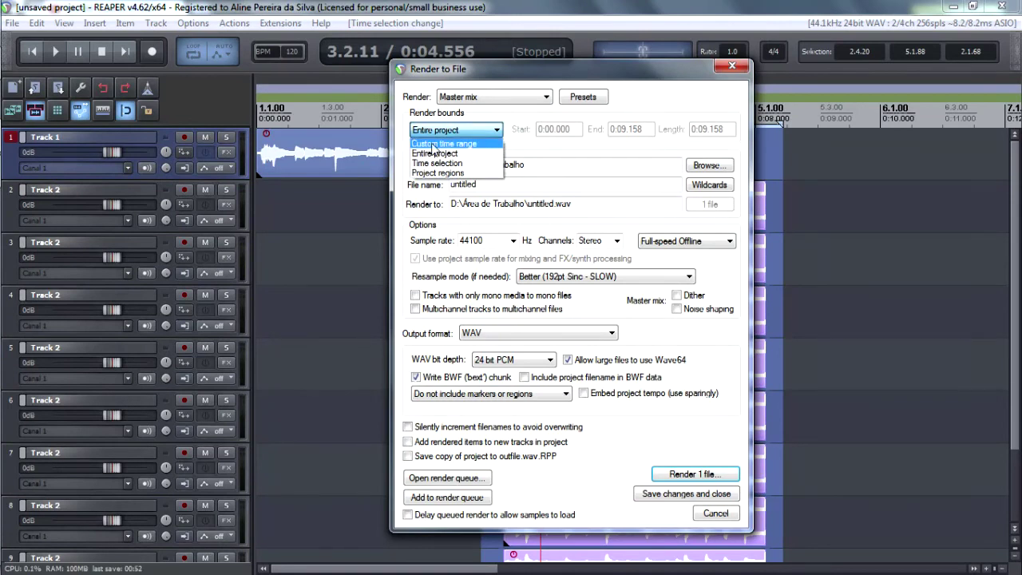
click(435, 144)
drag(523, 76, 251, 88)
drag(402, 90, 360, 82)
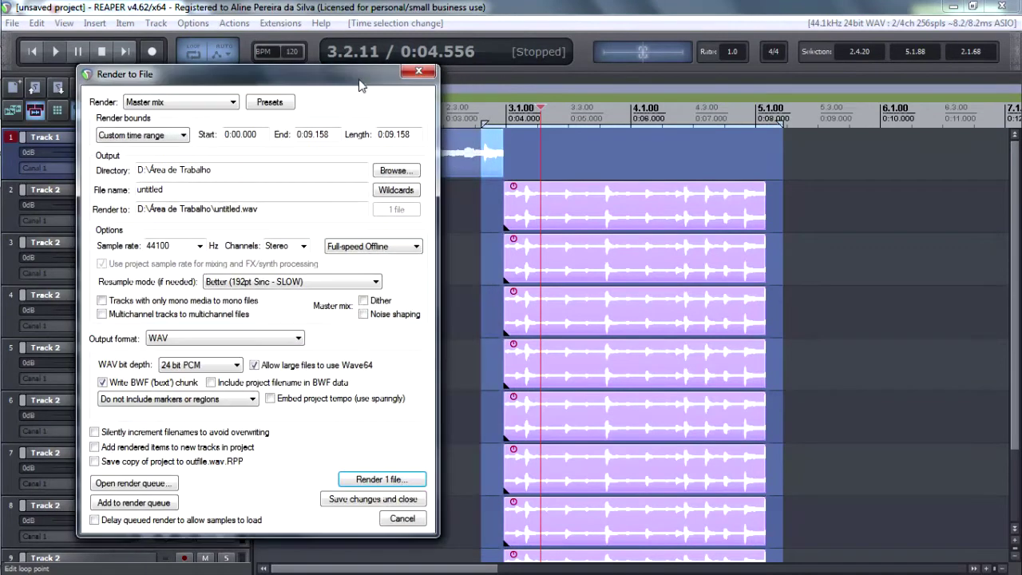
click(412, 482)
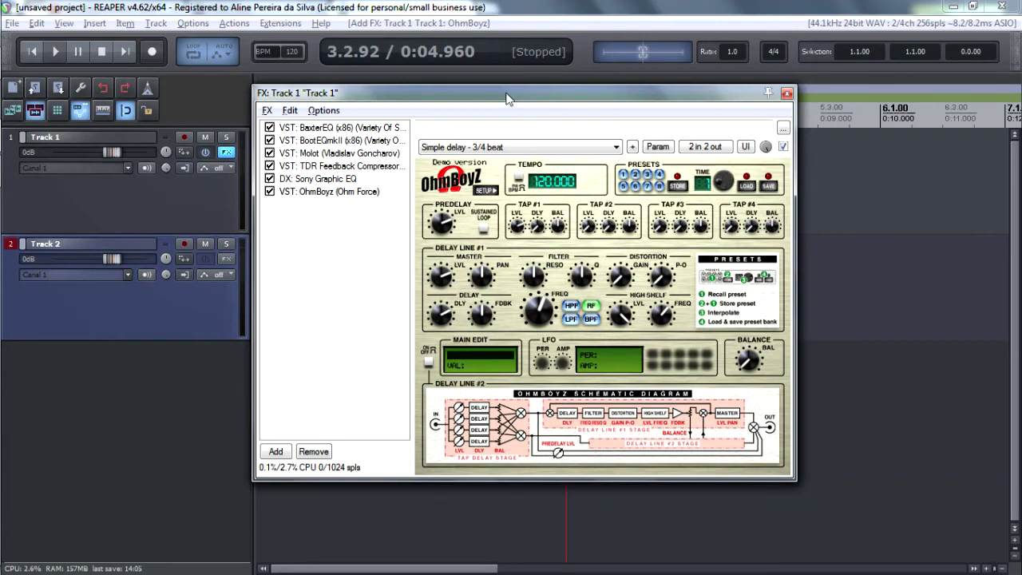
Show the BaxterEQ plug-in in Track 1's FX chain and look through its list of presets
click(322, 129)
click(73, 140)
click(72, 127)
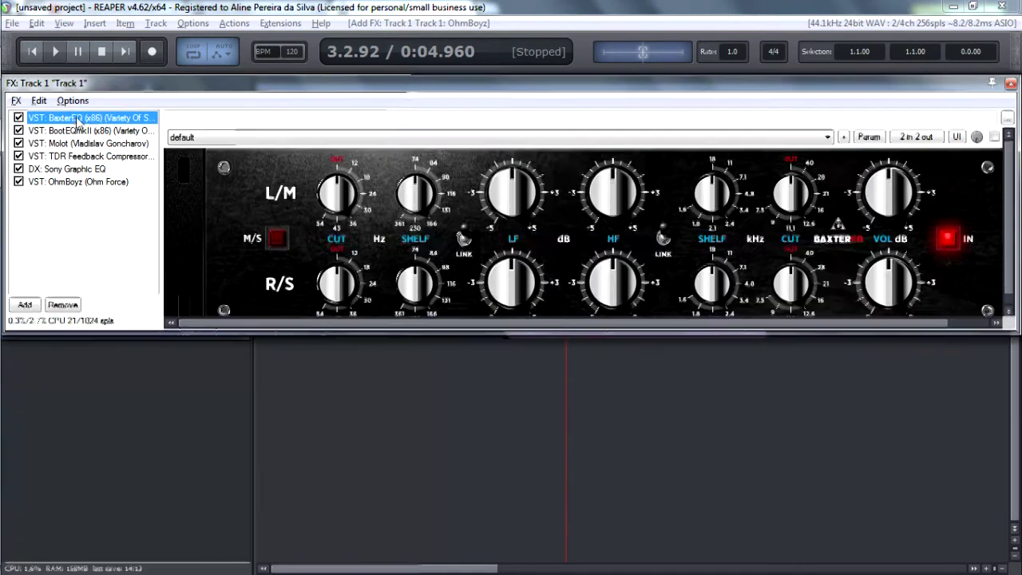
click(332, 136)
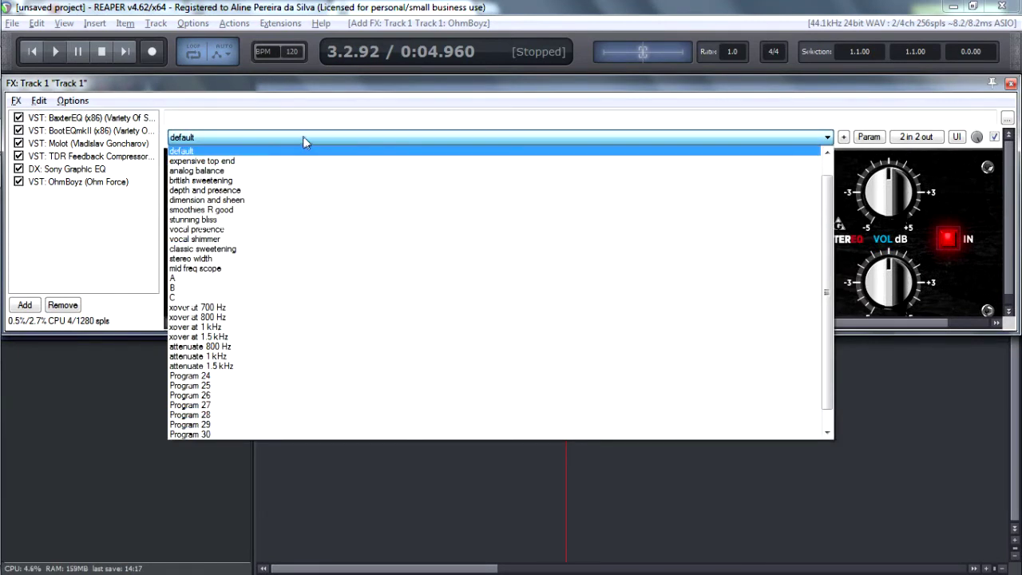
click(303, 136)
drag(355, 93, 369, 92)
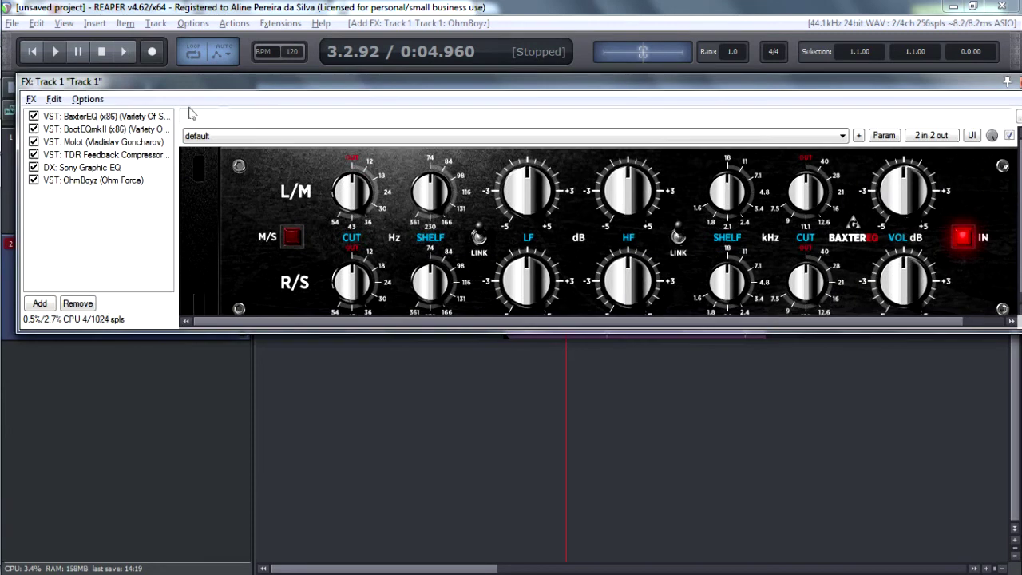
Load the "sophisticated" preset in the BootEQmkII plug-in on Track 1
click(123, 130)
click(242, 136)
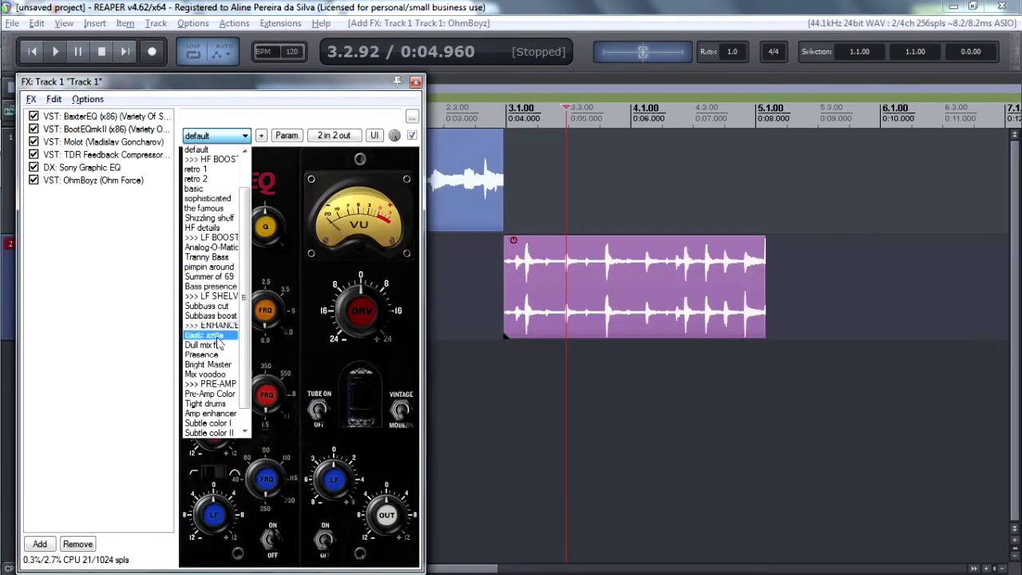
click(209, 198)
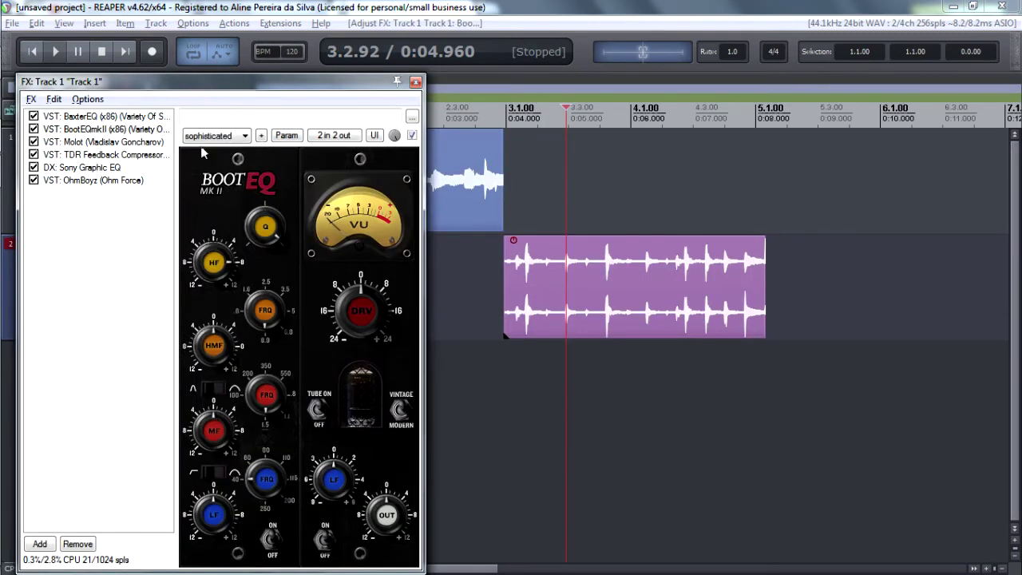
Show the Molot plug-in in Track 1's FX chain and look through its presets, keeping Default
click(77, 143)
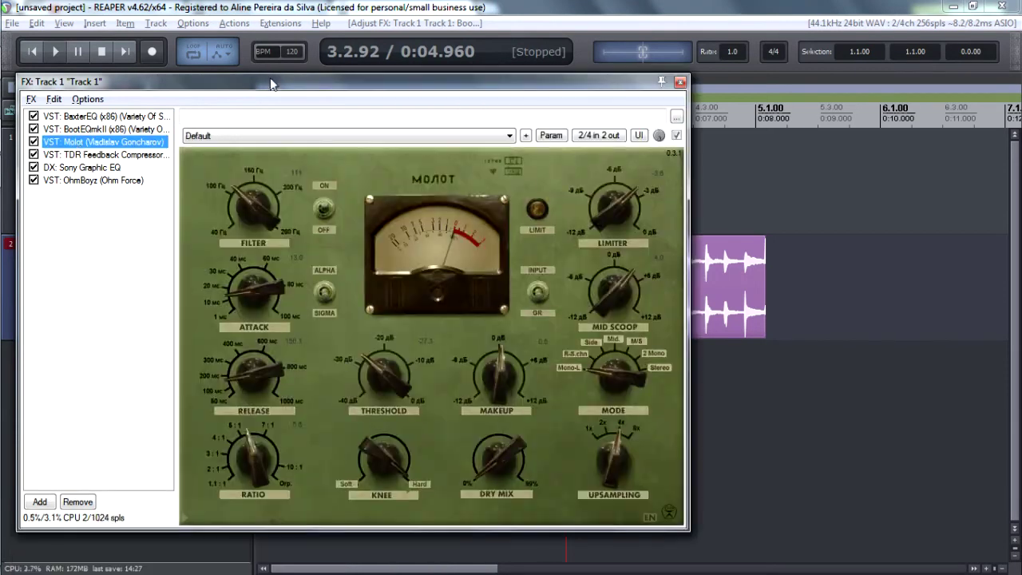
drag(271, 82, 380, 77)
click(381, 131)
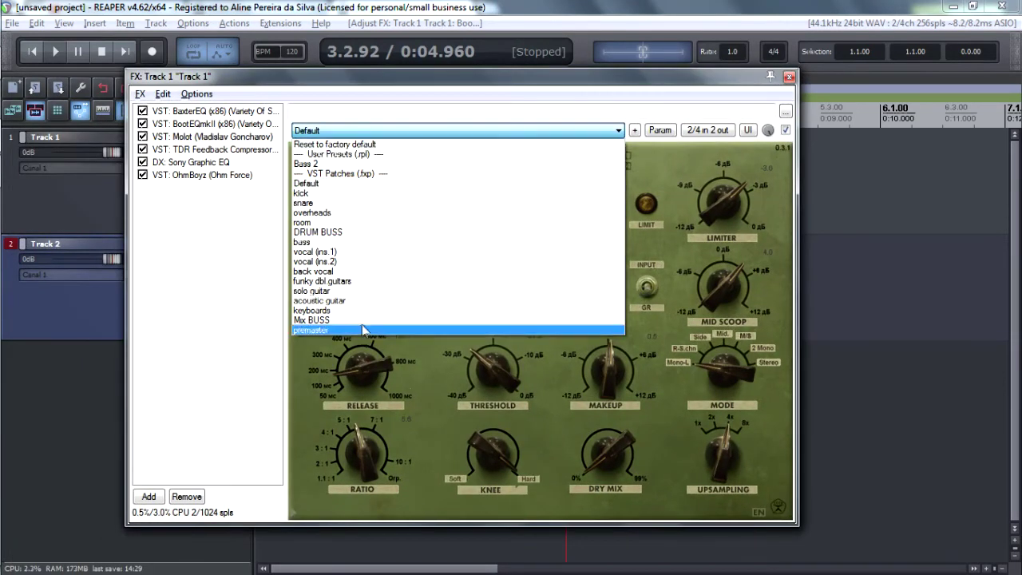
click(382, 128)
Show the TDR Feedback Compressor in Track 1's FX chain and check its preset selection, keeping Full Reset
click(152, 151)
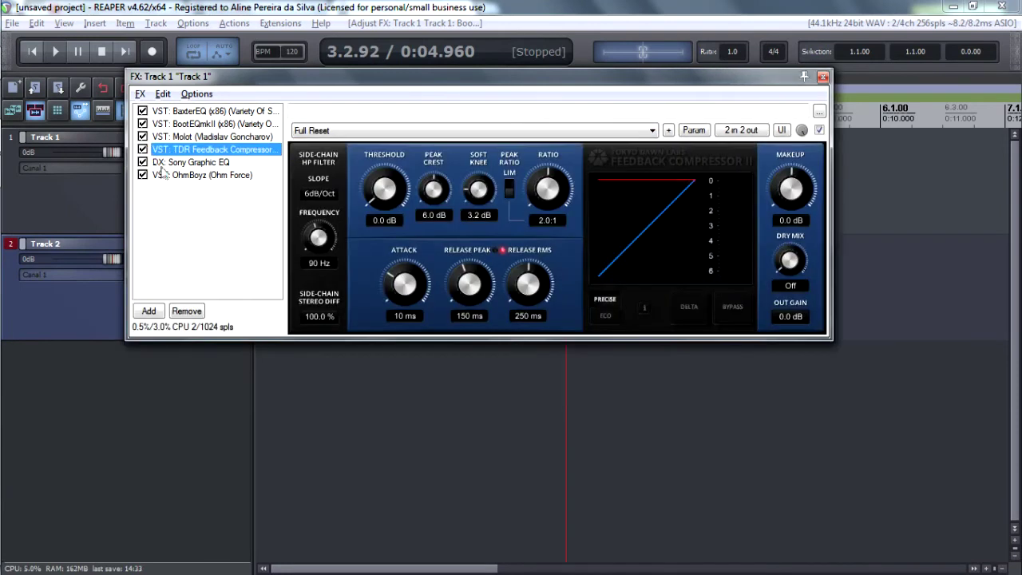
click(467, 134)
click(467, 136)
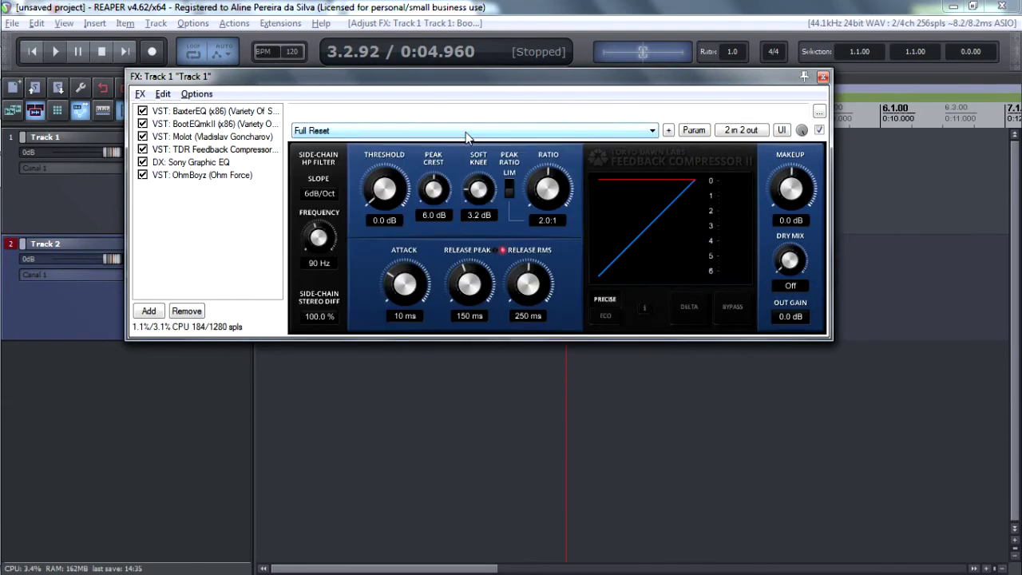
Look through the TDR Feedback Compressor's full list of mastering, drum and vocal presets without loading one
click(468, 133)
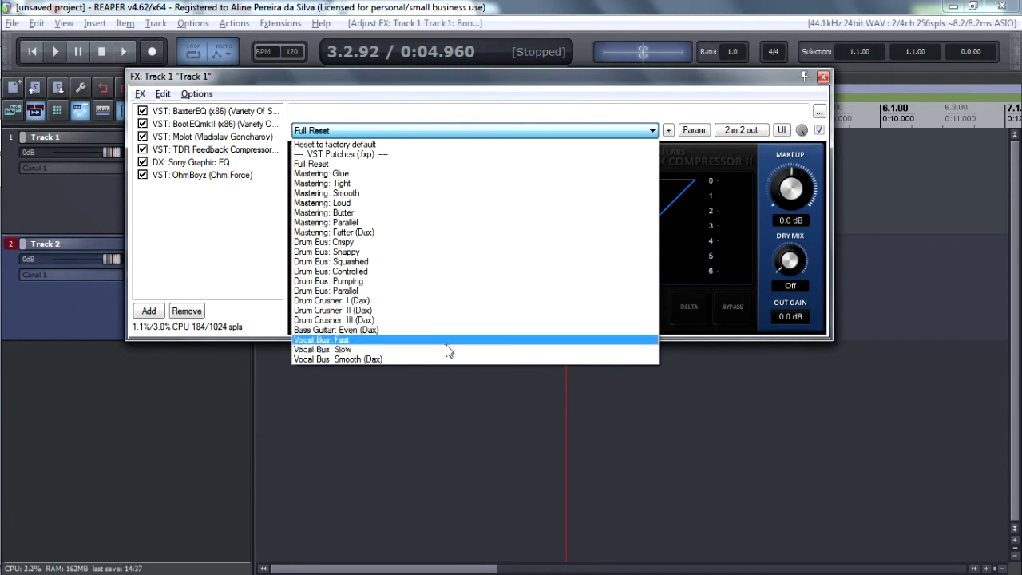
click(471, 86)
Show the Sony Graphic EQ in Track 1's FX chain and check its REAPER preset list, keeping No preset
click(220, 164)
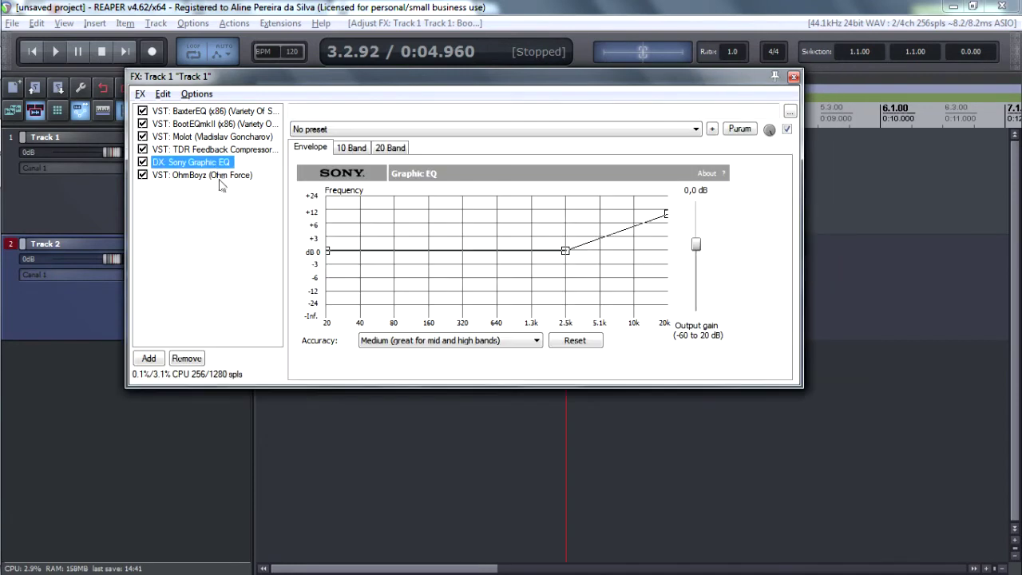
drag(338, 80, 378, 88)
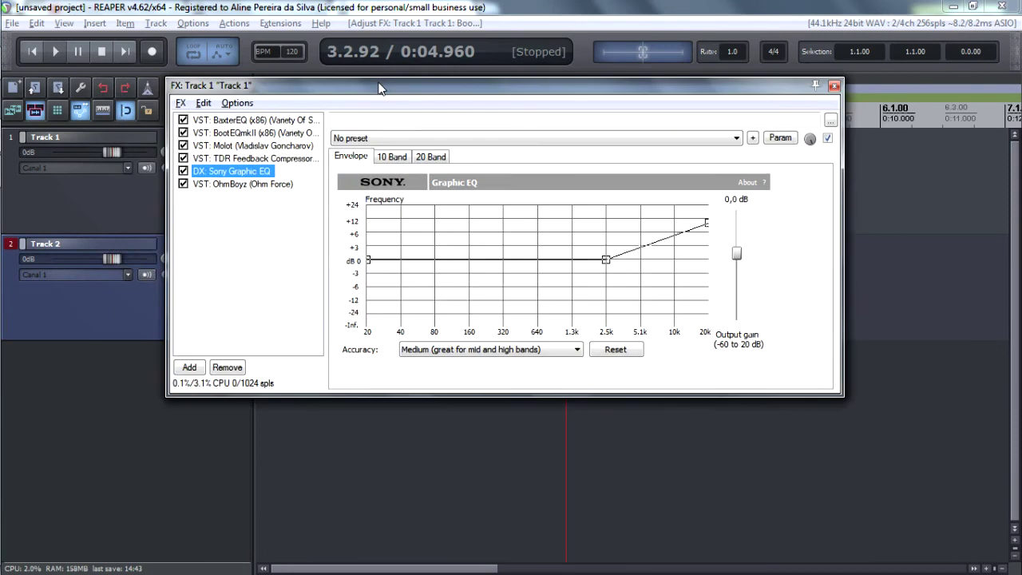
click(472, 146)
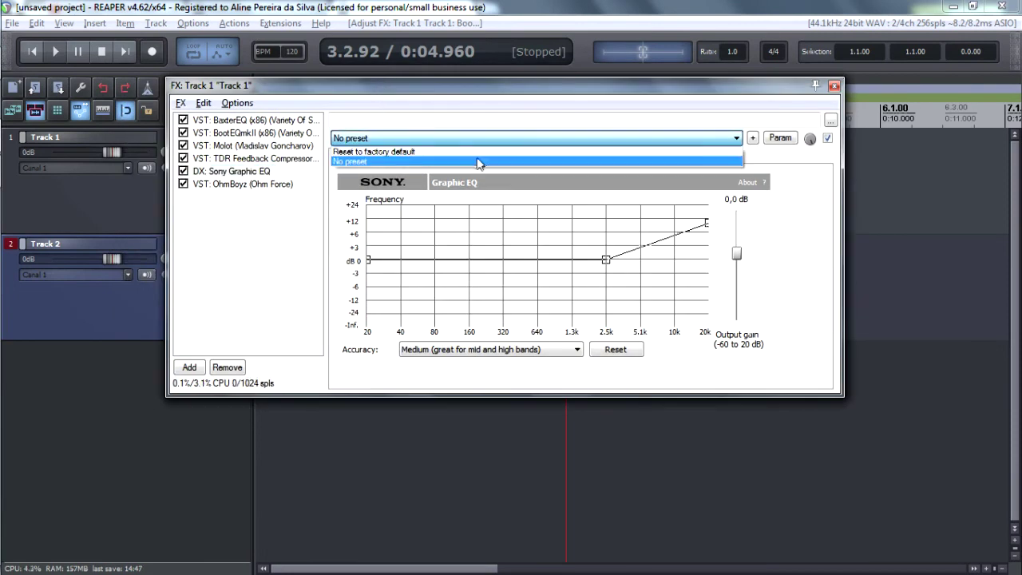
click(475, 163)
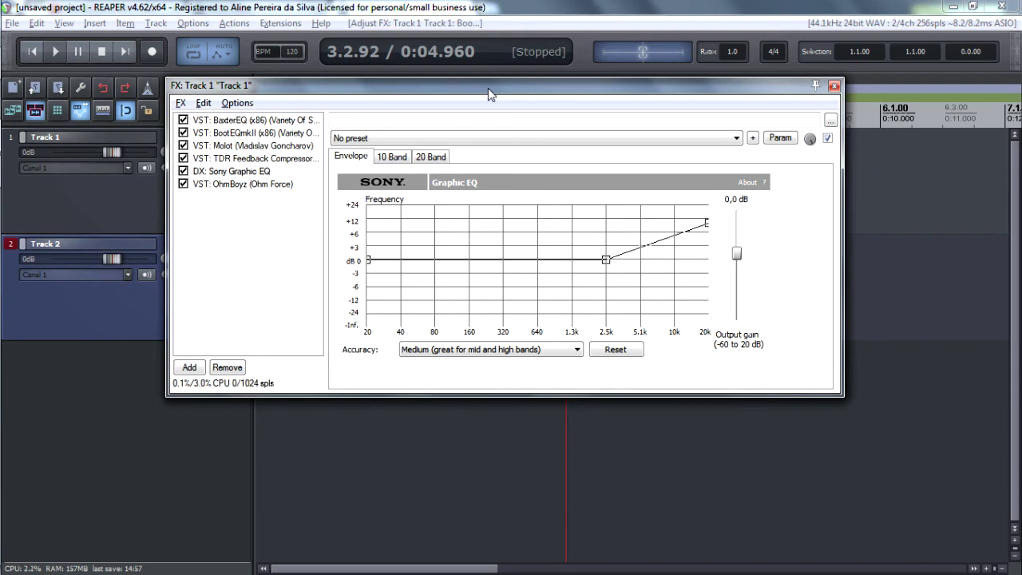
click(466, 140)
click(466, 141)
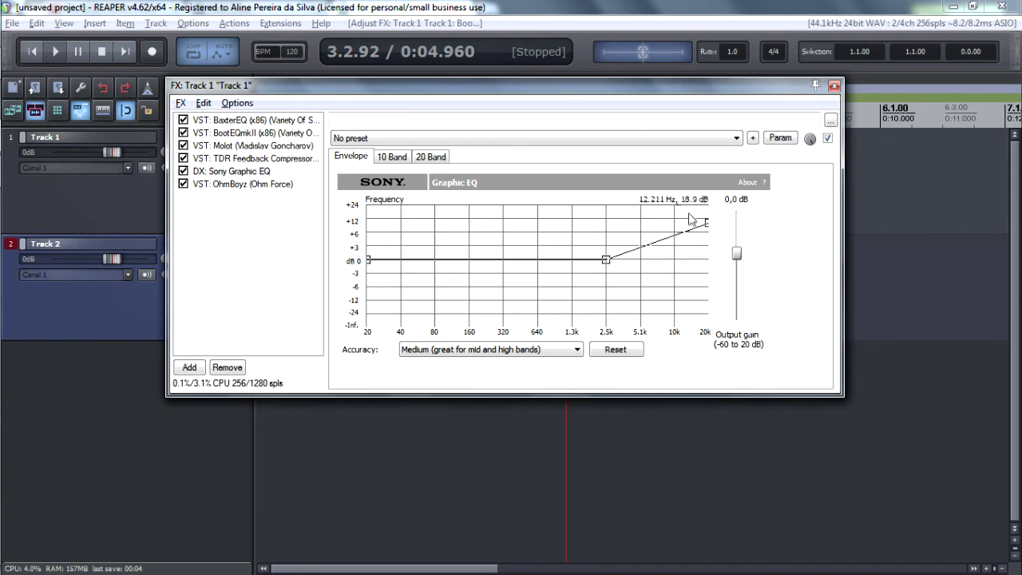
Apply the Sony Graphic EQ's own built-in preset "Boost high frequencies above 7 kHz by 6 dB"
right_click(771, 228)
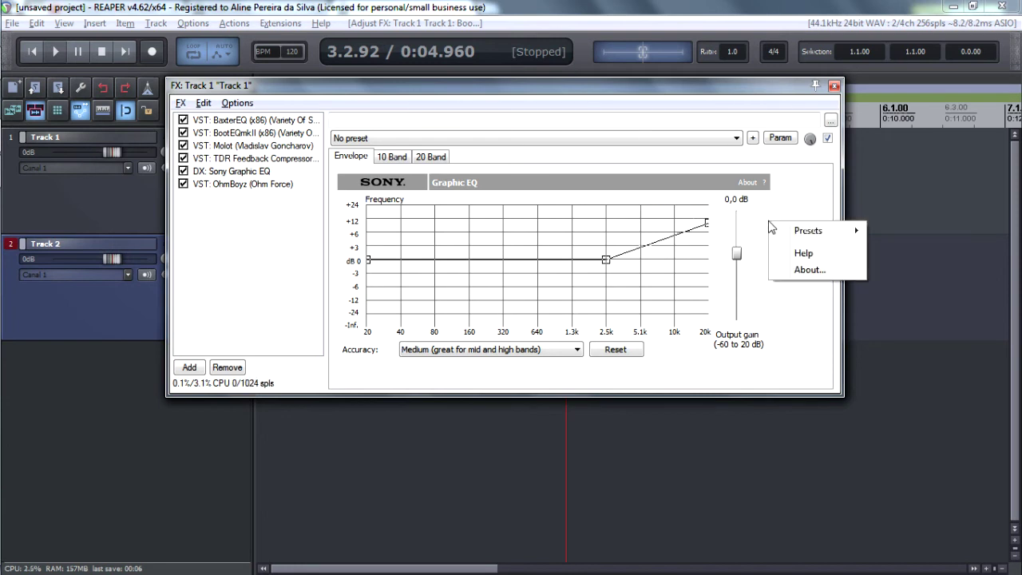
right_click(795, 200)
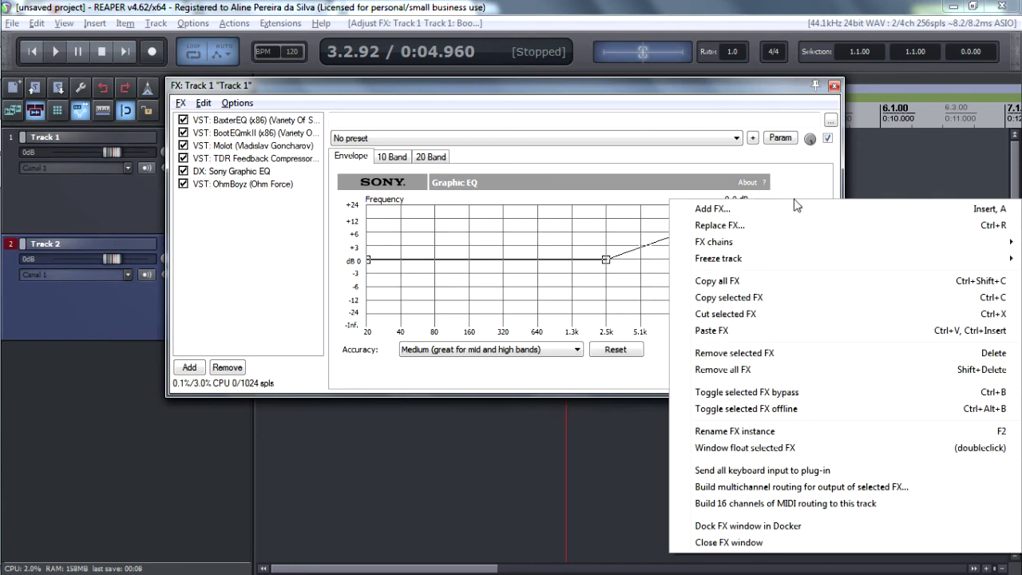
right_click(766, 239)
mouse_move(803, 247)
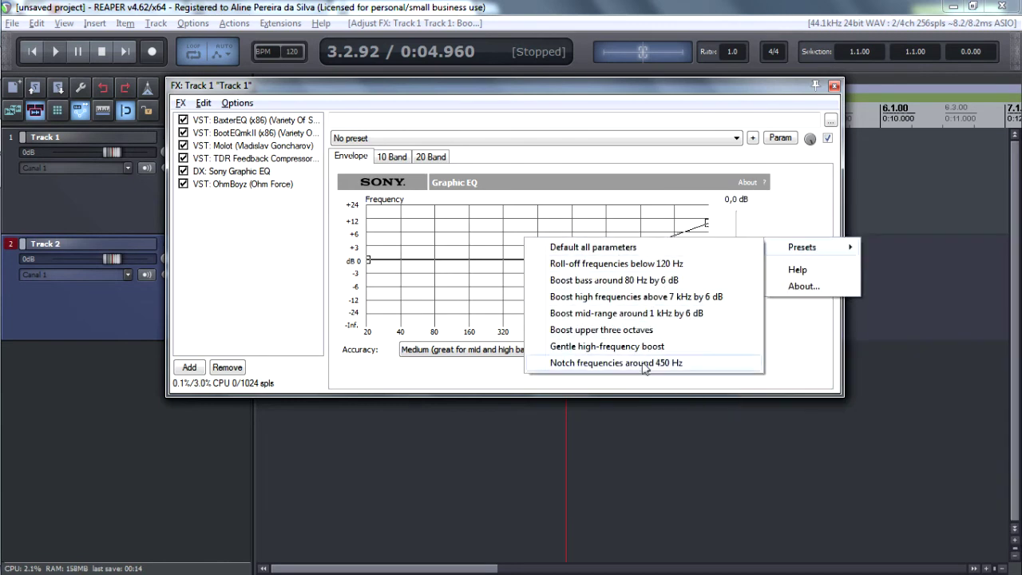
click(629, 300)
Check whether REAPER's preset list offers the Graphic EQ's built-in presets, without choosing an entry
click(487, 139)
click(460, 114)
click(434, 137)
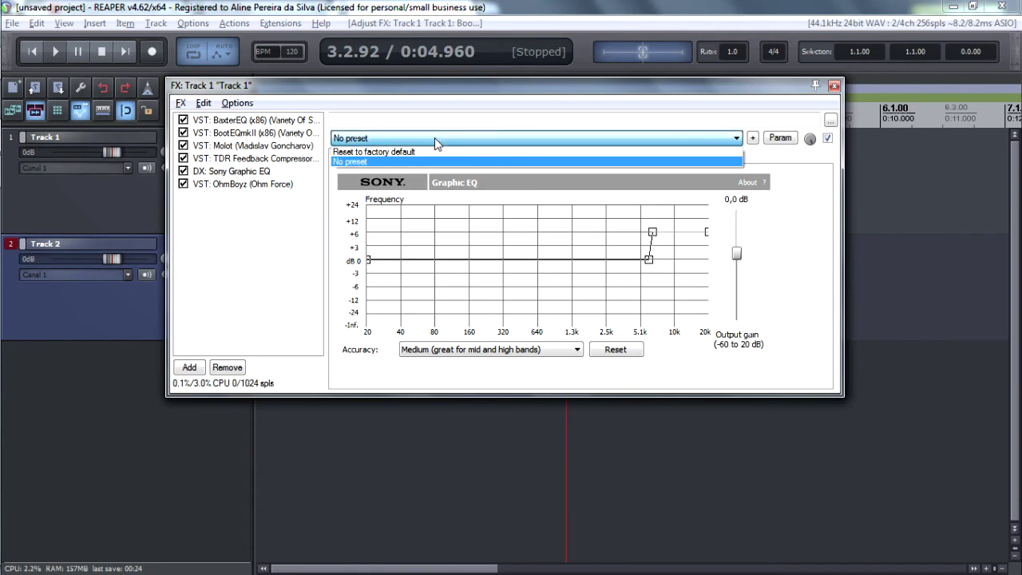
click(358, 424)
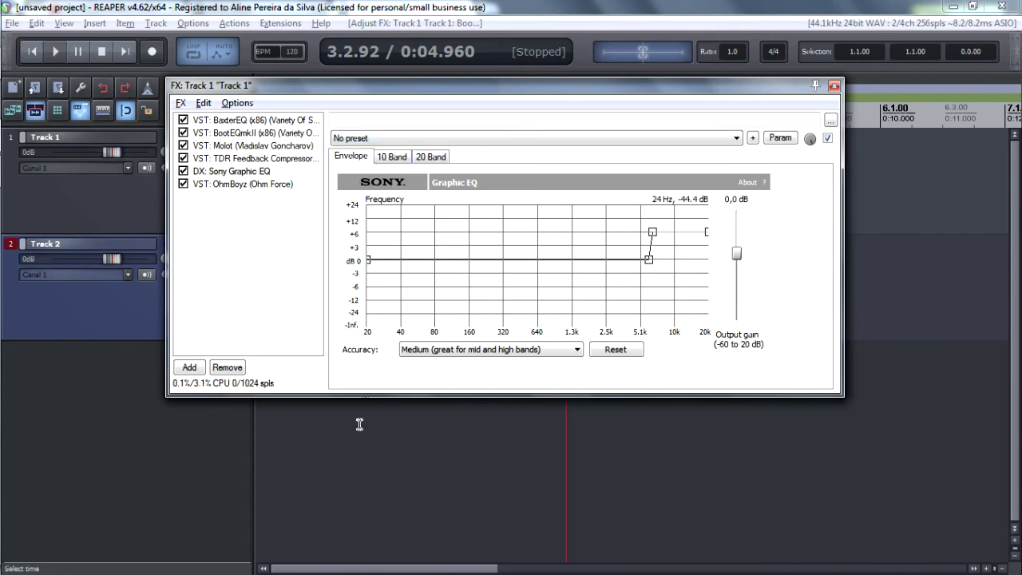
Apply the Sony Graphic EQ's built-in preset "Roll-off frequencies below 120 Hz"
right_click(378, 383)
mouse_move(399, 393)
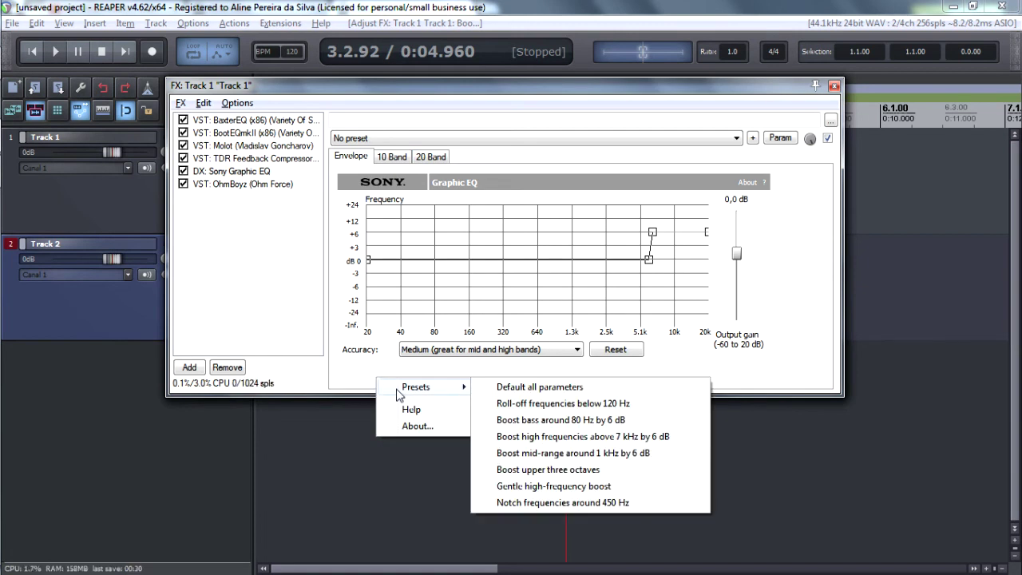
click(518, 403)
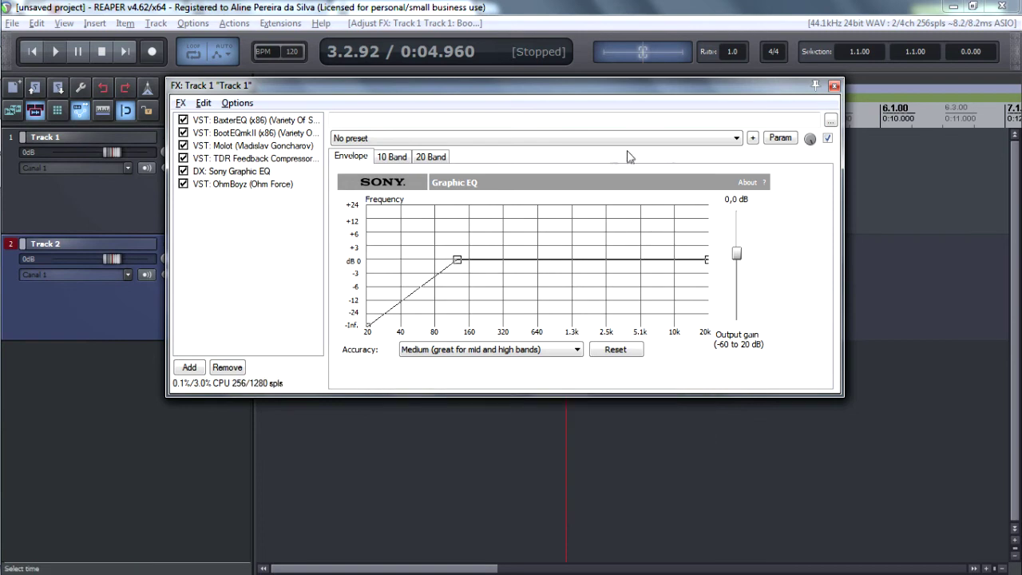
Save the Graphic EQ's current settings as the user preset "Eq 1" and select it from the REAPER preset list
click(752, 138)
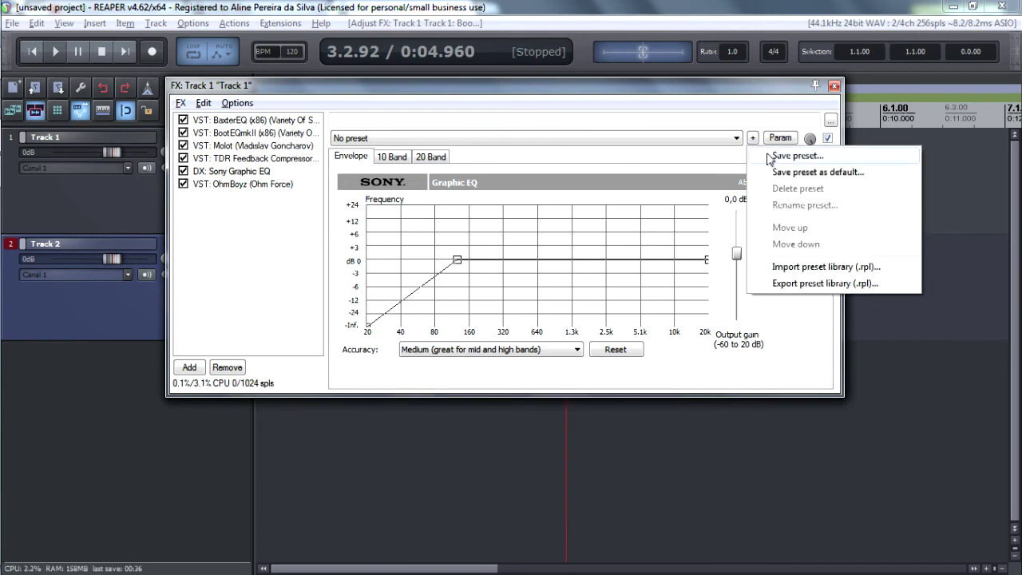
click(839, 157)
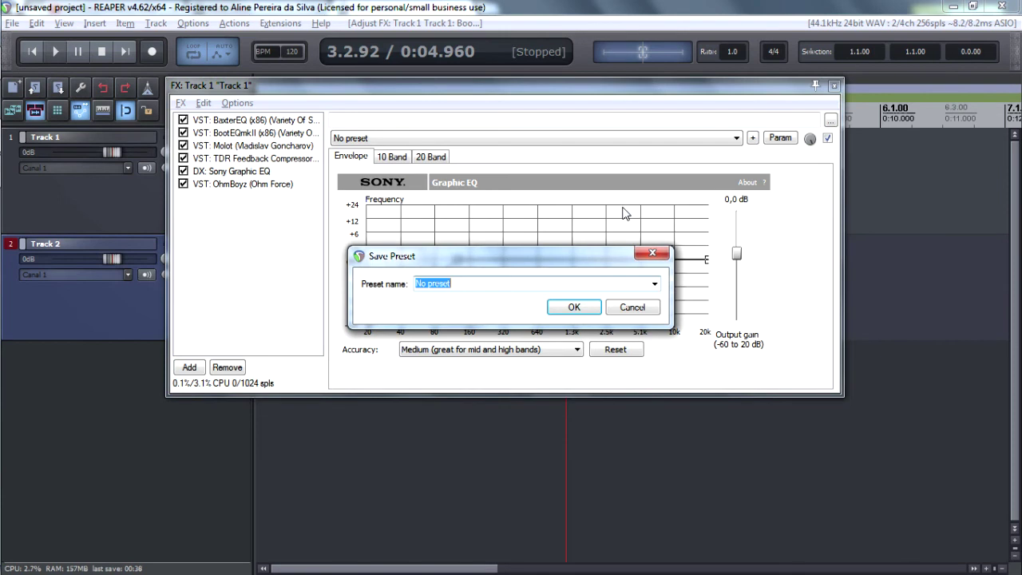
text(Eq 1)
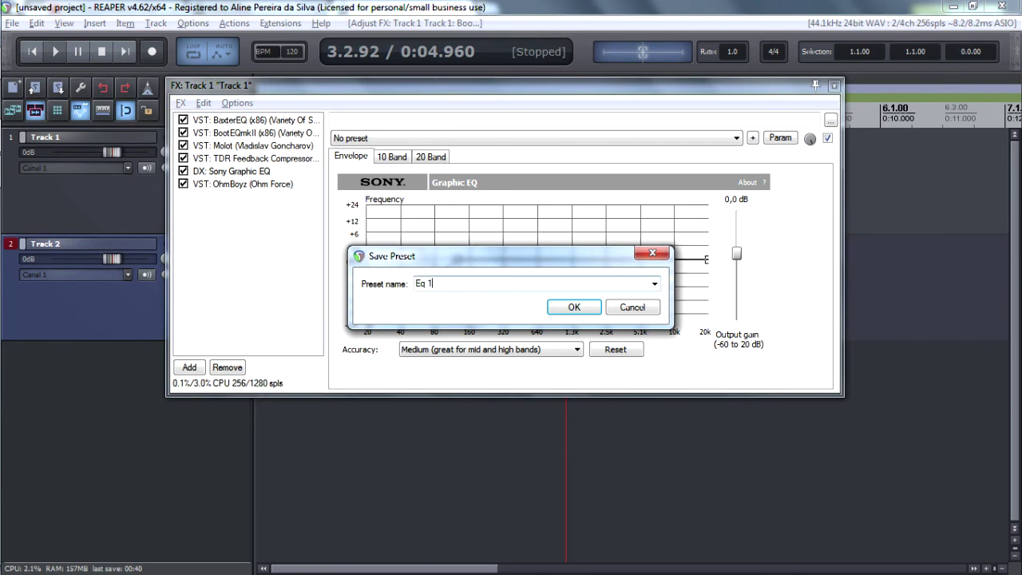
key(Return)
click(611, 140)
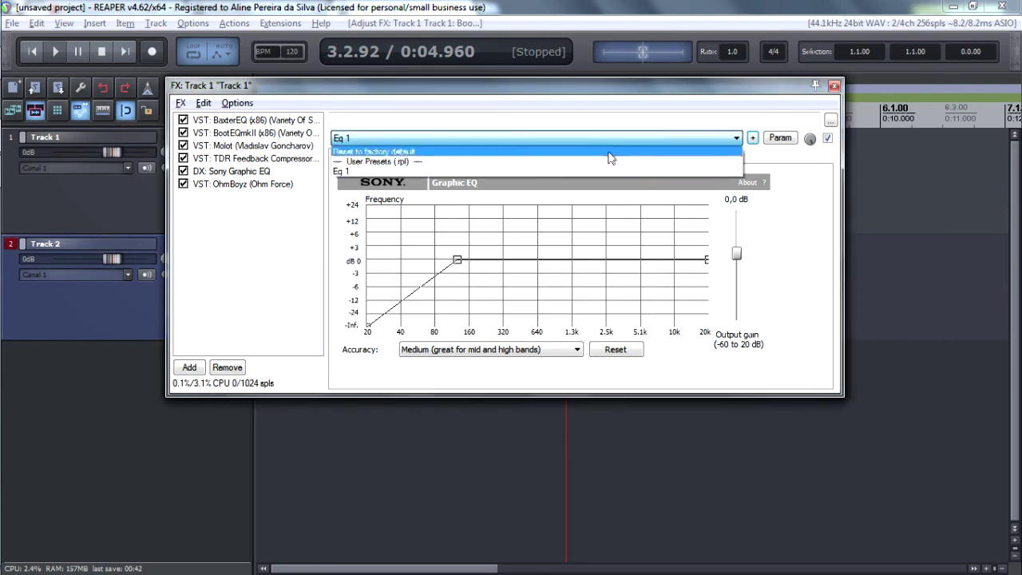
click(605, 170)
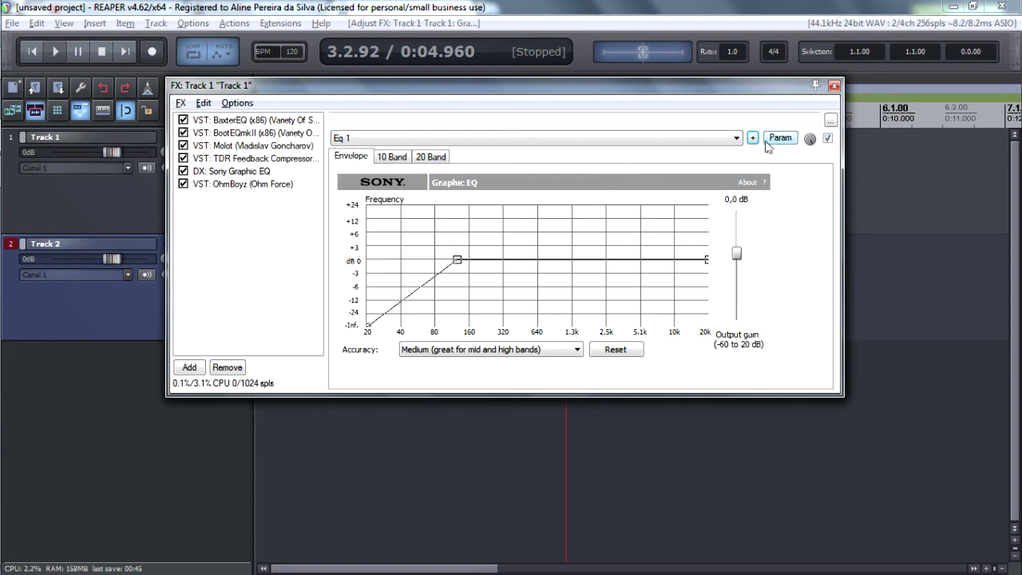
Look through the Graphic EQ's built-in presets again without applying one
right_click(569, 369)
mouse_move(591, 383)
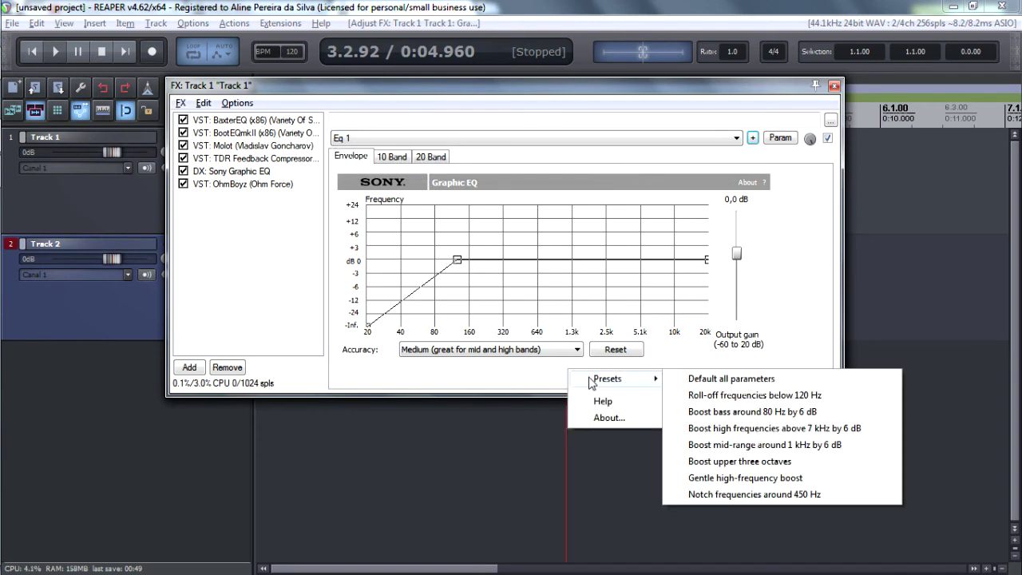
click(541, 369)
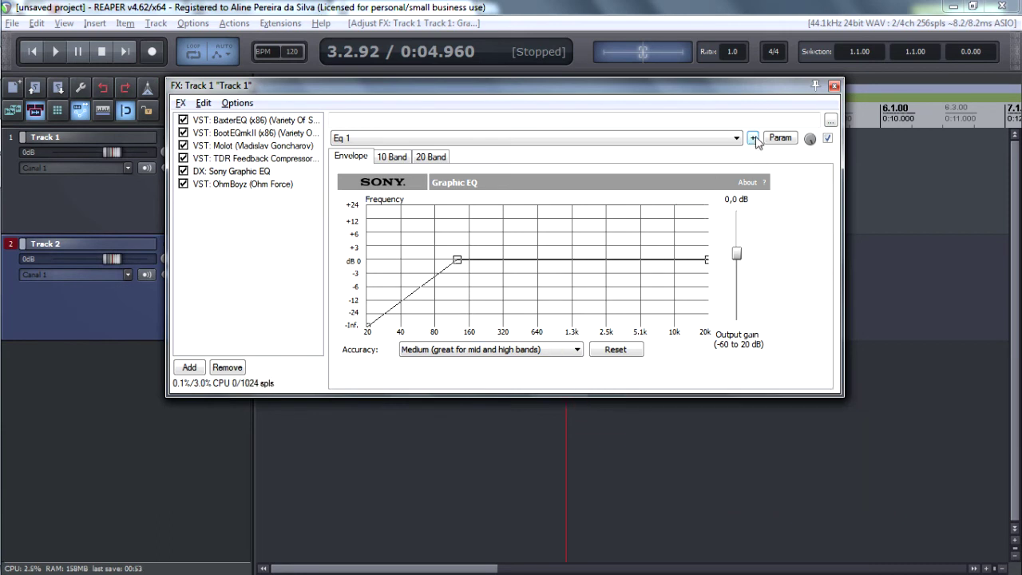
Save the Graphic EQ's current settings as a second user preset named "EQ 2"
click(752, 137)
click(791, 155)
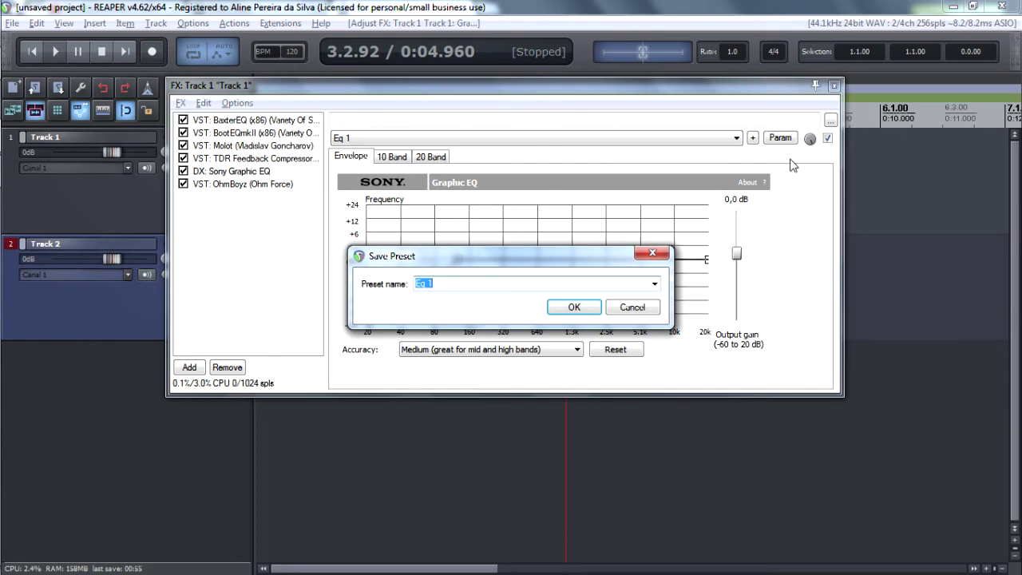
text(EQ 2)
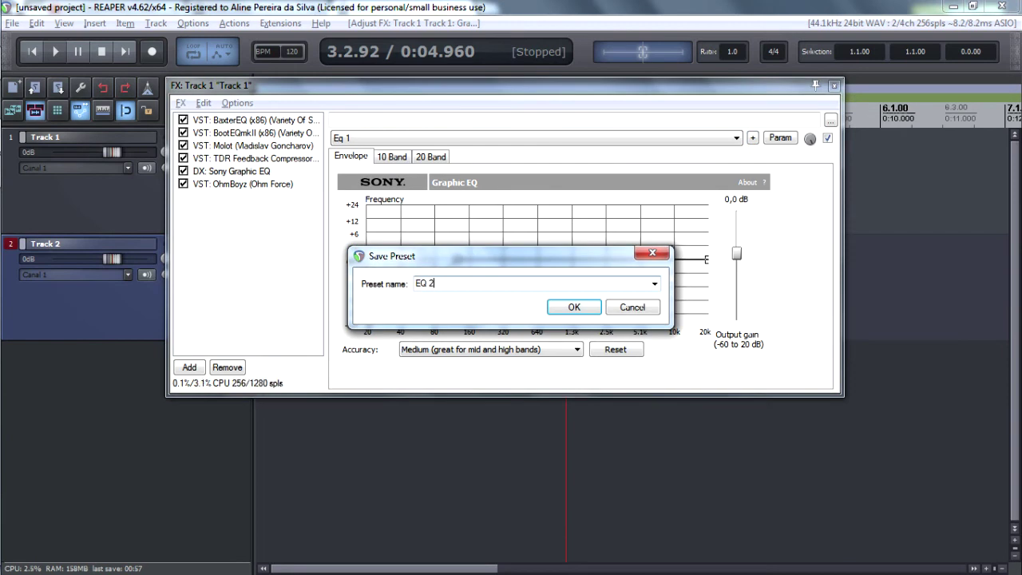
key(Return)
Review the saved user presets in the Graphic EQ's REAPER preset list, keeping EQ 2 loaded
click(675, 137)
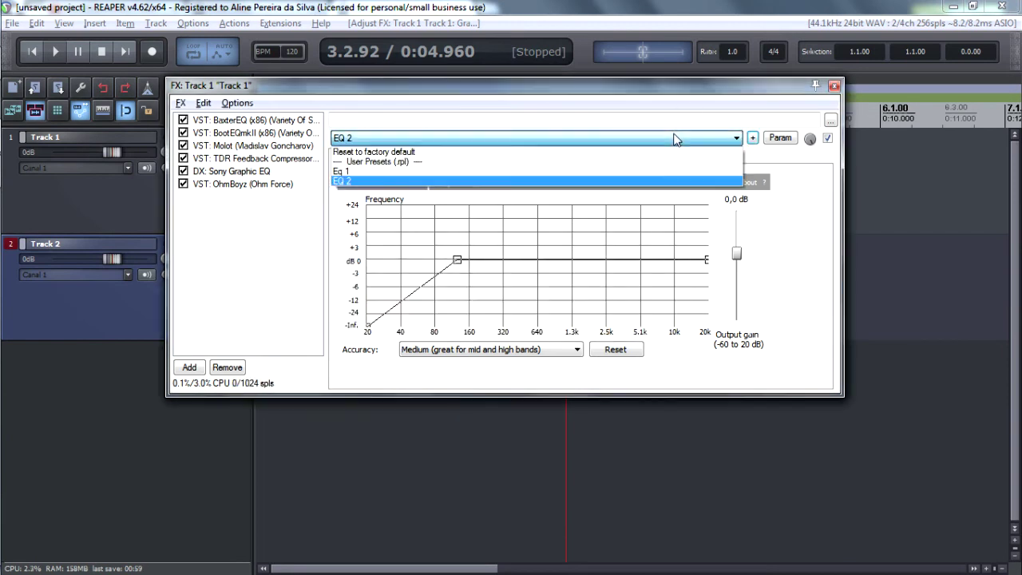
click(487, 386)
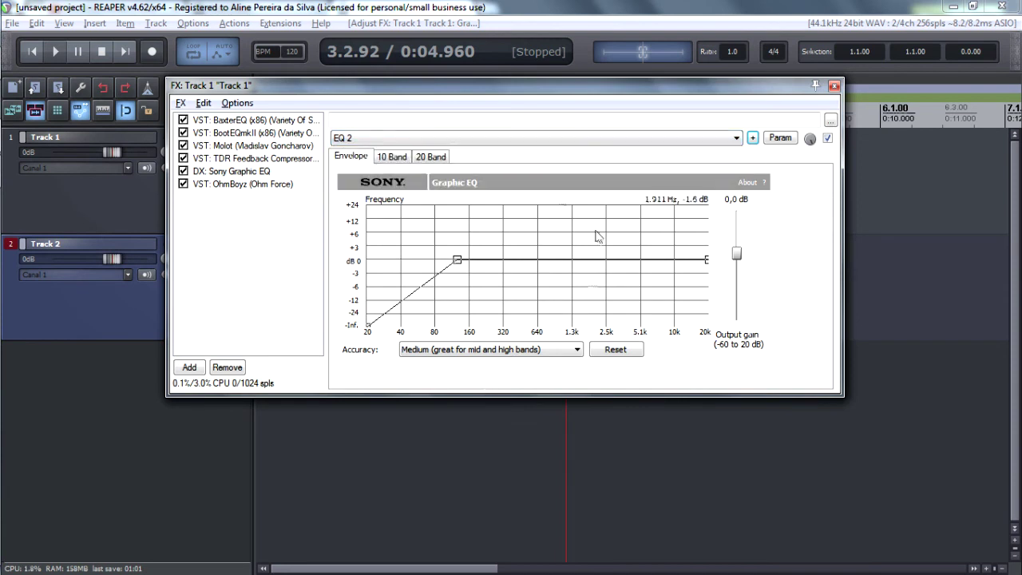
click(493, 142)
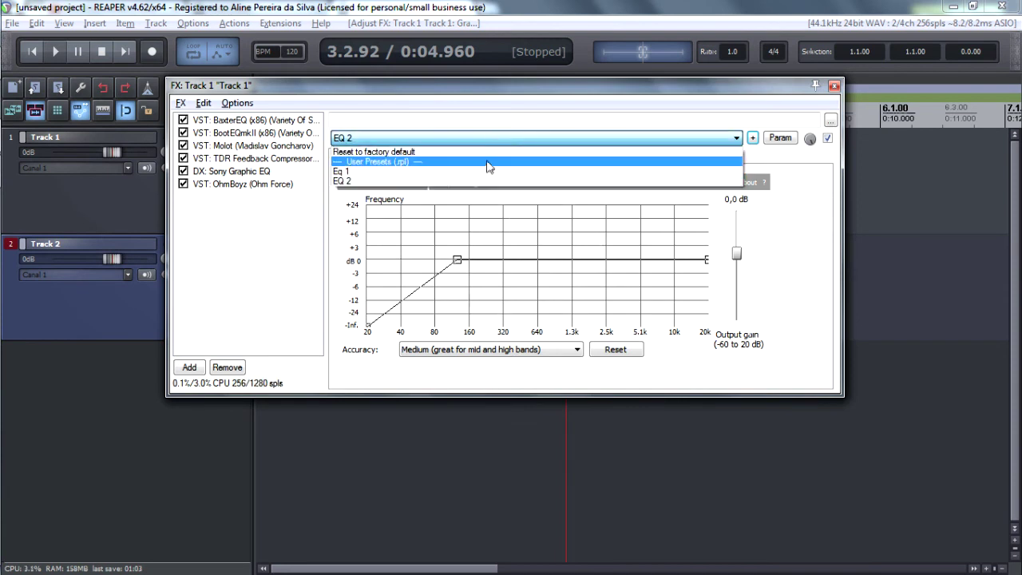
key(Up)
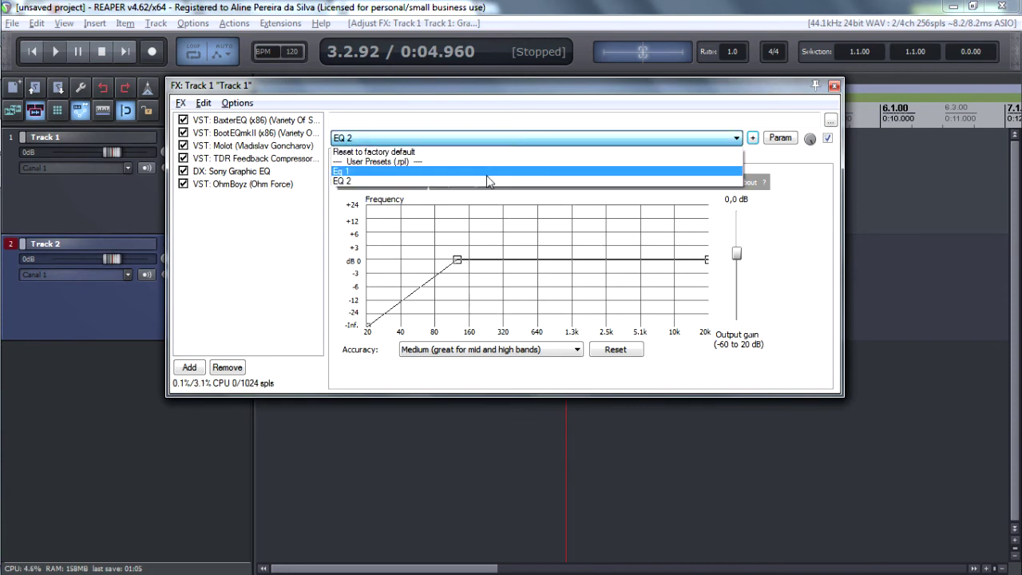
click(501, 383)
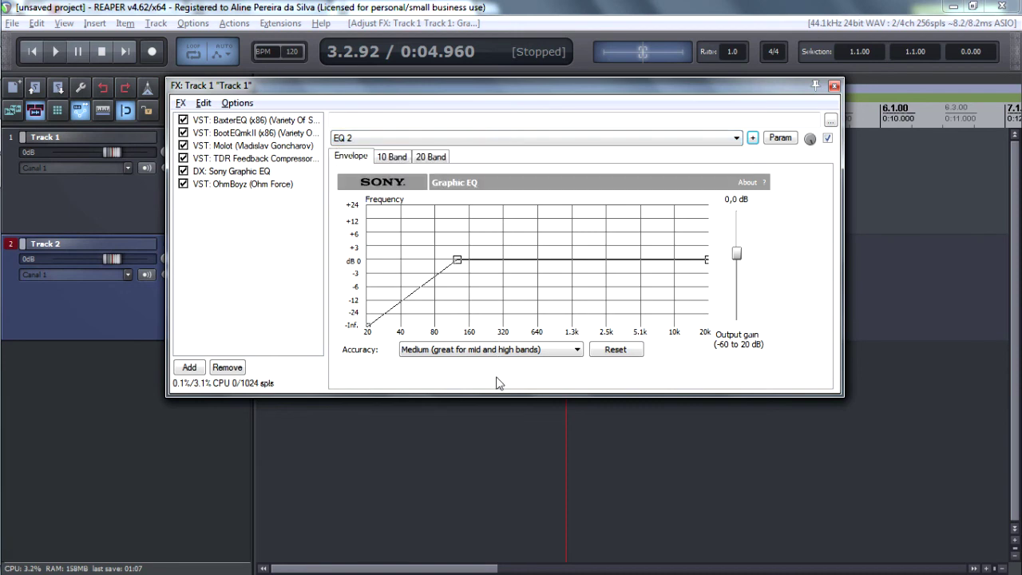
Show the OhmBoyz delay plug-in in Track 1's FX chain and reposition the FX window
click(219, 173)
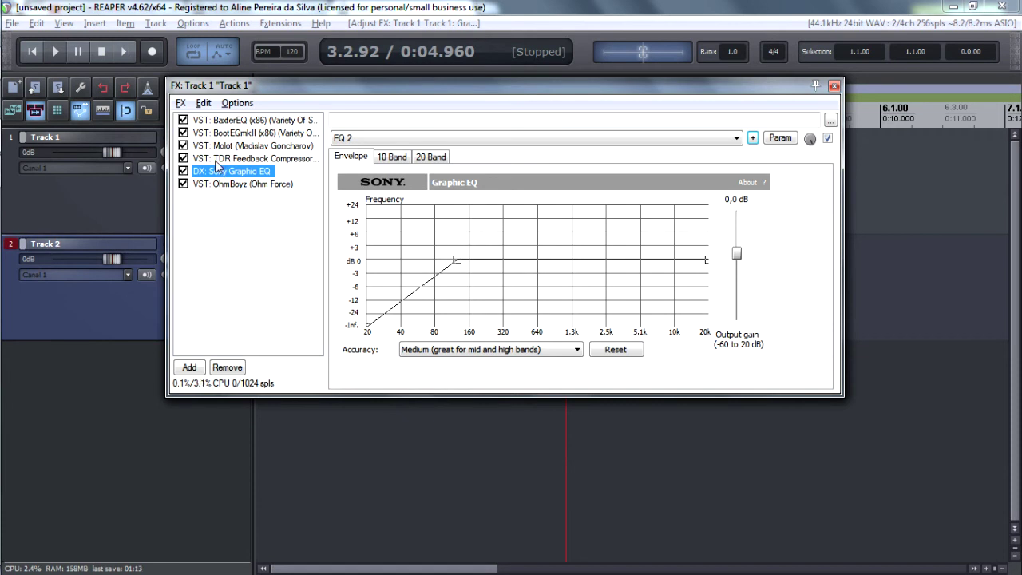
click(219, 184)
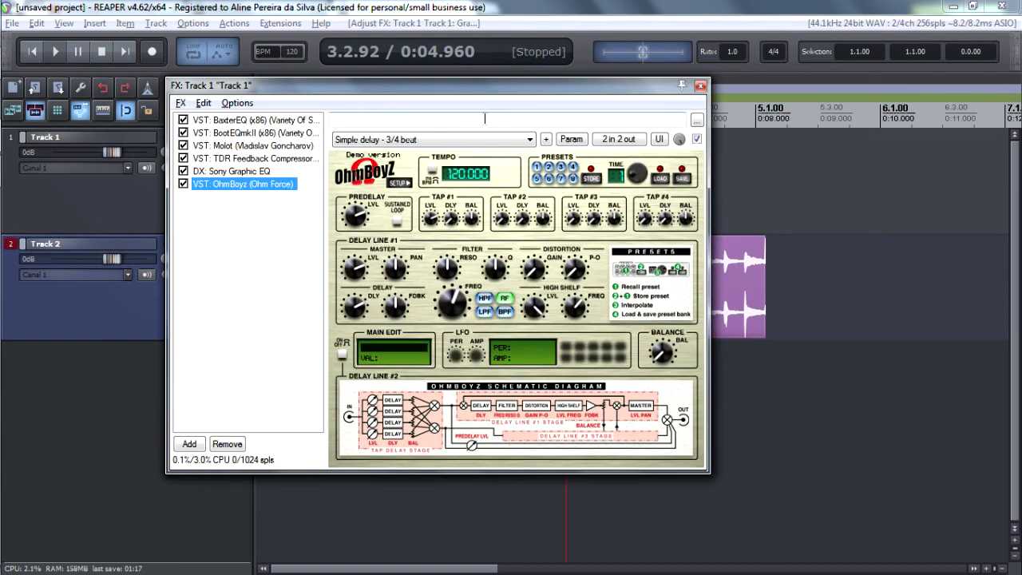
drag(449, 80, 481, 84)
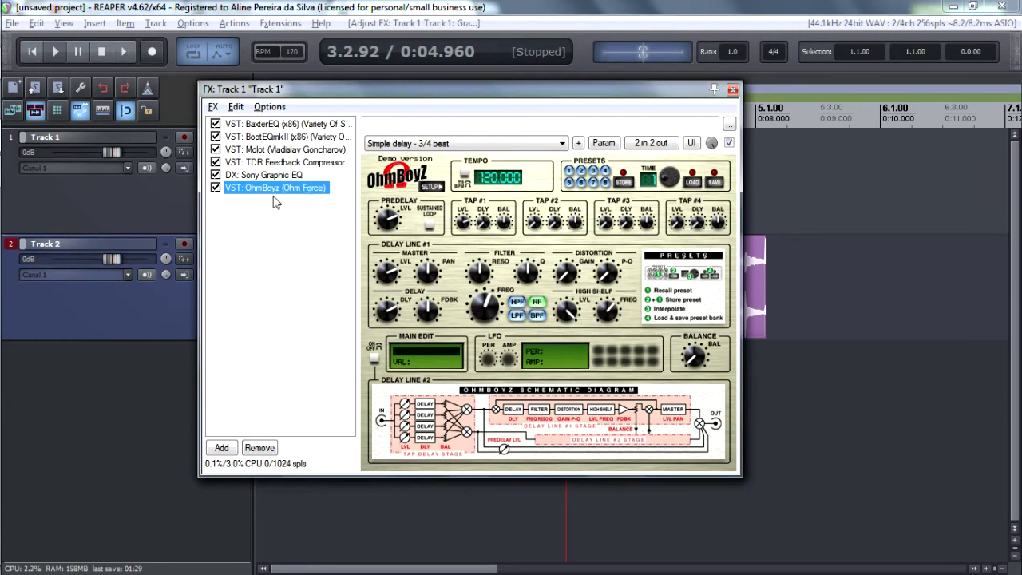
Switch to the Chrome browser to view the OhmBoyz product page on the Ohm Force website, and return to REAPER
click(24, 64)
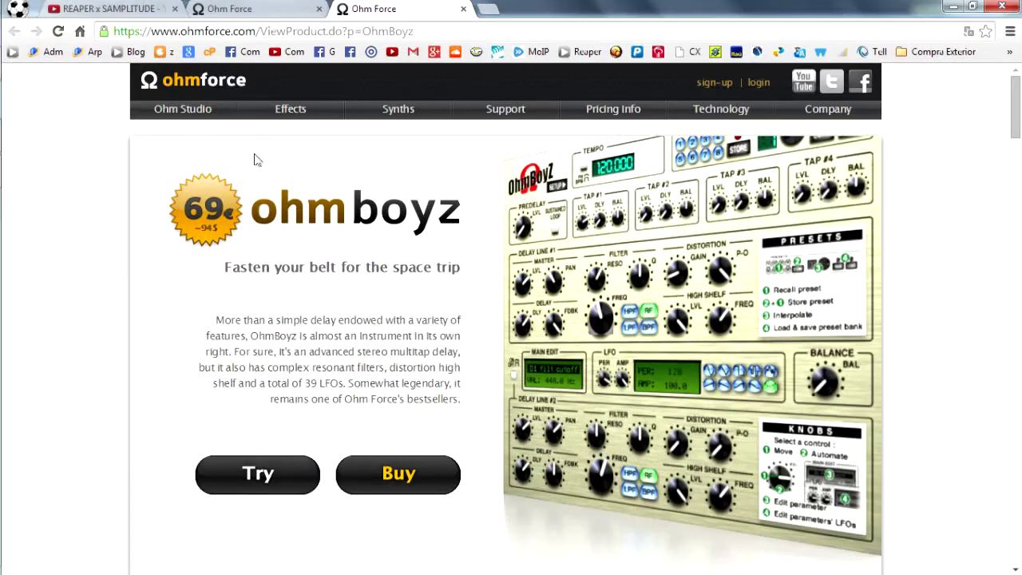
scroll(388, 235, down, 2)
scroll(386, 237, up, 2)
click(22, 136)
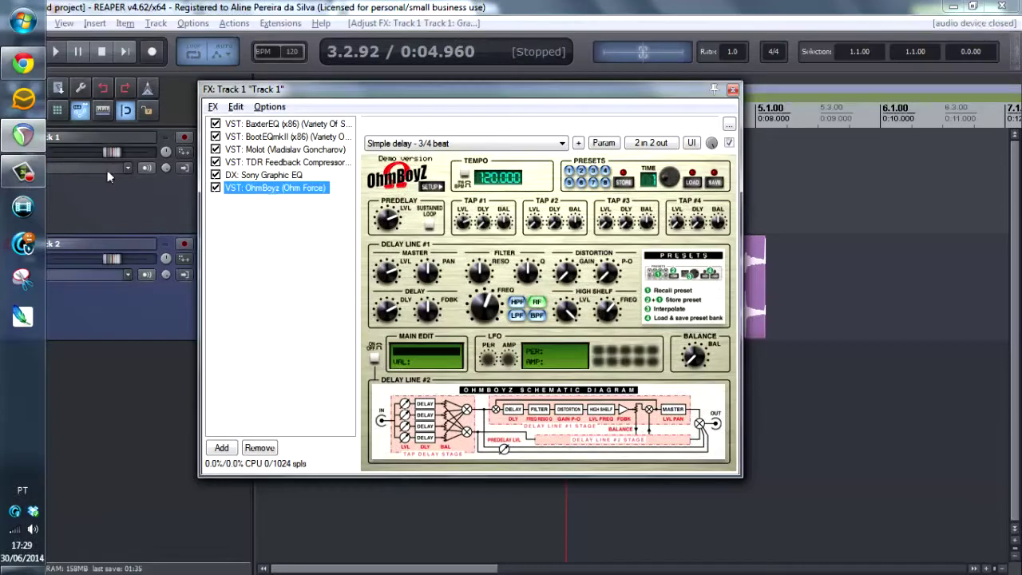
Look through the OhmBoyz plug-in's list of presets, keeping "Simple delay - 3/4 beat"
click(482, 144)
scroll(471, 230, down, 1)
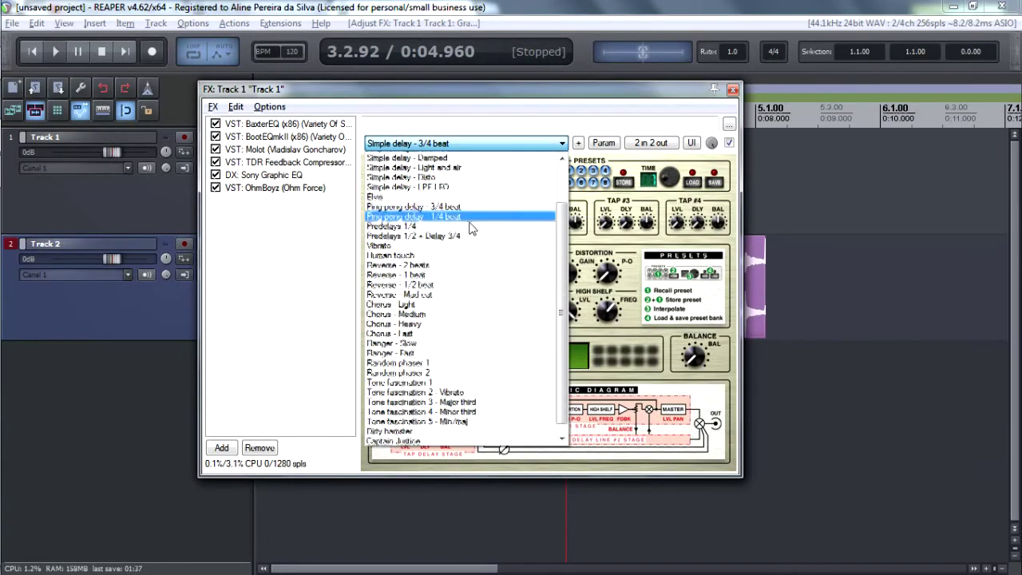
scroll(472, 229, up, 2)
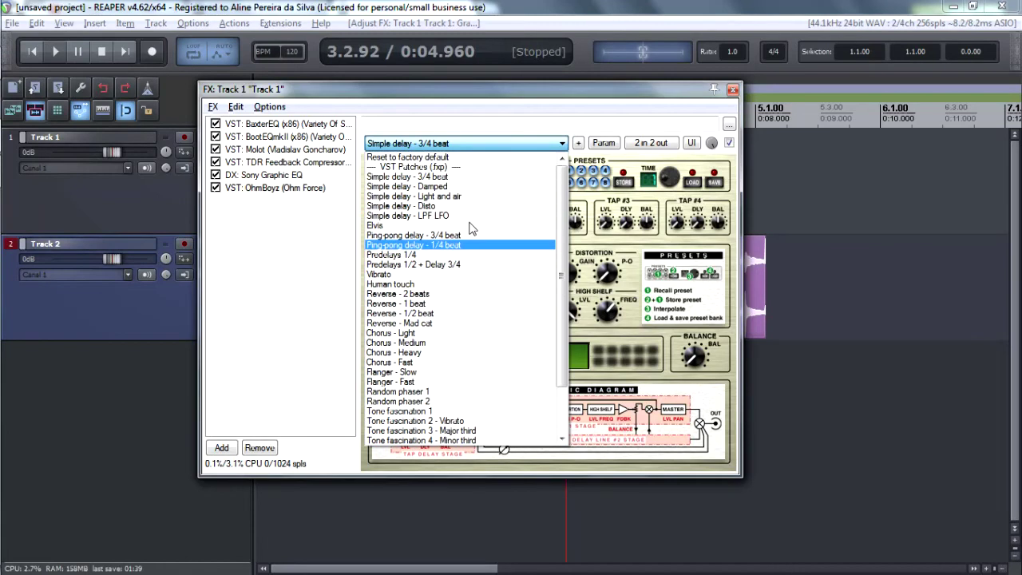
click(519, 101)
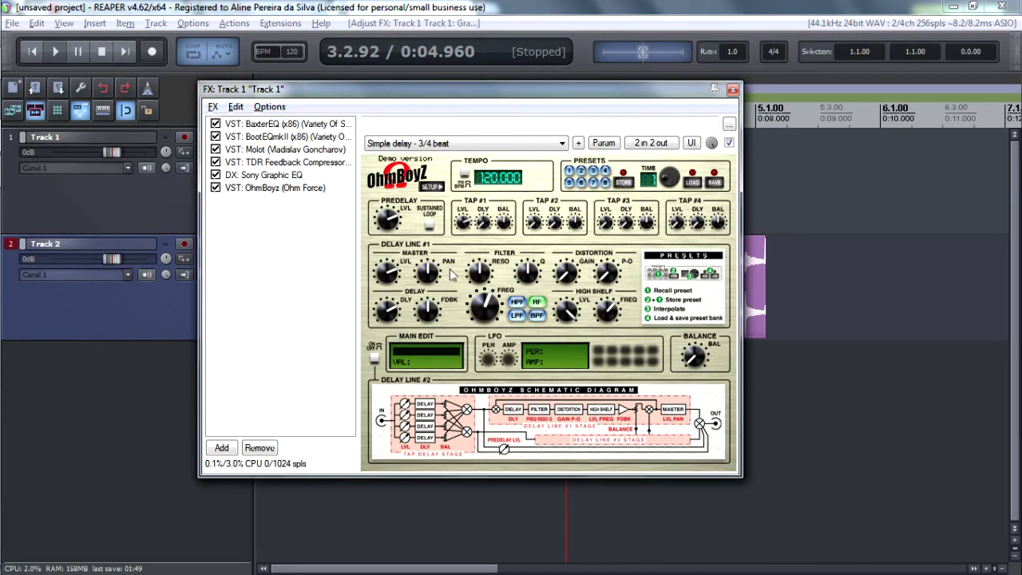
Show the Sony Graphic EQ's own context menu in Track 1's FX chain, dismiss it, and return to the OhmBoyz plug-in
click(296, 175)
right_click(444, 378)
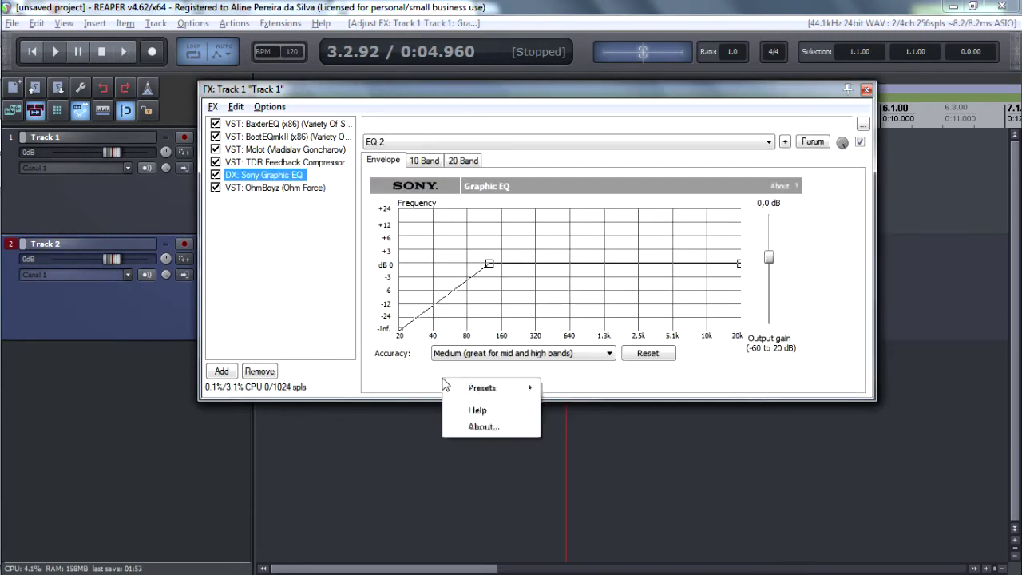
mouse_move(457, 388)
click(421, 389)
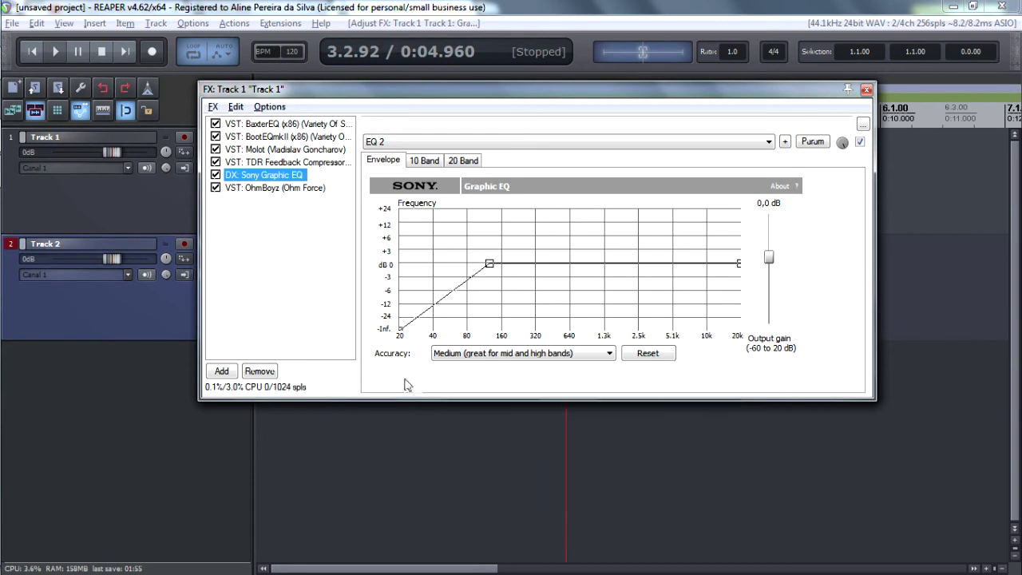
click(267, 187)
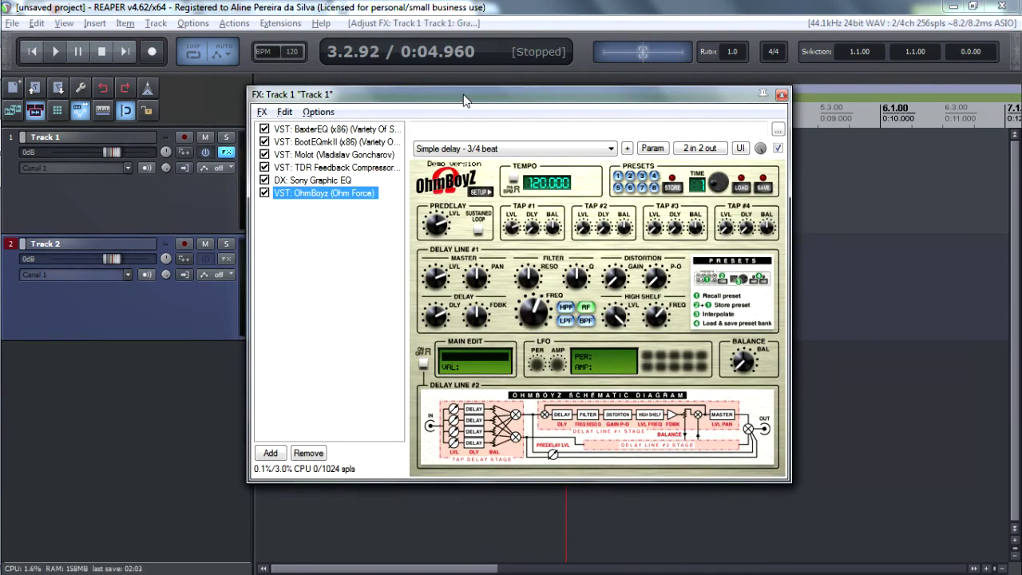
Browse the unfiltered list of JS plug-ins available to add to Track 1
key(Insert)
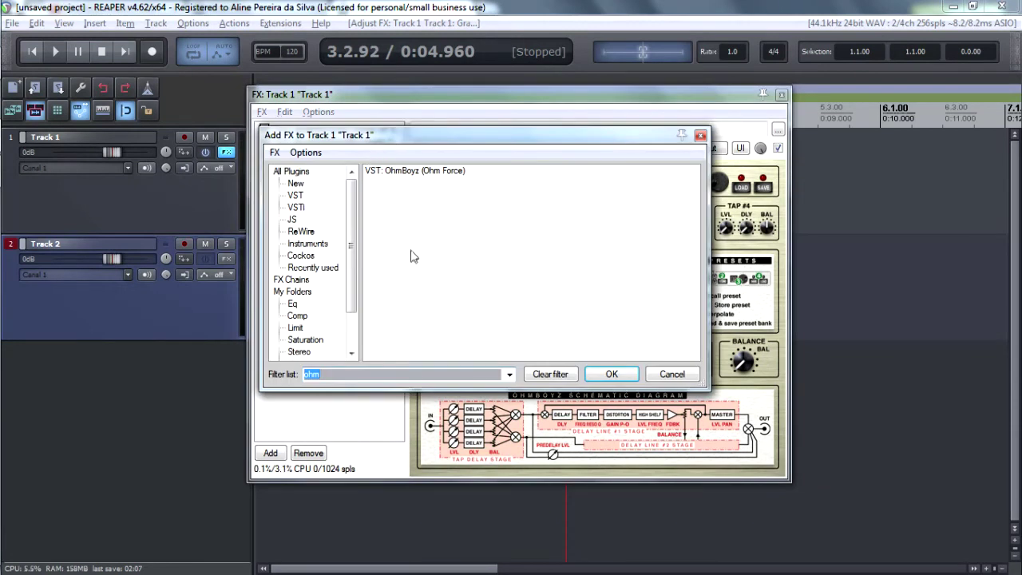
click(293, 219)
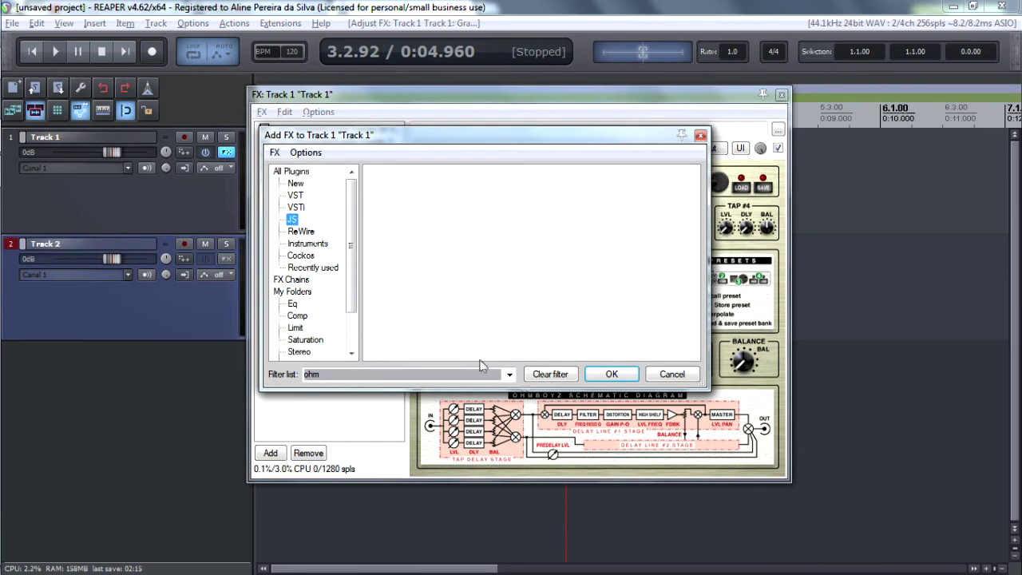
click(541, 374)
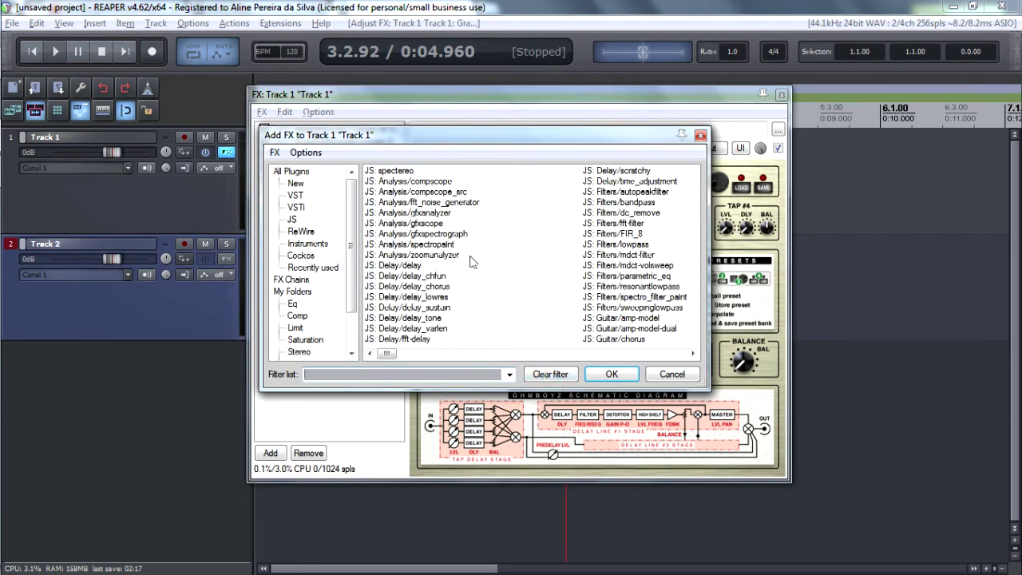
click(418, 182)
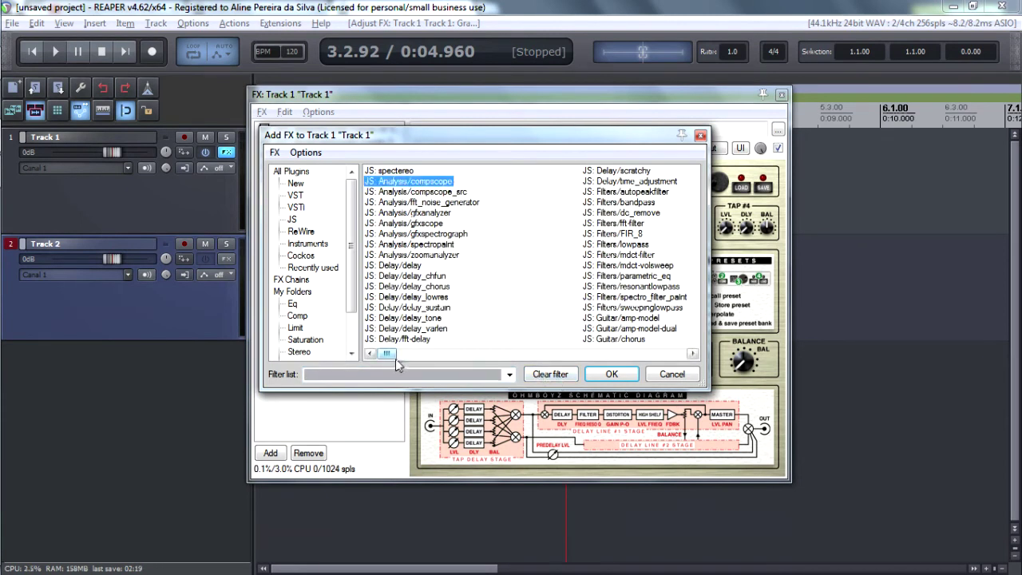
mouse_move(389, 359)
mouse_down()
mouse_move(642, 354)
mouse_move(384, 353)
mouse_up()
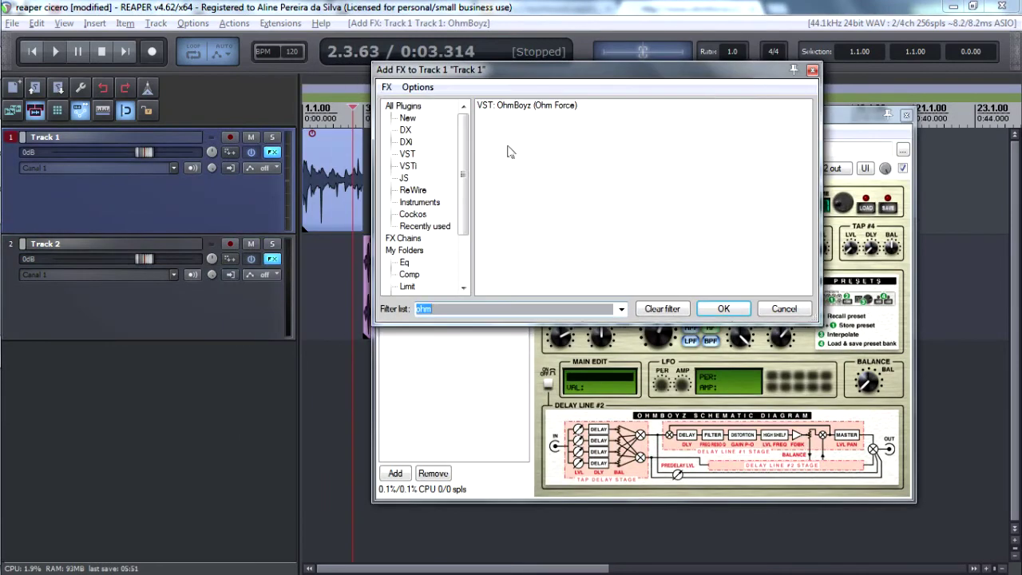
Add the Cockos plug-ins ReaComp, ReaEQ and ReaXcomp to Track 1's FX chain
click(415, 214)
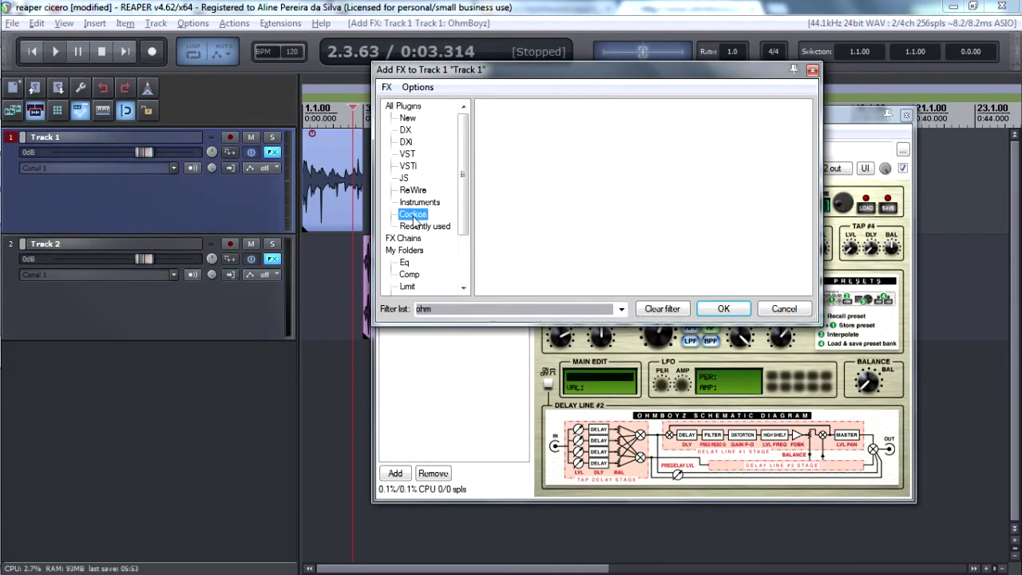
click(662, 311)
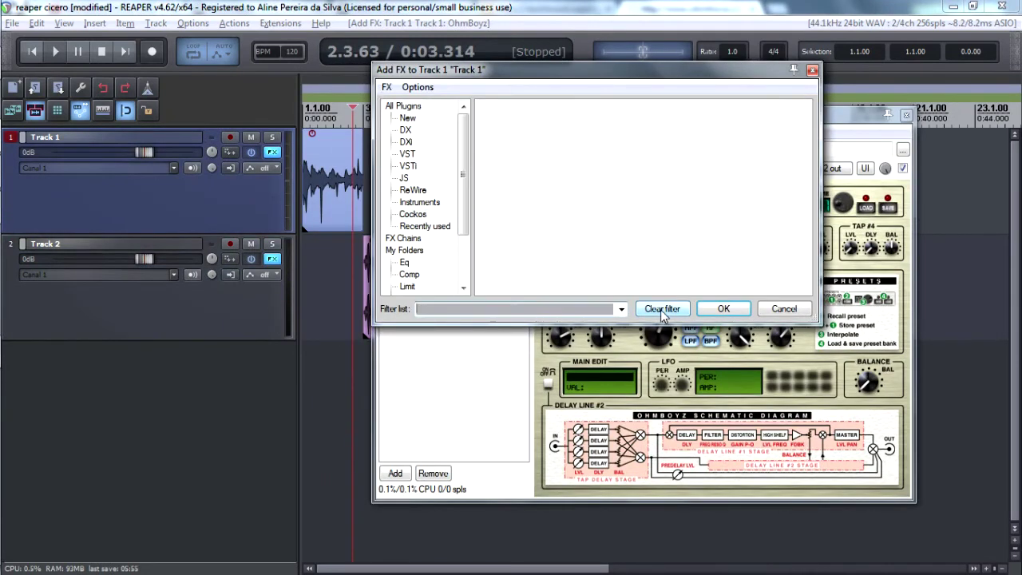
click(534, 137)
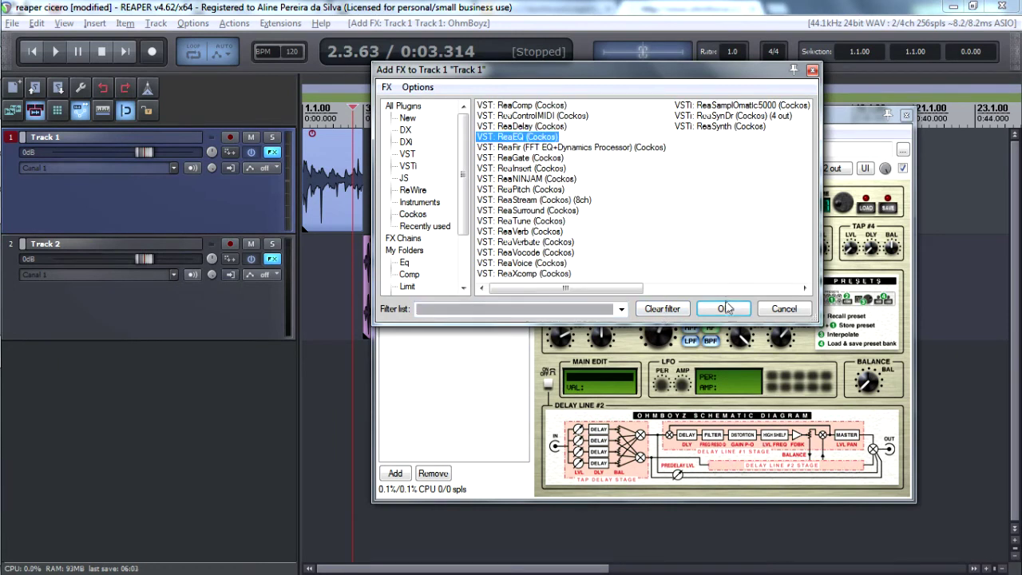
click(524, 109)
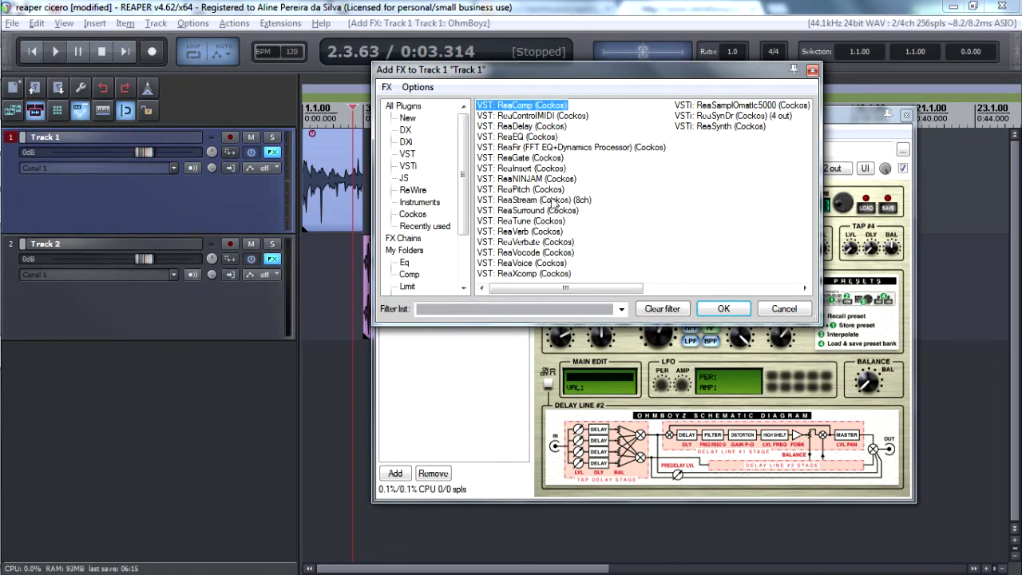
click(520, 274)
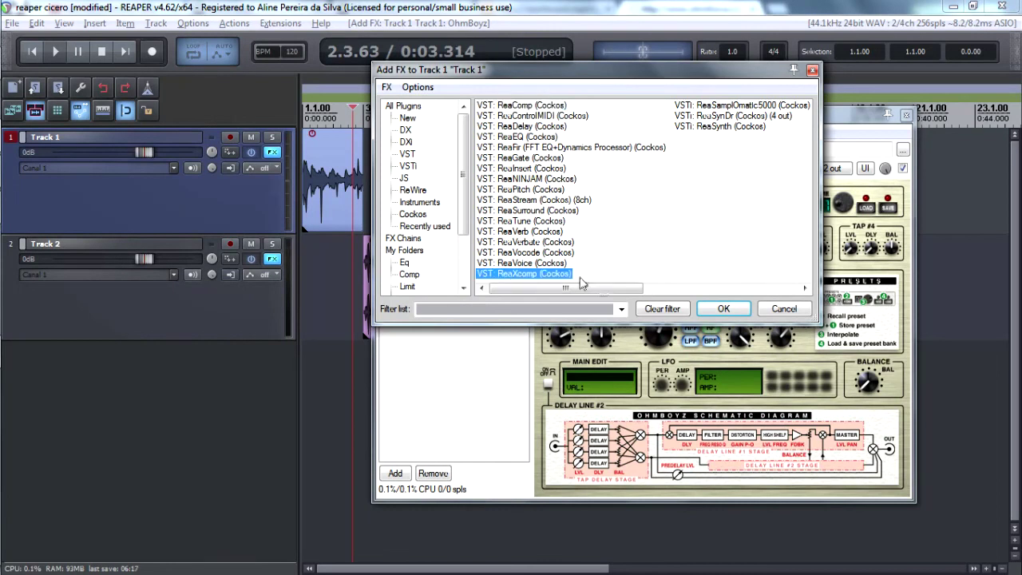
click(727, 310)
click(663, 169)
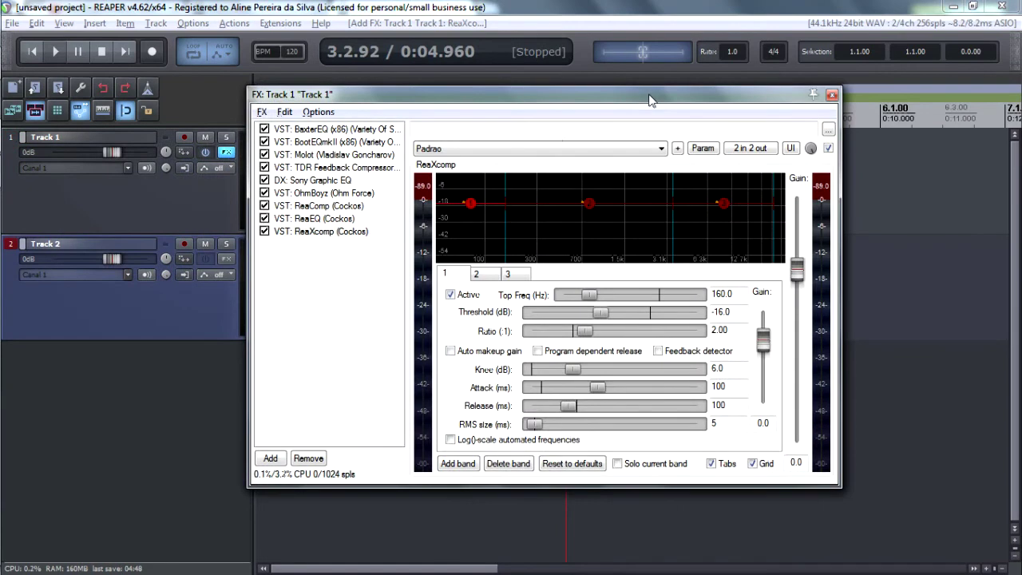
Enlarge Track 1's plug-in browser and look through the custom Eq, Comp and Limit folders
click(269, 461)
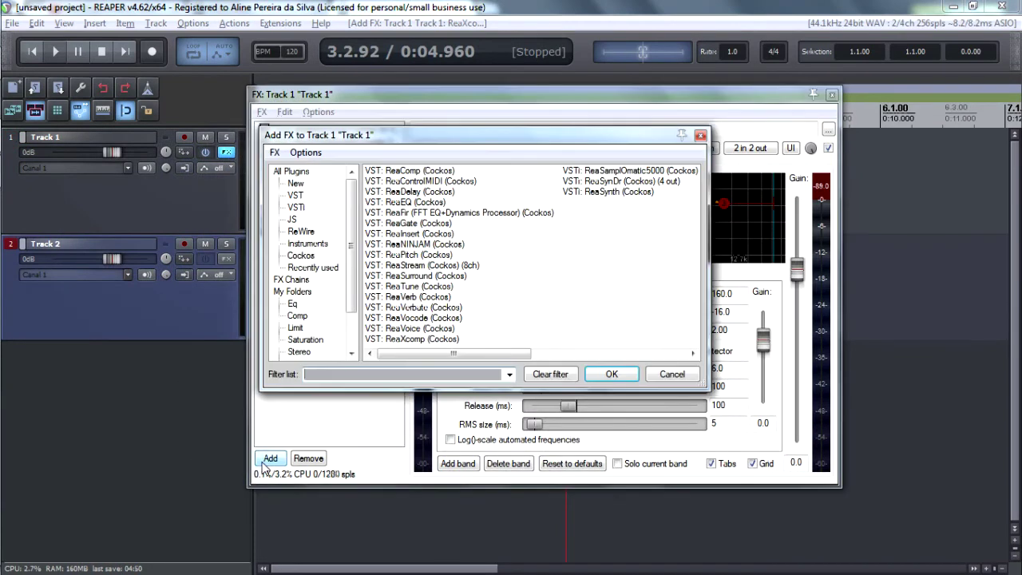
drag(702, 386, 737, 434)
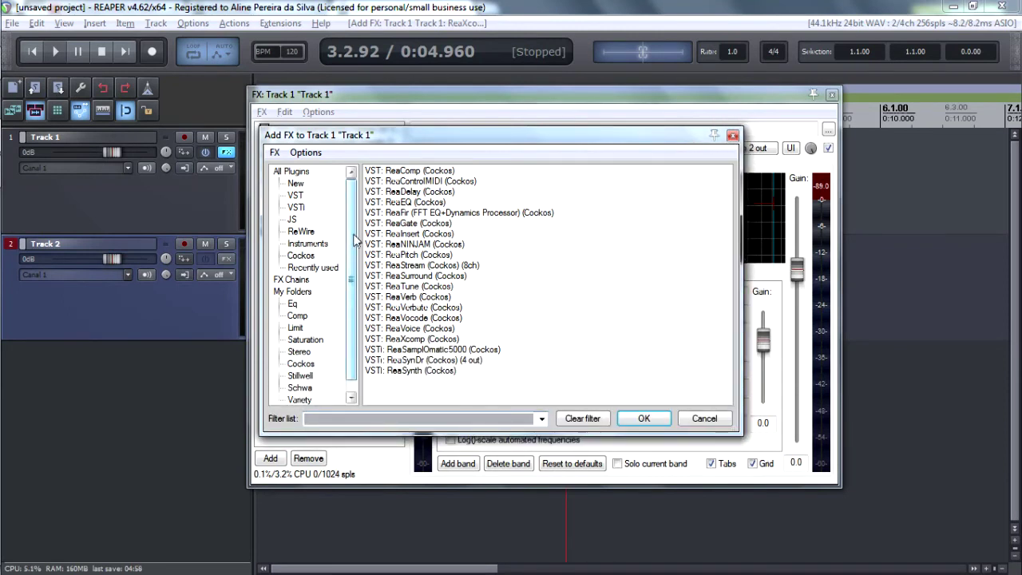
drag(355, 240, 357, 257)
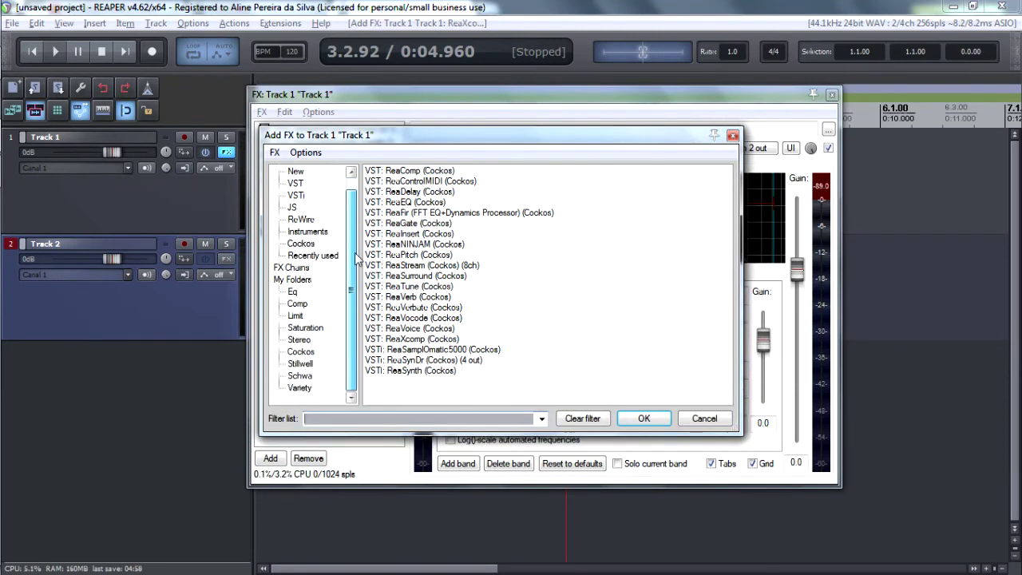
click(294, 292)
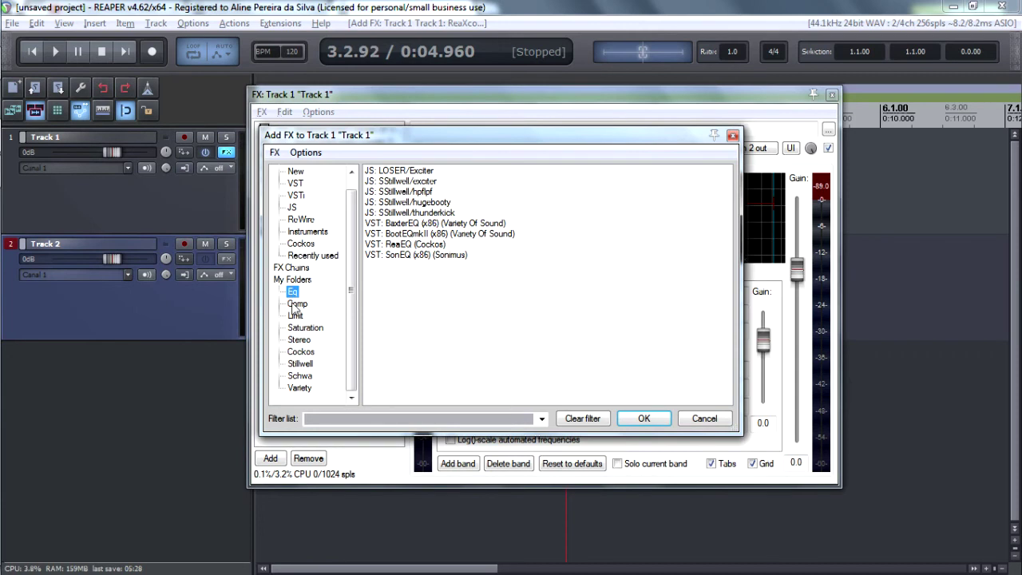
click(294, 306)
click(295, 315)
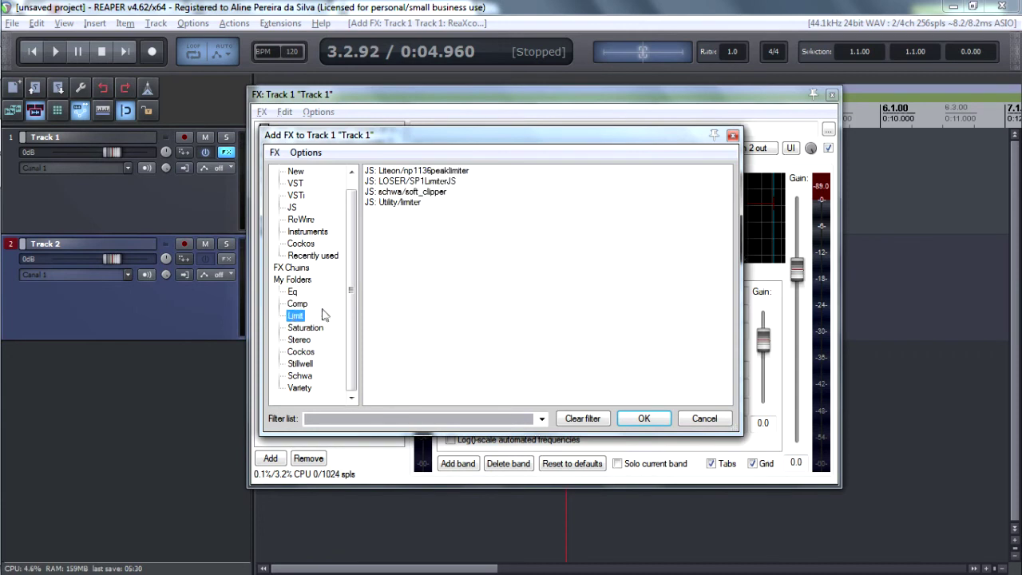
click(296, 305)
click(293, 292)
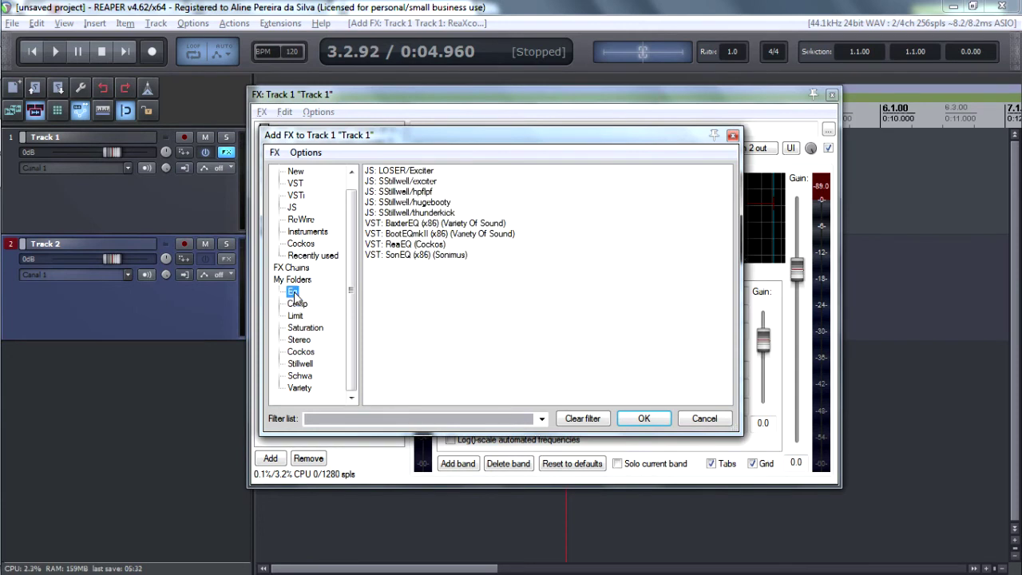
click(296, 304)
click(293, 292)
click(297, 305)
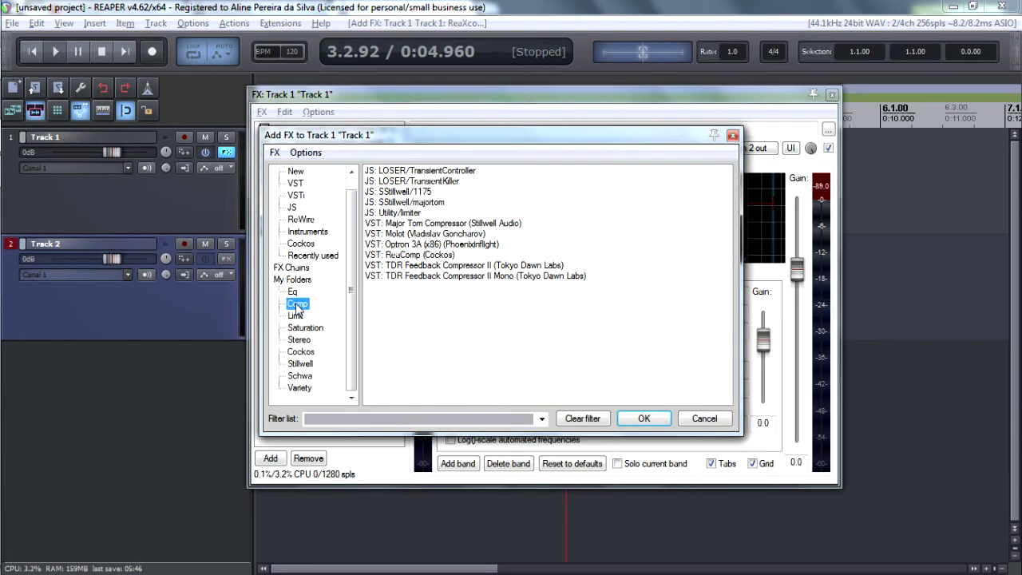
Show the prompt for creating a custom plug-in folder without creating one, and close Track 1's FX windows
right_click(316, 389)
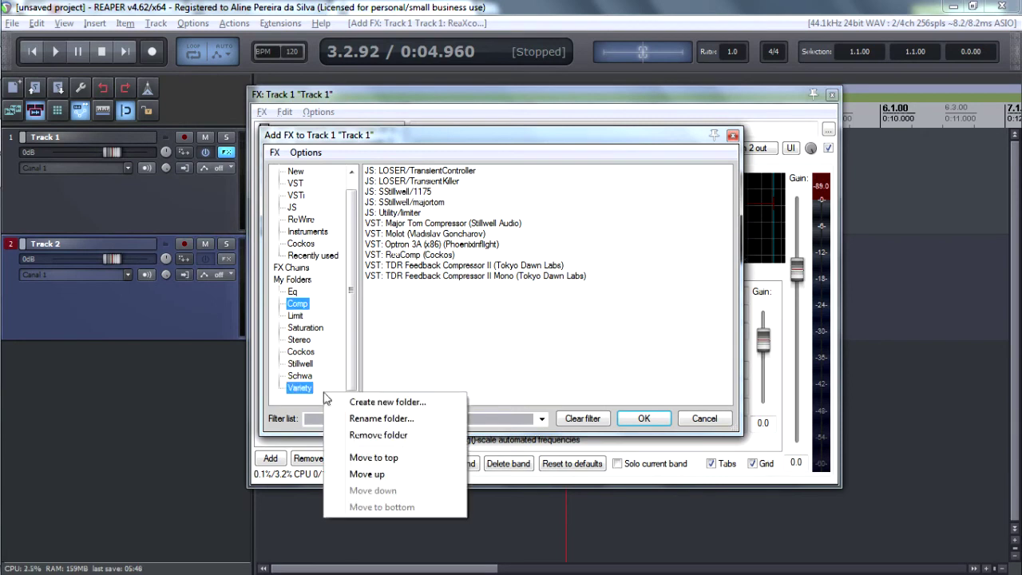
click(389, 401)
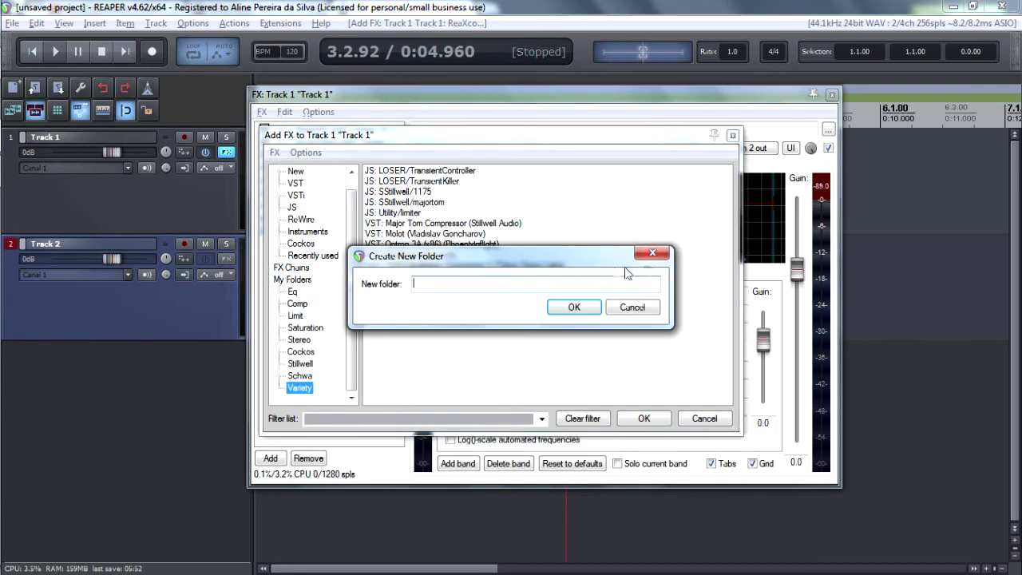
click(652, 253)
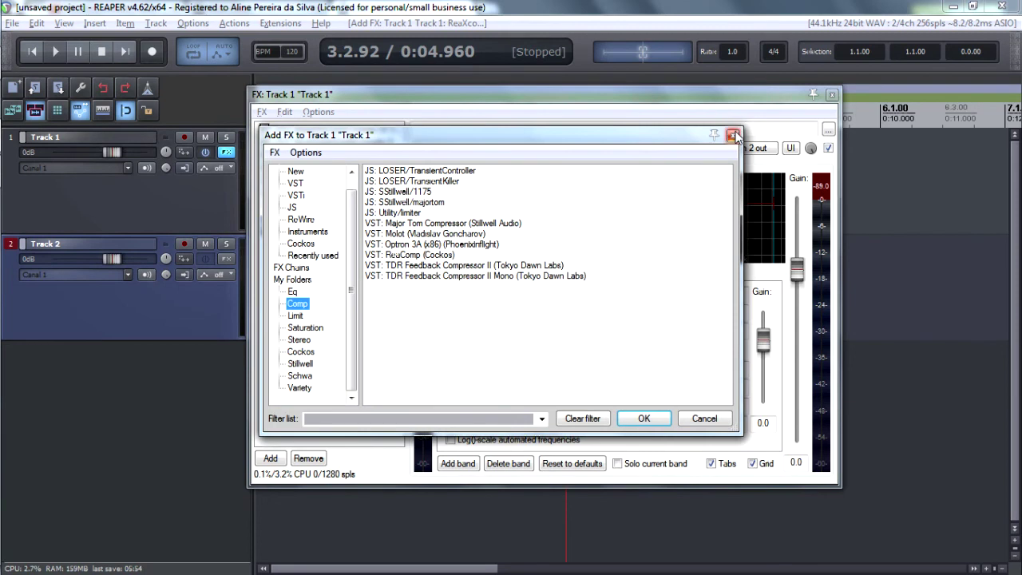
click(733, 136)
click(831, 95)
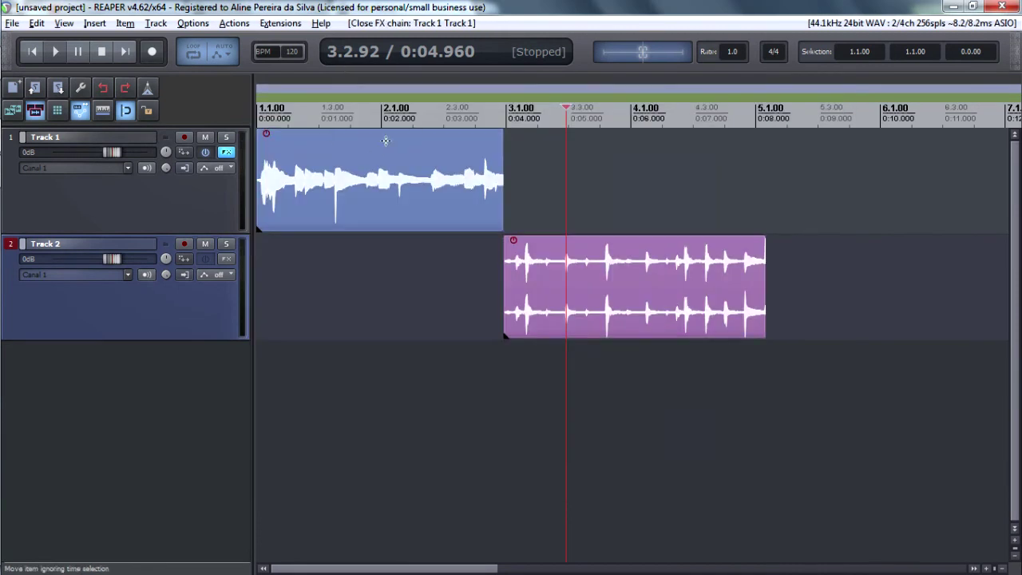
Show the mixer, quick-add ReaEQ from the Eq folder to Track 2's inserts, and close its plug-in window
key(ctrl+m)
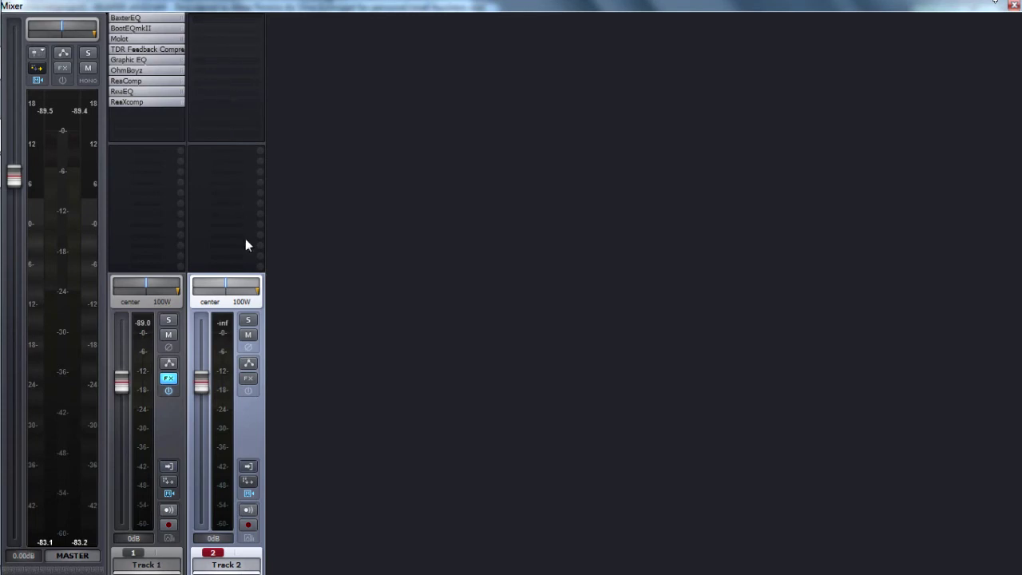
right_click(218, 23)
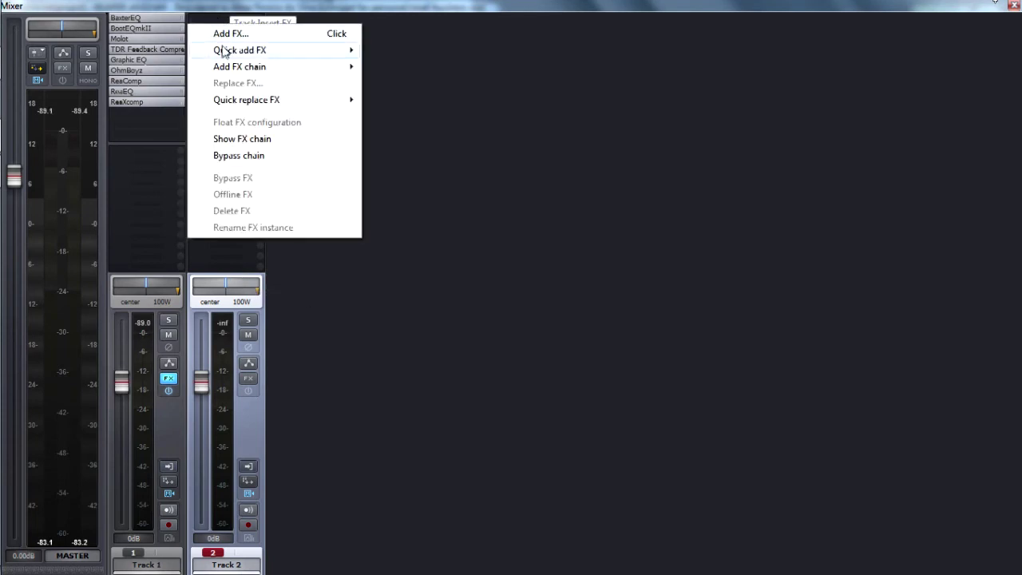
mouse_move(223, 52)
mouse_move(407, 100)
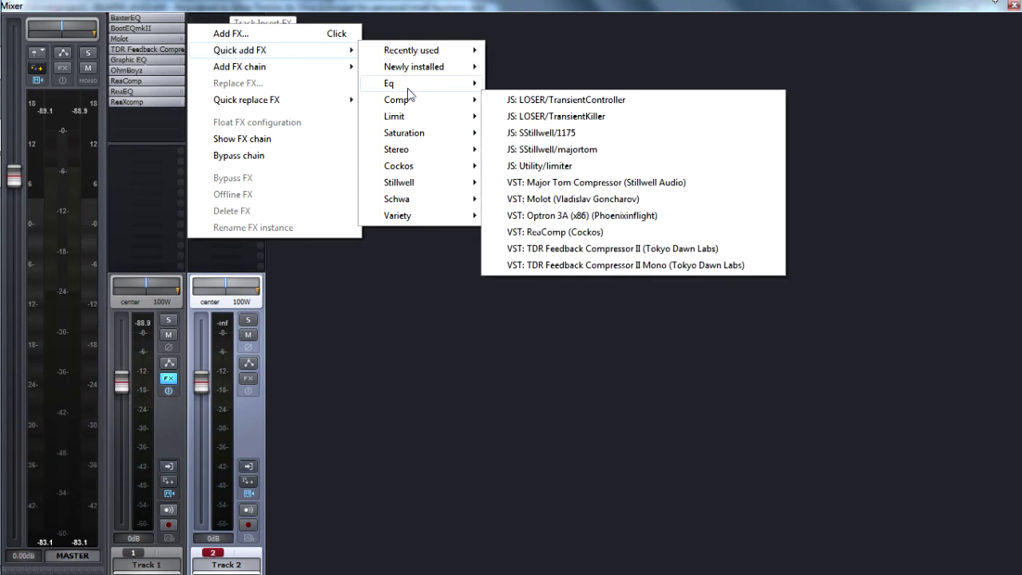
click(551, 199)
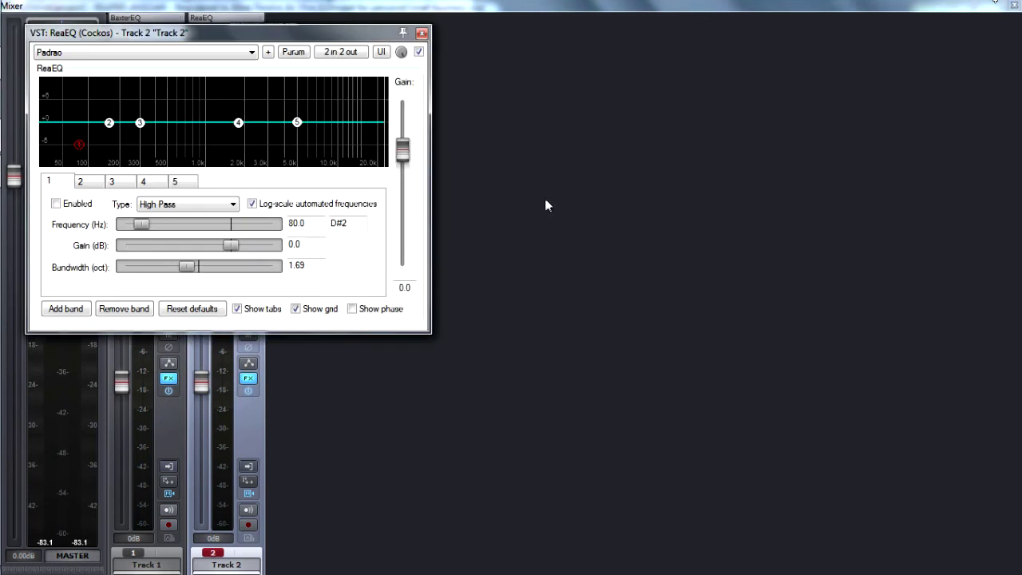
drag(359, 32, 629, 72)
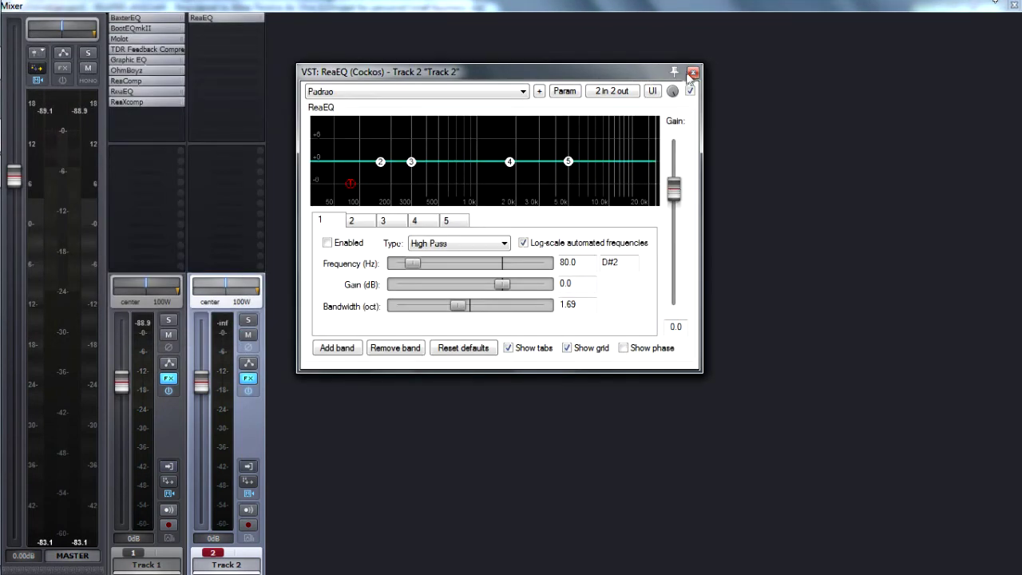
click(693, 80)
Quick-add ReaComp from the Comp folder to Track 2 below ReaEQ, and close its plug-in window
right_click(189, 33)
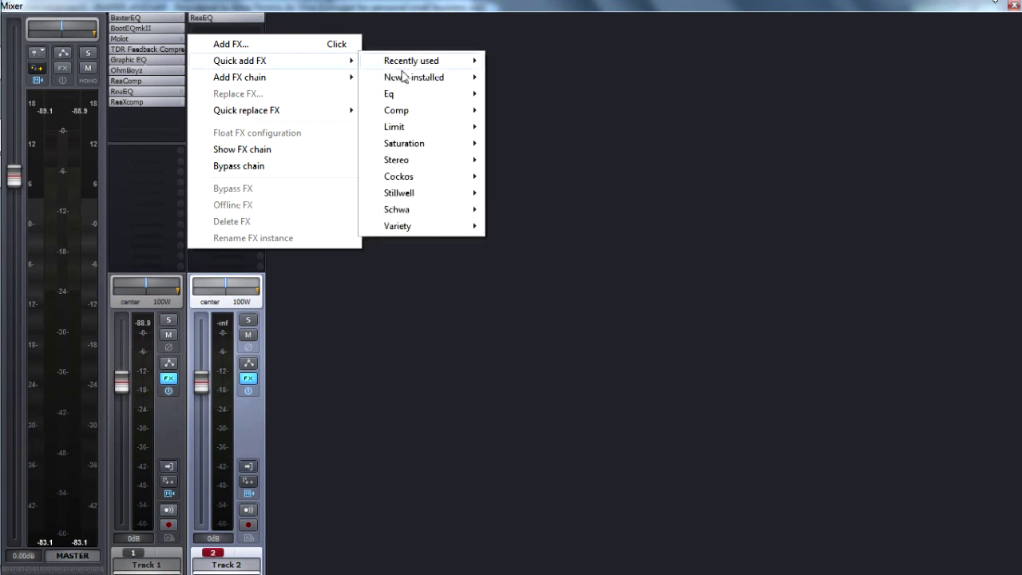
mouse_move(418, 118)
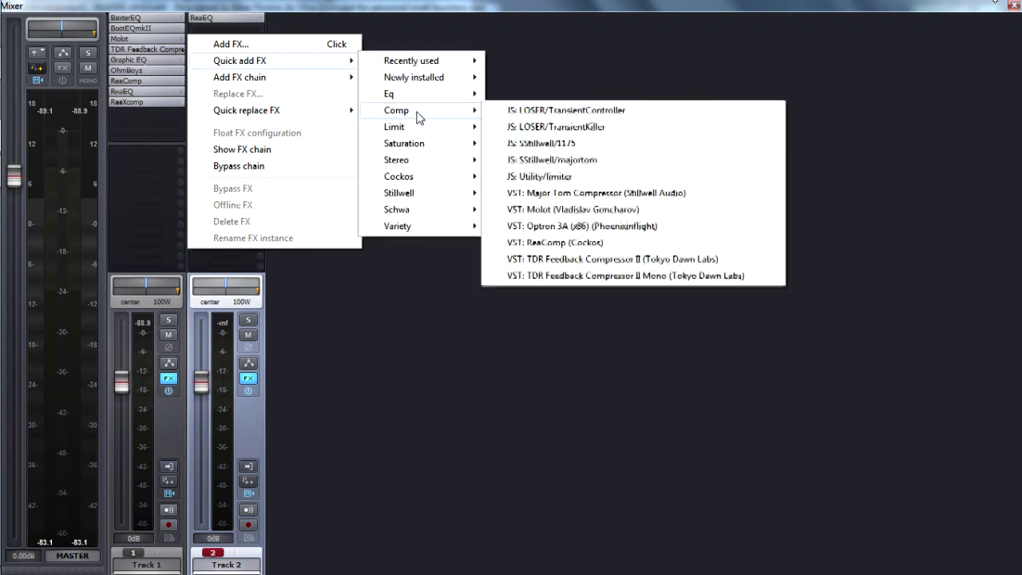
click(557, 243)
drag(310, 35, 570, 88)
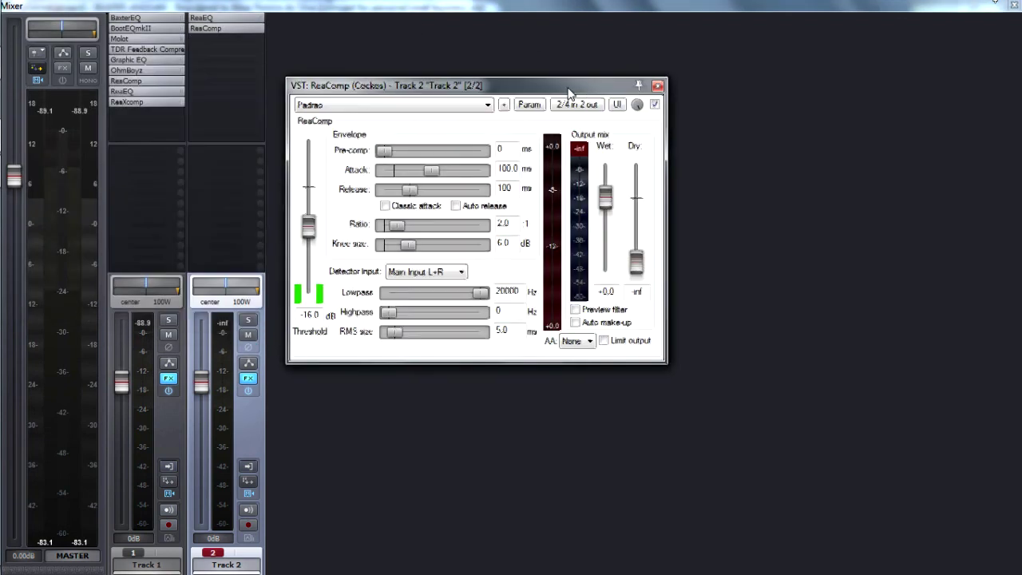
click(658, 86)
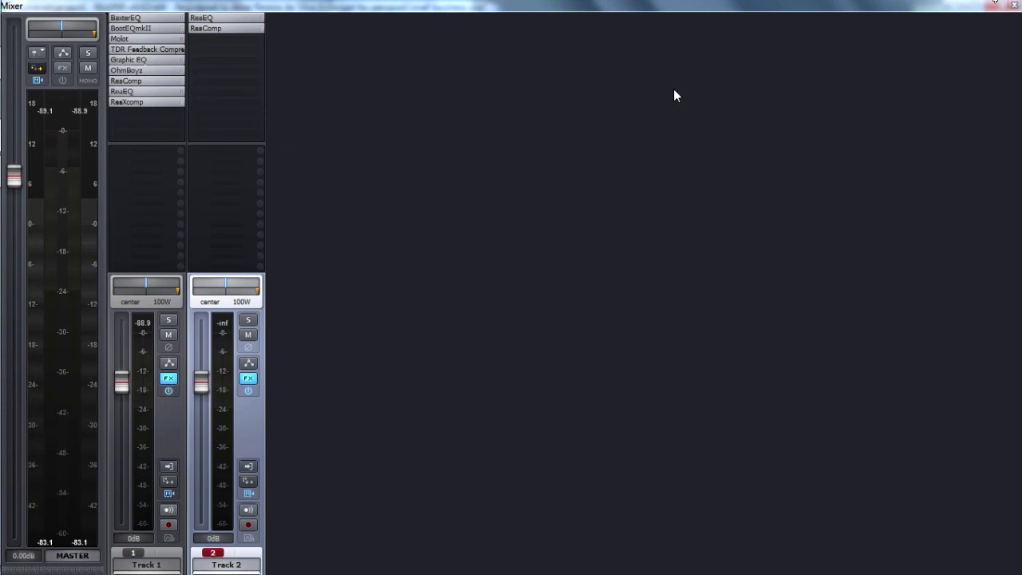
Filter the full plug-in list for Track 2 by "comp", then clear the filter and close the browser without adding anything
double_click(228, 42)
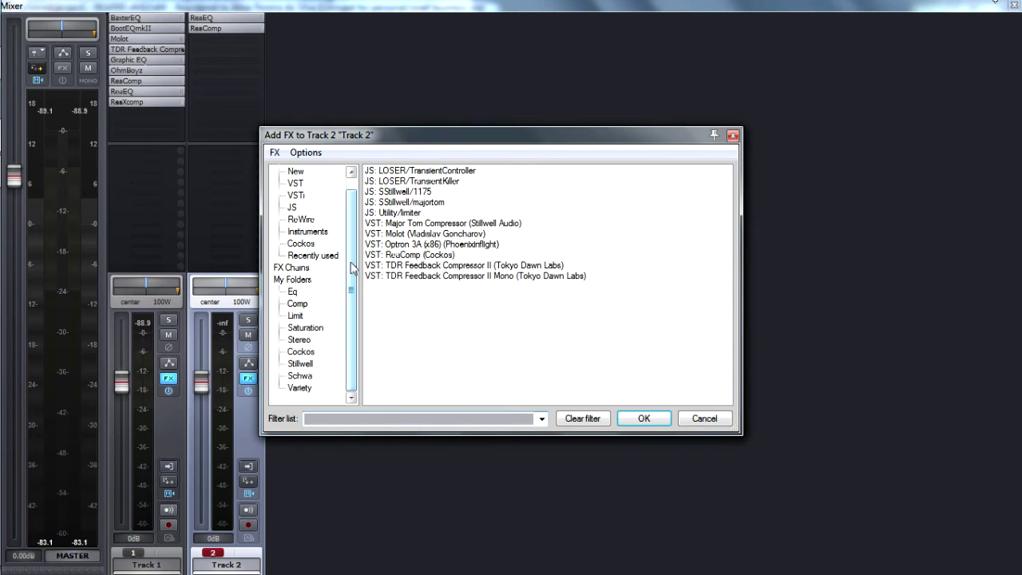
scroll(320, 232, up, 1)
click(302, 172)
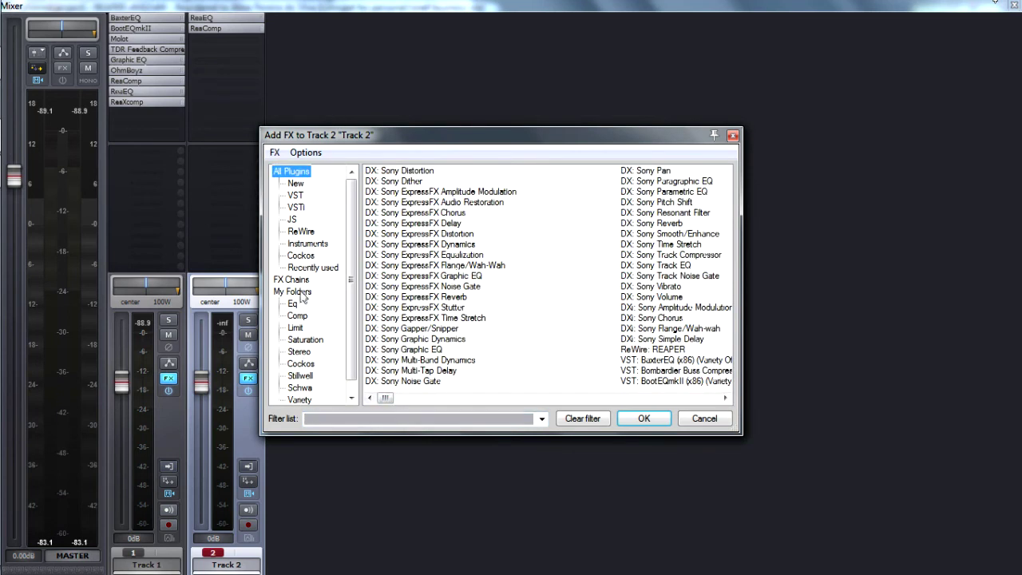
click(344, 419)
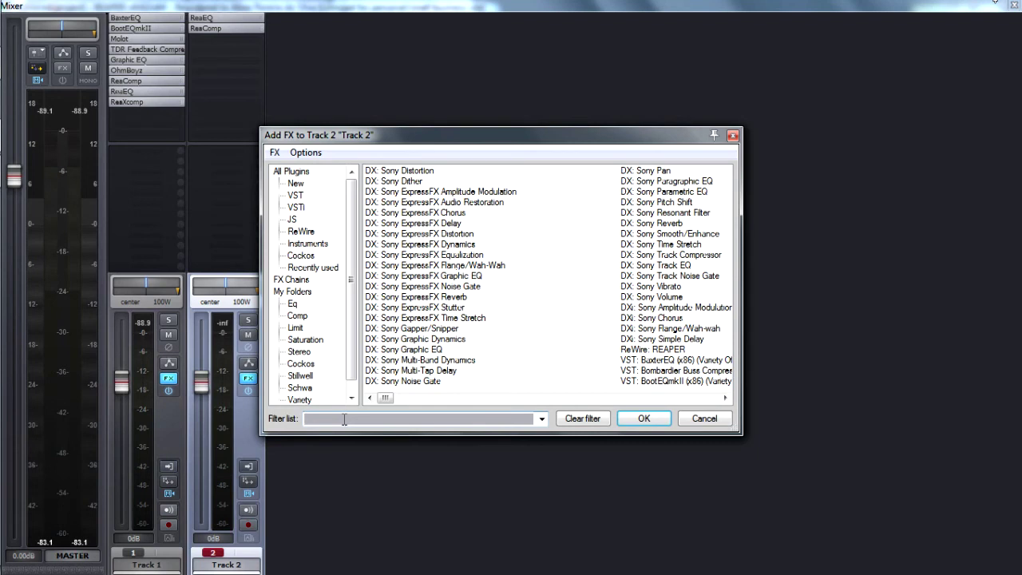
text(comp)
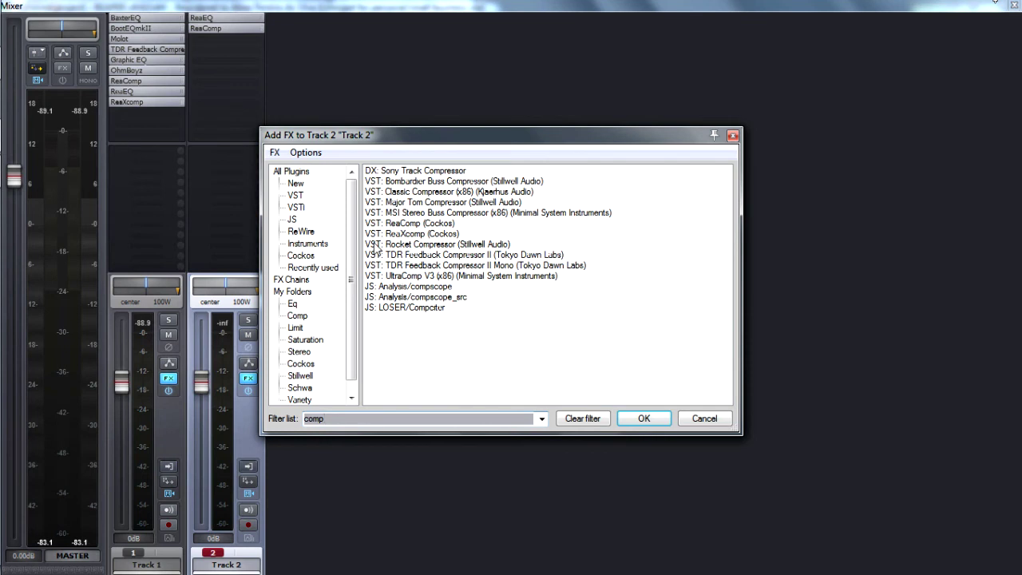
key(BackSpace)
key(BackSpace)
key(BackSpace)
key(BackSpace)
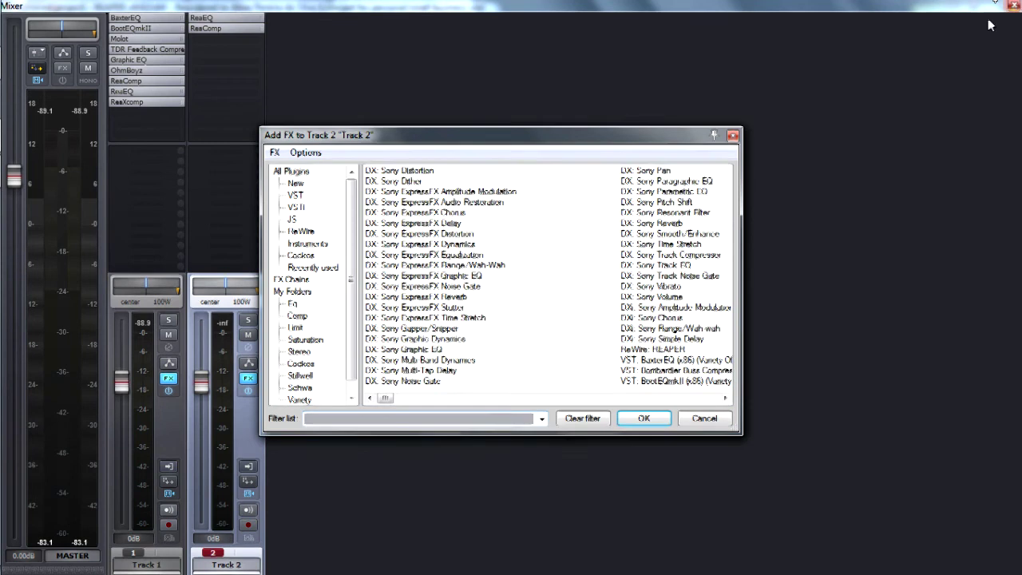
key(Escape)
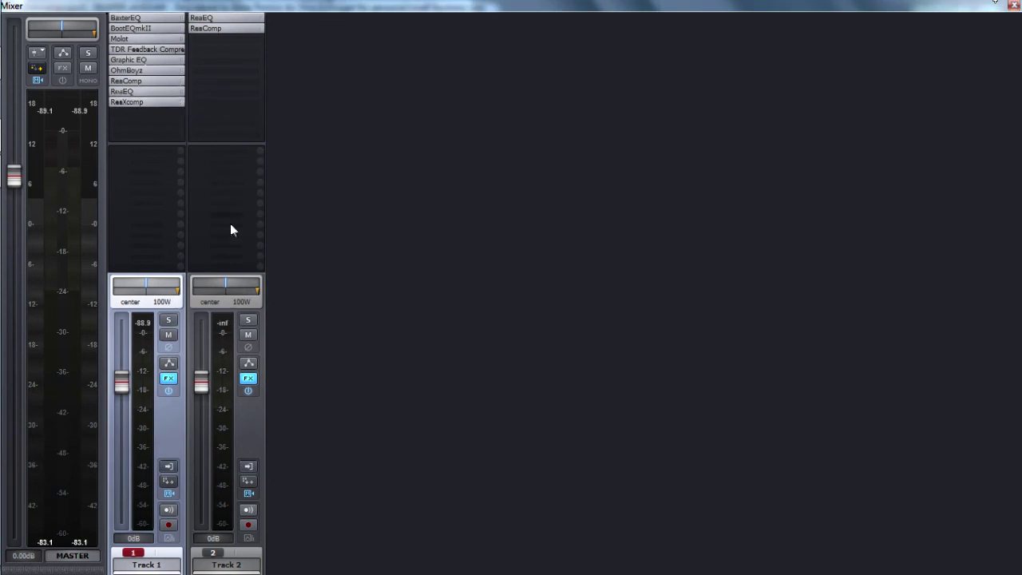
Remove all insert plug-ins from Track 1 and Track 2 in the mixer
key(ctrl+z)
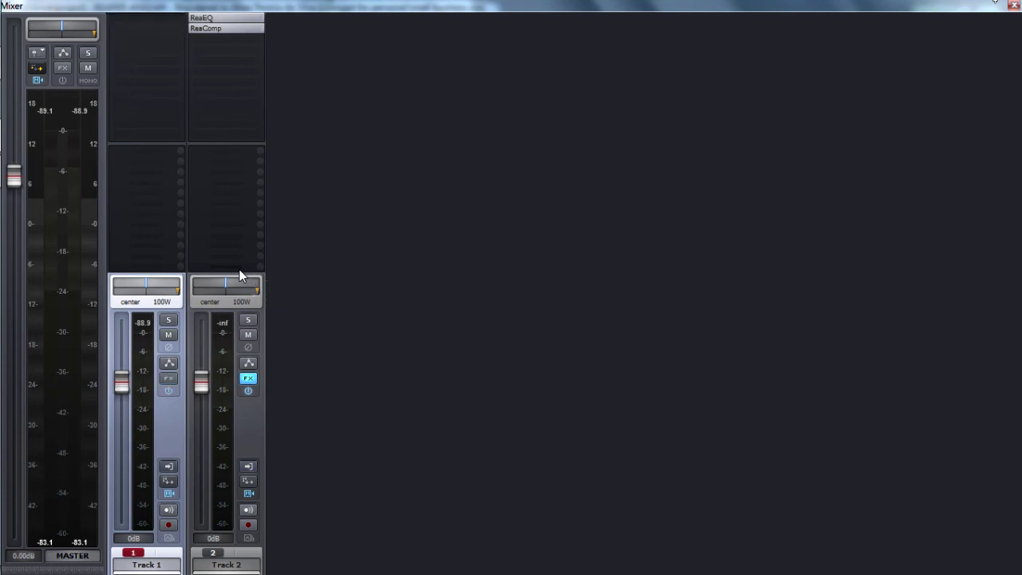
click(254, 432)
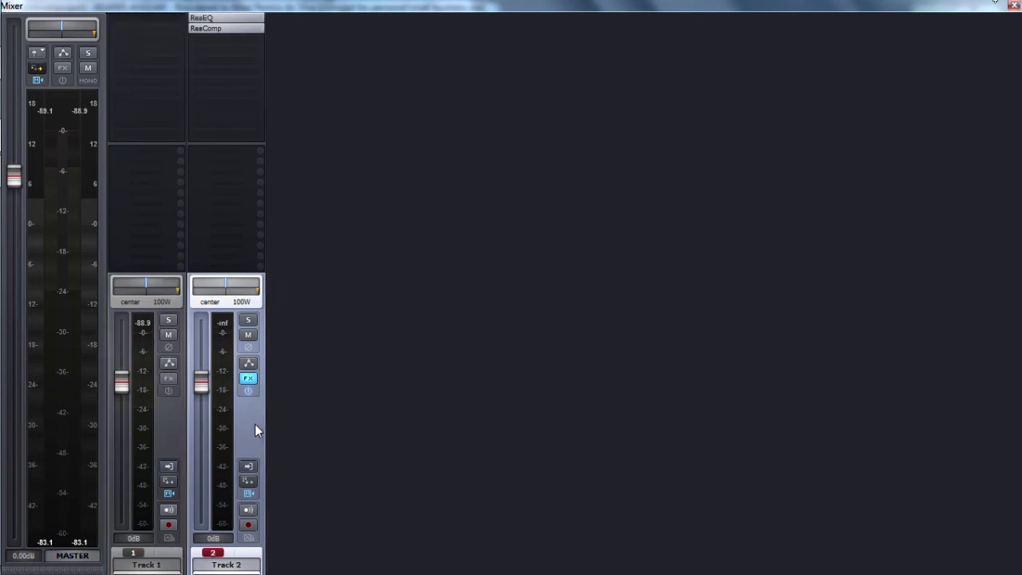
key(ctrl+z)
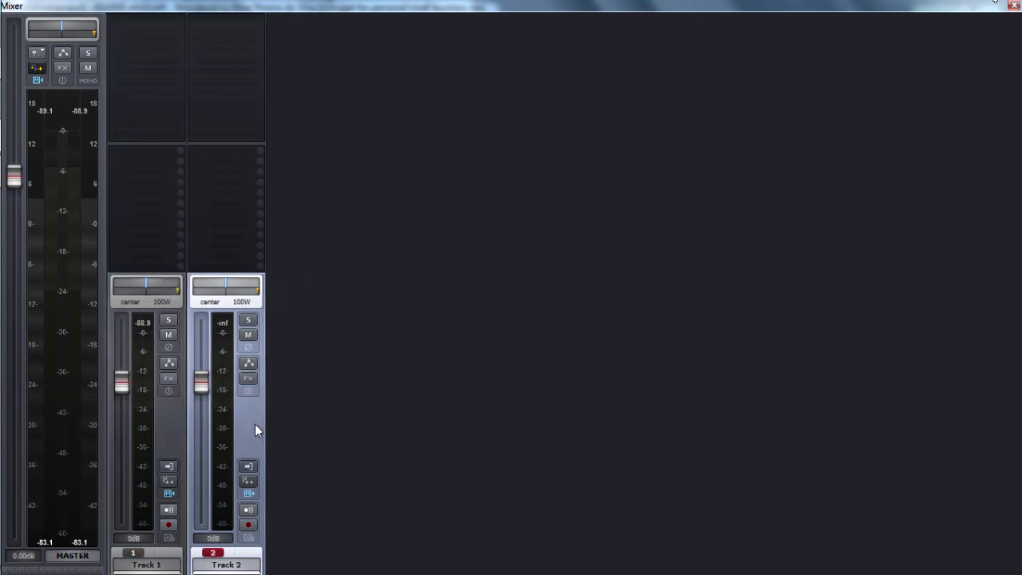
Add the "Violão Cheio - Reamix" FX chain from the Violão folder to Track 1's inserts, and close its FX window
click(164, 409)
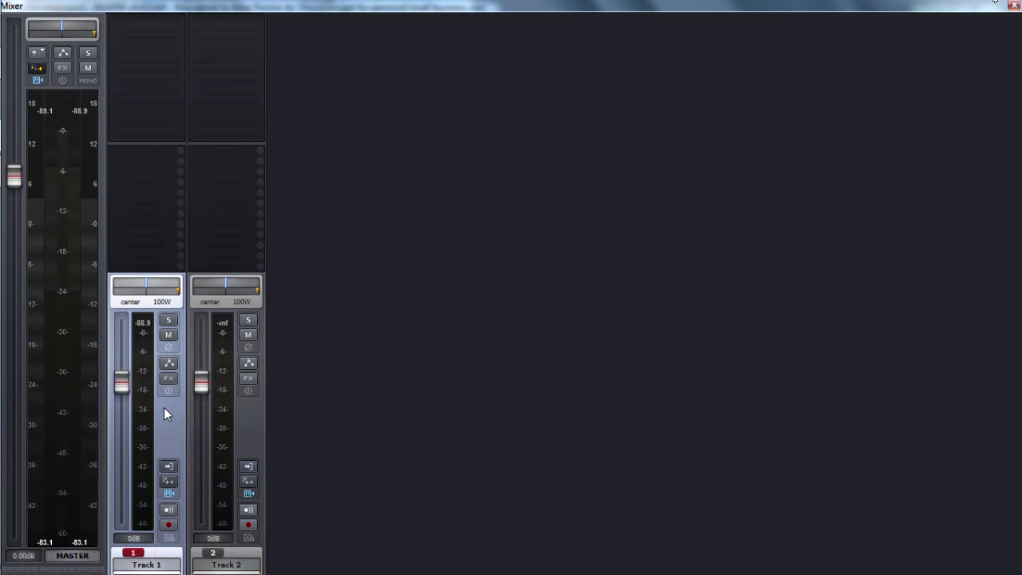
right_click(111, 46)
mouse_move(155, 83)
right_click(134, 20)
right_click(134, 21)
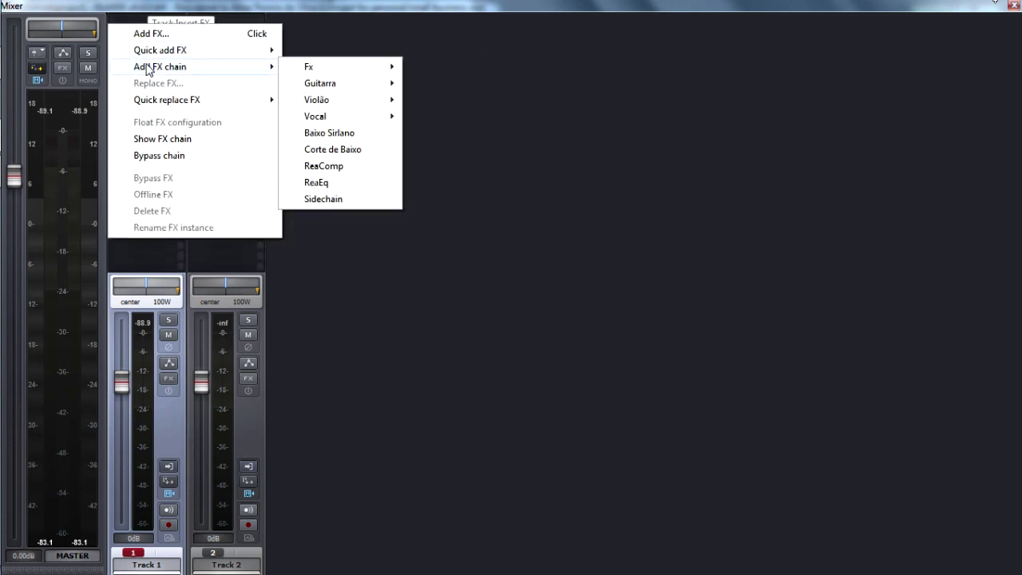
mouse_move(333, 103)
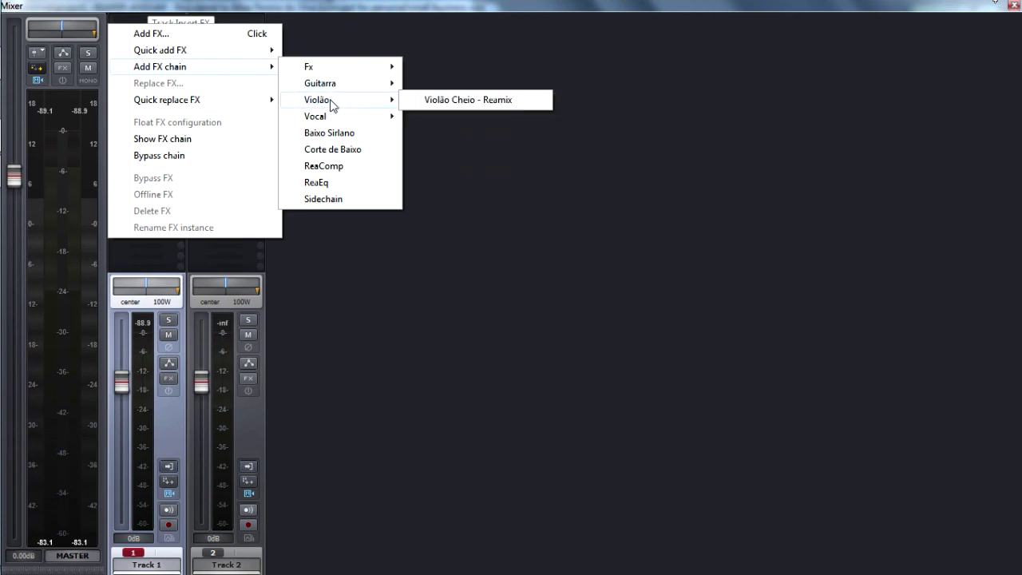
click(466, 101)
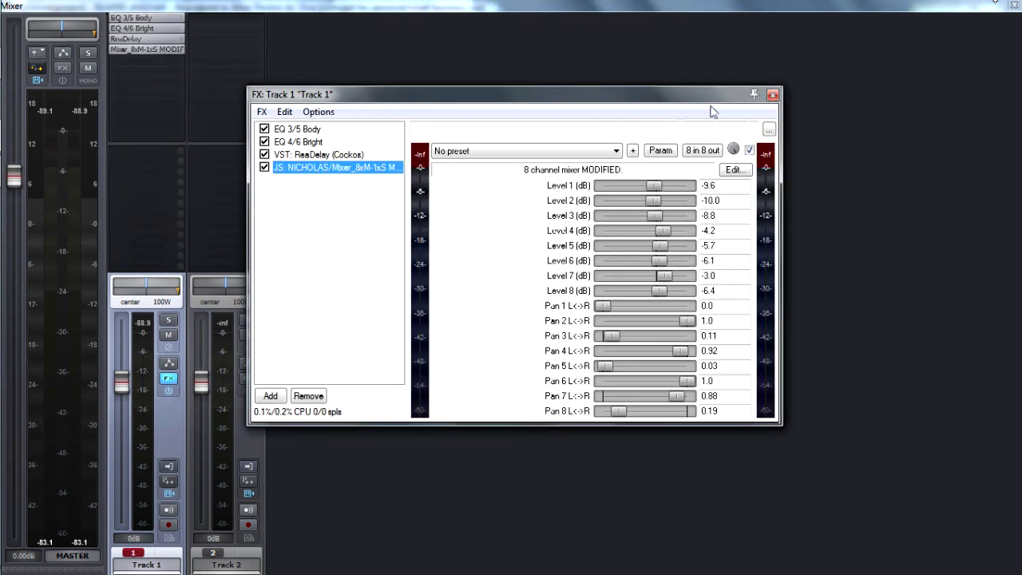
click(774, 95)
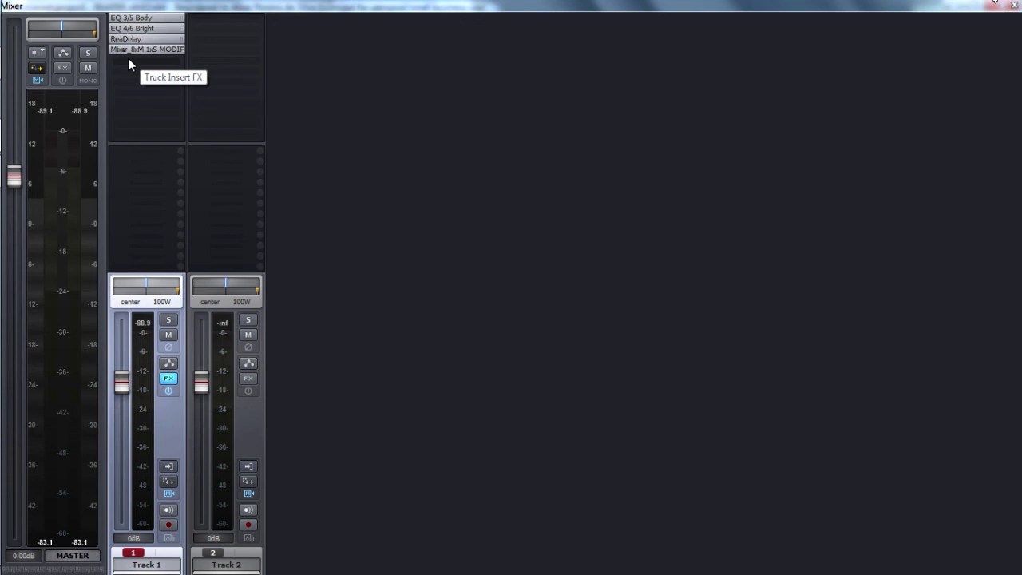
Add the "Comp Vocal - Reamix" FX chain from the Vocal folder to Track 2's inserts, and close the ReaComp window
right_click(228, 30)
mouse_move(238, 76)
mouse_move(395, 128)
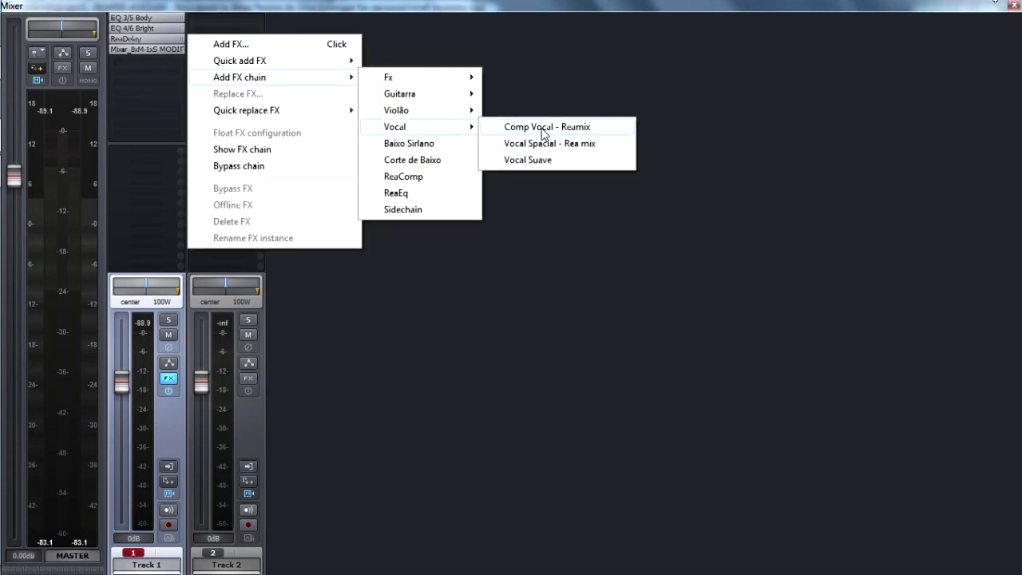
click(540, 129)
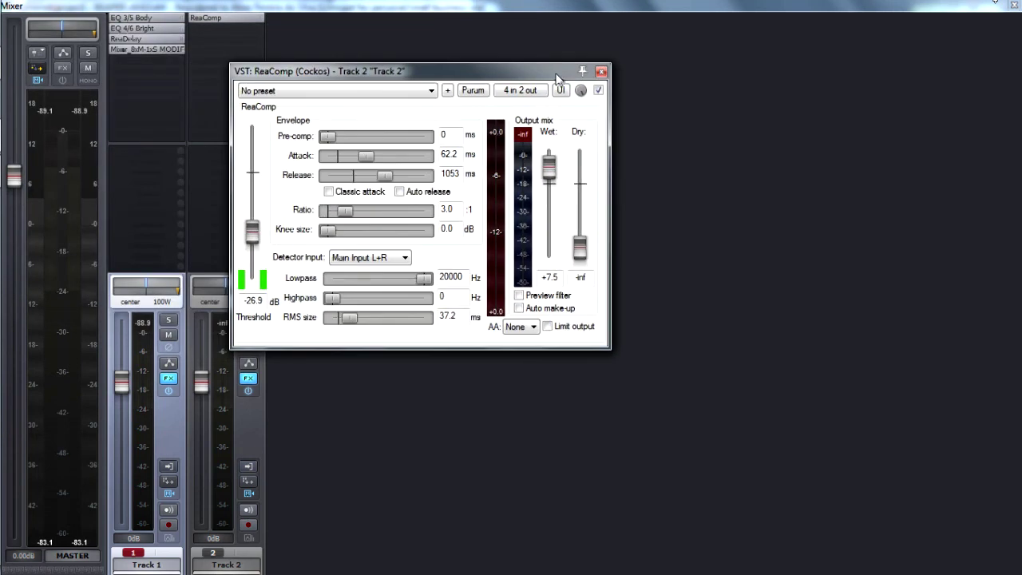
click(603, 73)
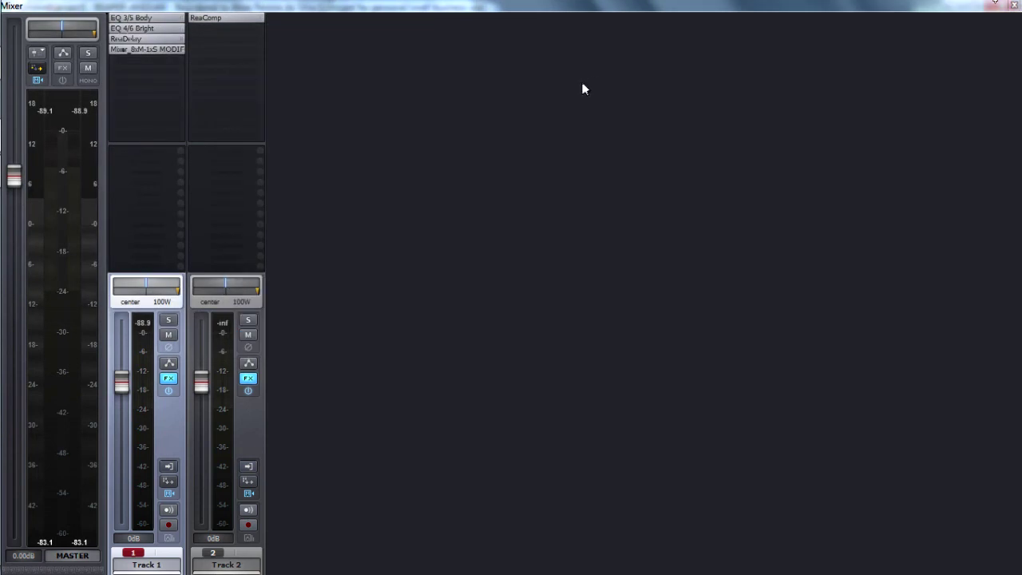
Remove the FX chains from both tracks and place the edit cursor early in Track 1's item in the arrangement
key(ctrl+z)
key(ctrl+z)
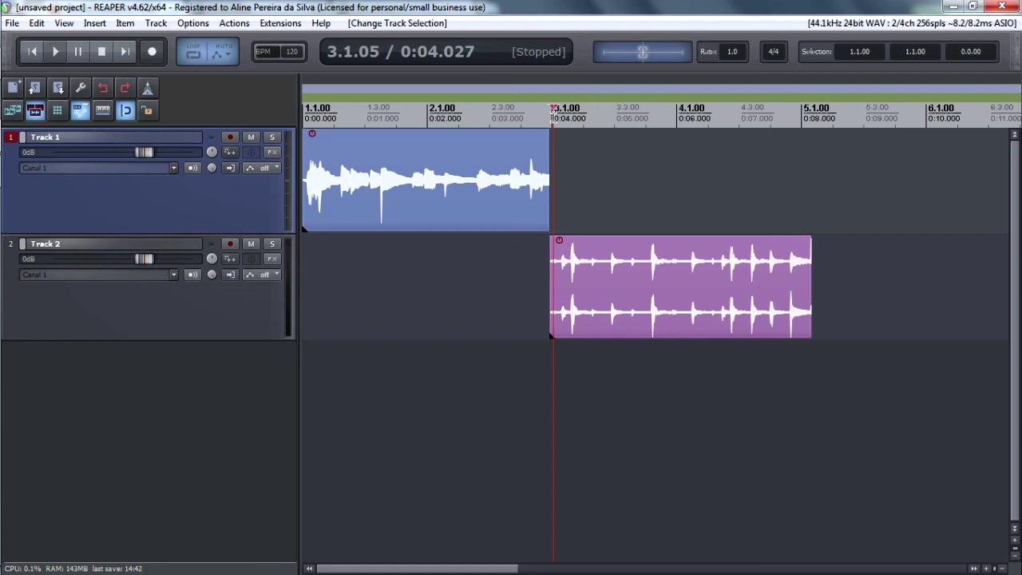
click(348, 111)
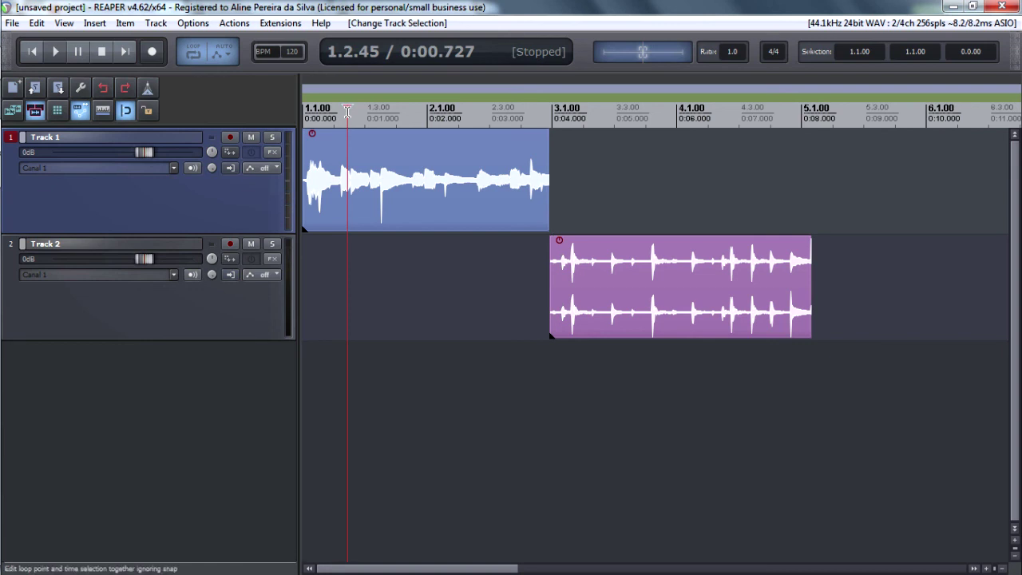
Show the master track above Track 1, open its plug-in browser, and close it without adding an effect
key(ctrl+alt+m)
click(100, 194)
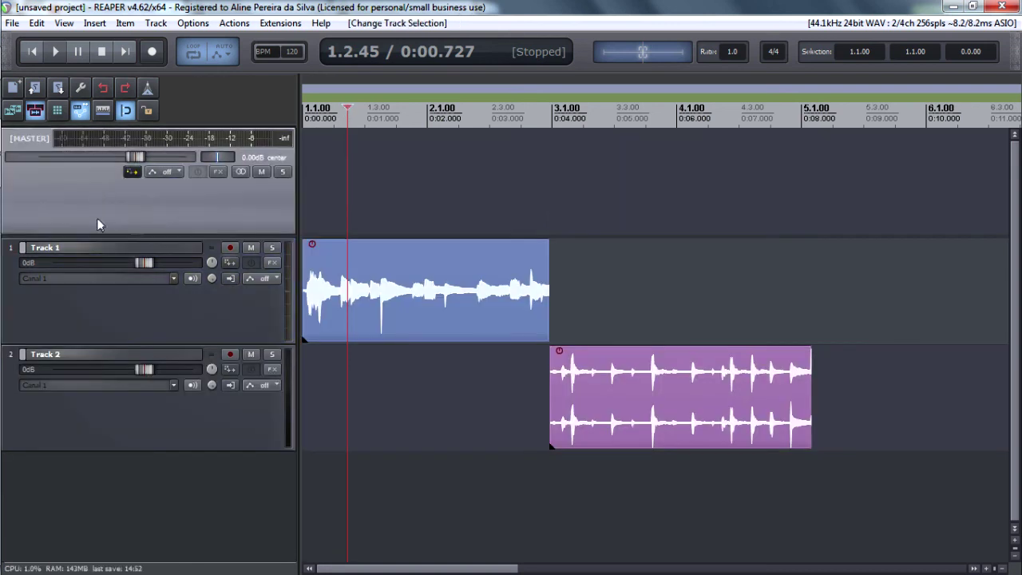
click(219, 171)
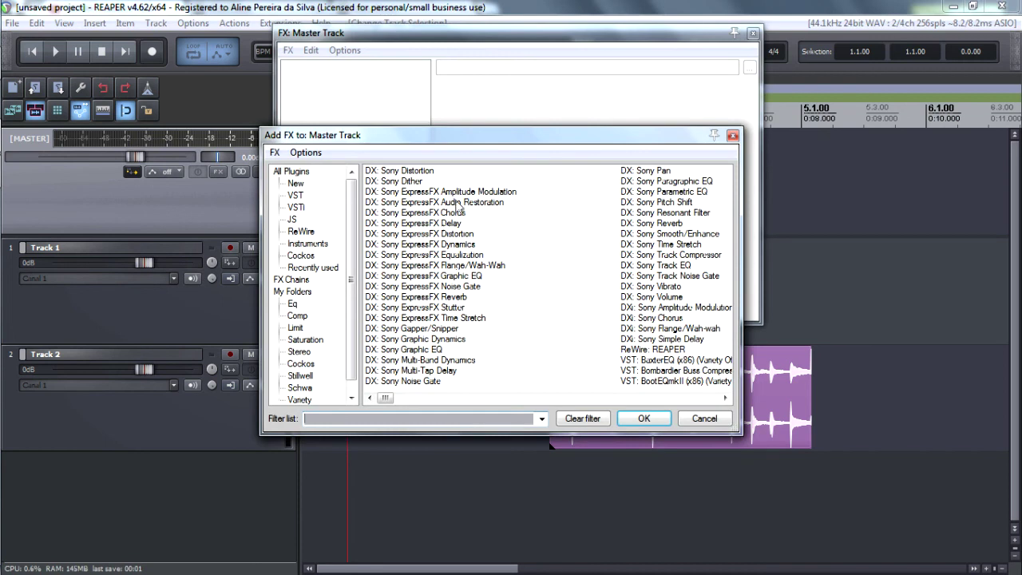
click(752, 33)
Look through the quick Add FX folders and FX chains available for the master track without choosing any
right_click(214, 177)
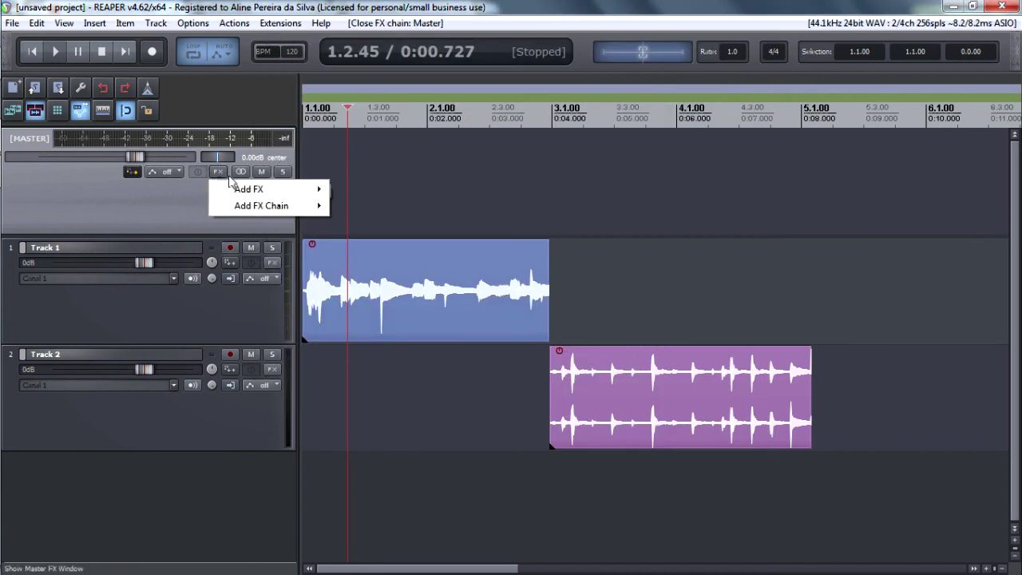
mouse_move(251, 196)
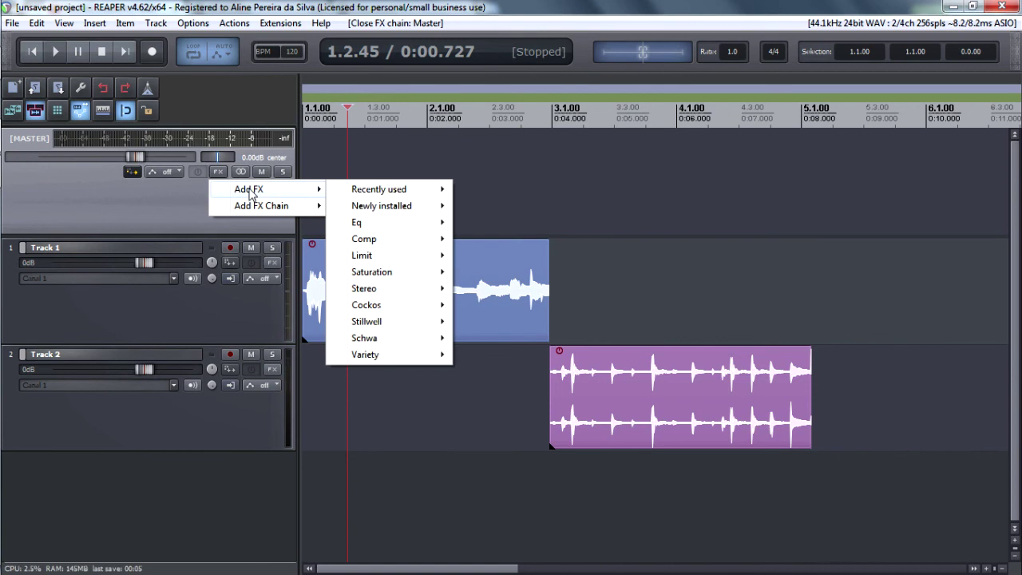
mouse_move(356, 261)
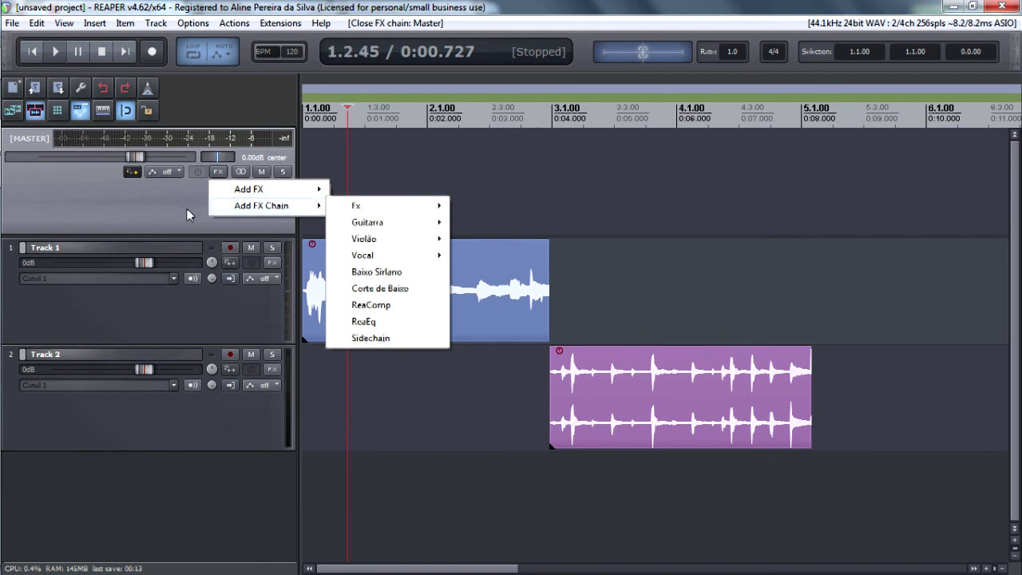
click(536, 117)
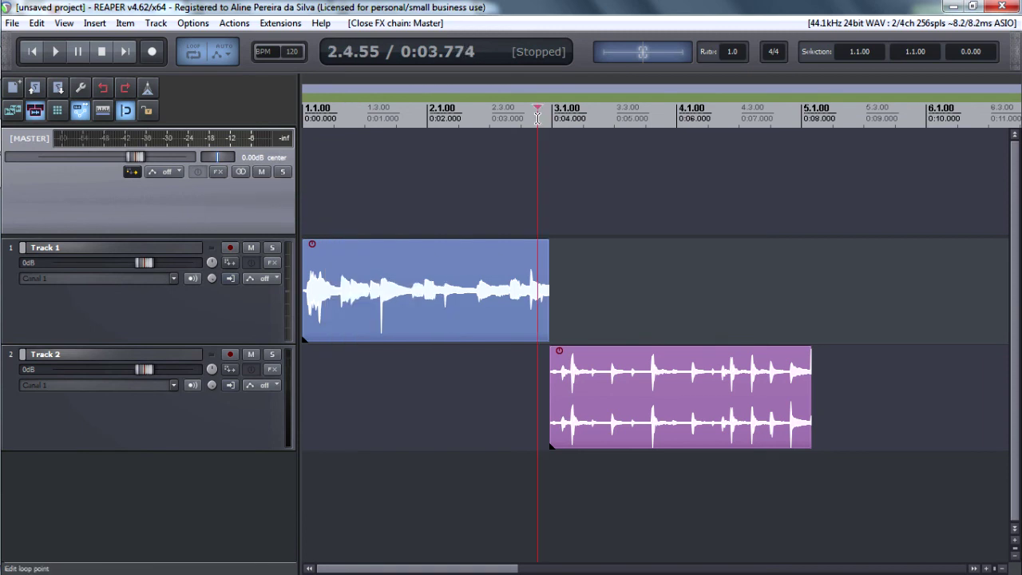
click(465, 119)
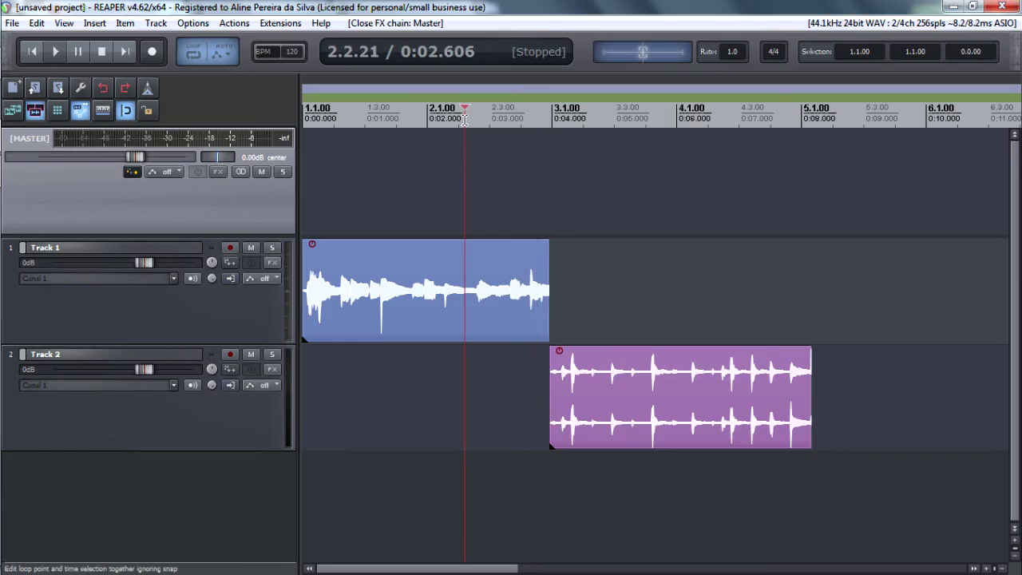
Add ReaEQ to the master track's inserts in the mixer, close its plug-in window, and hide the mixer
key(ctrl+m)
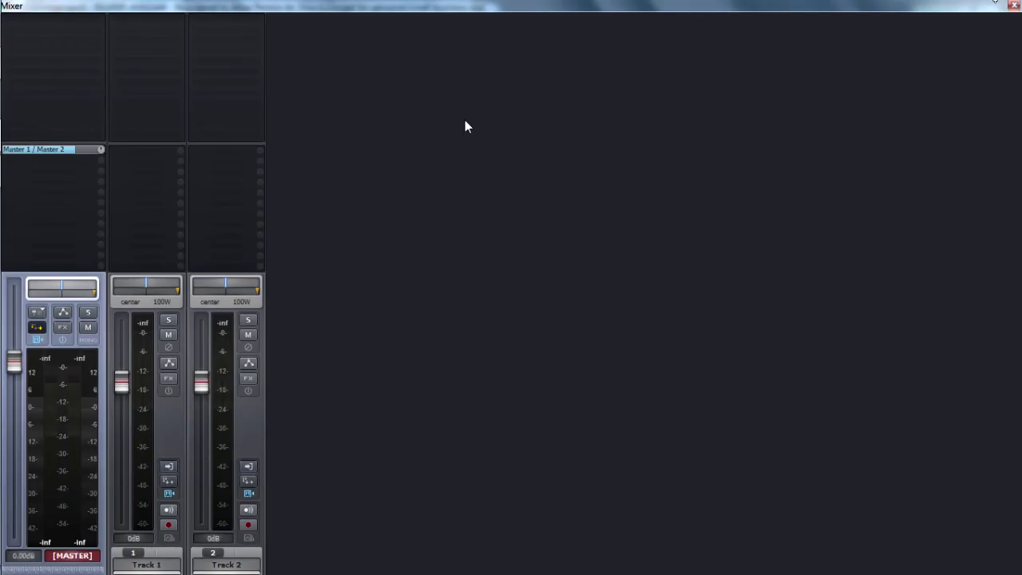
click(49, 24)
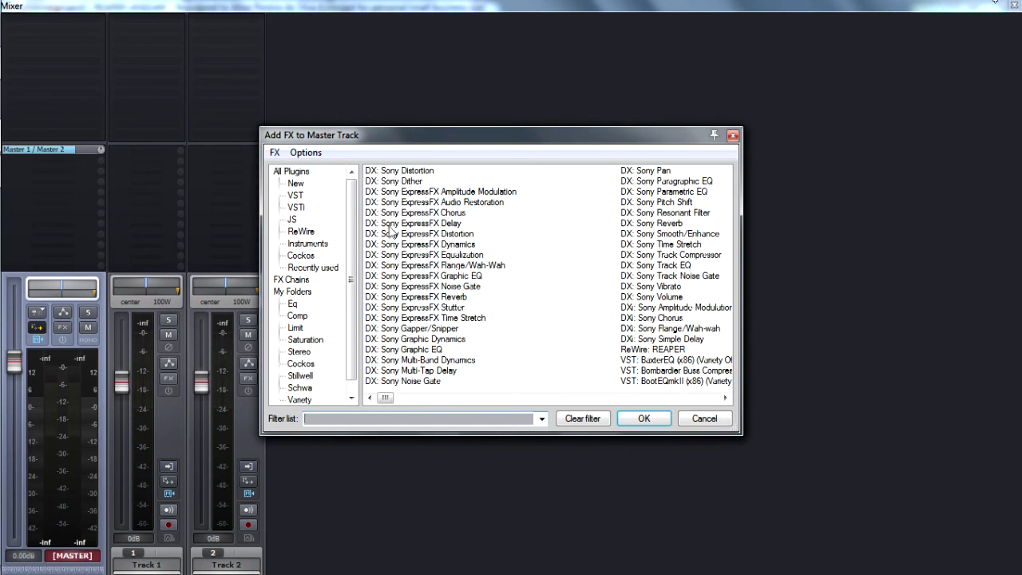
click(338, 255)
click(415, 203)
click(643, 418)
click(74, 21)
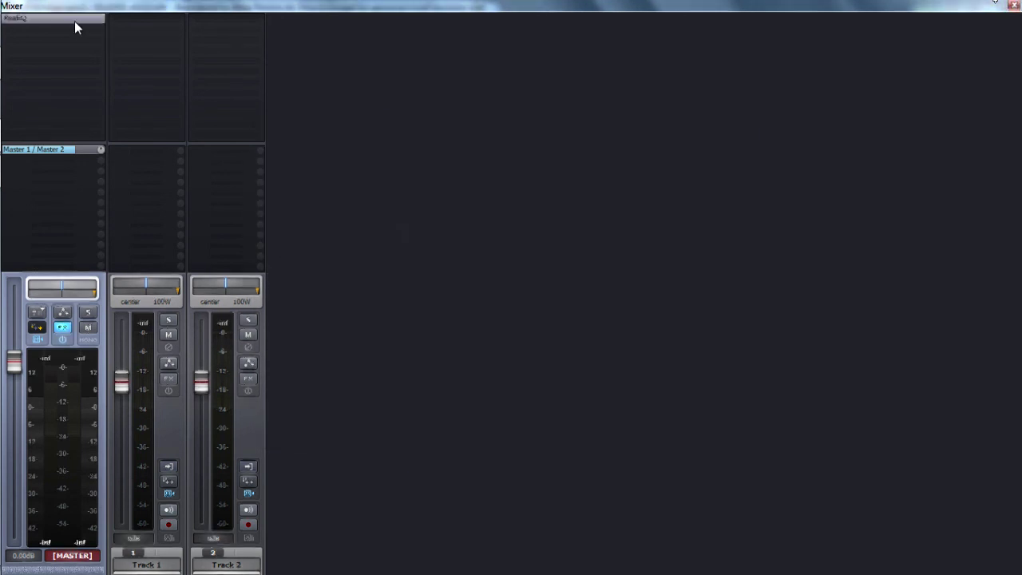
click(421, 274)
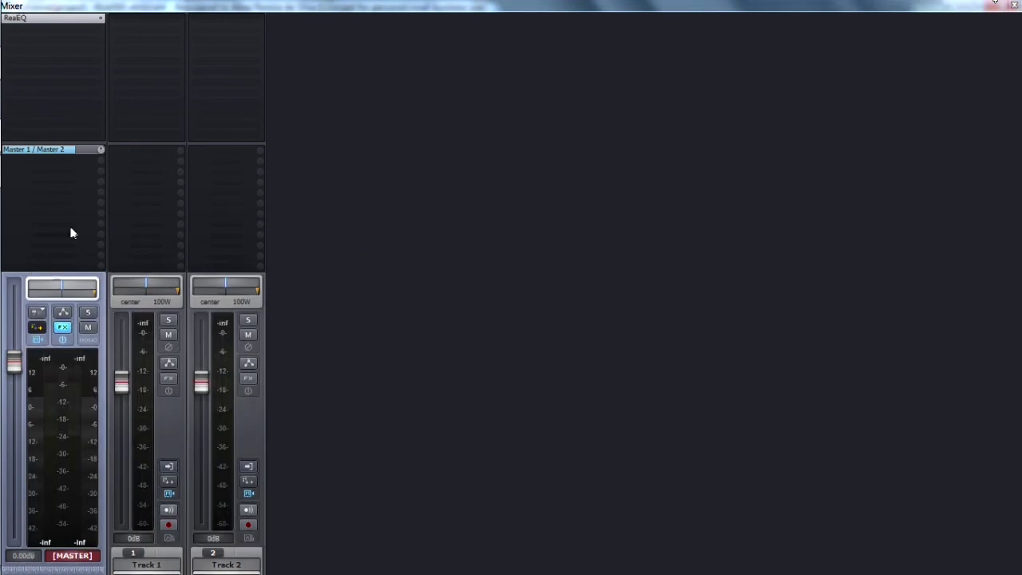
key(ctrl+m)
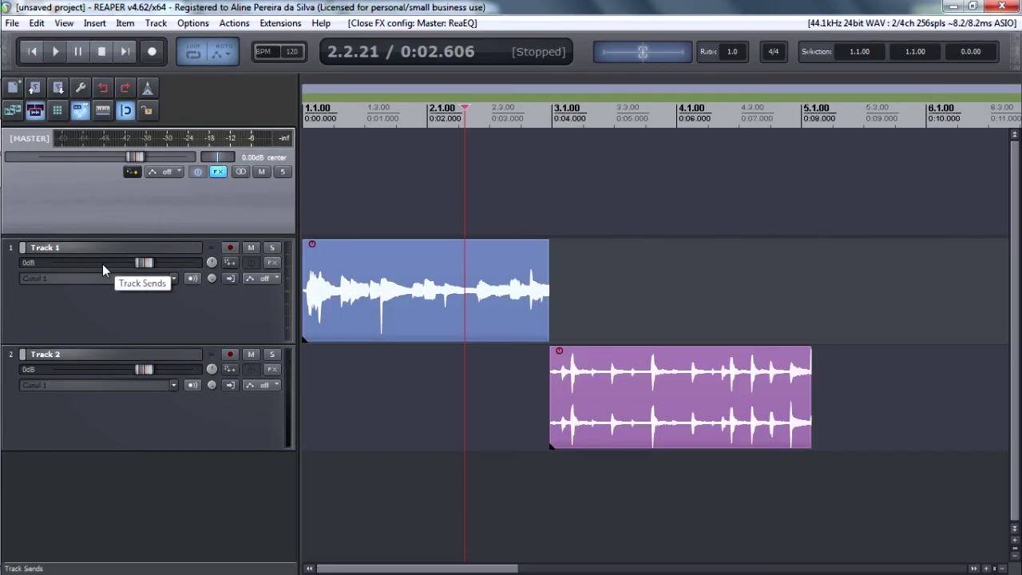
Switch to the layout with mixer strips on both sides of the arrangement, and select Track 1 and Track 2 in turn
click(405, 119)
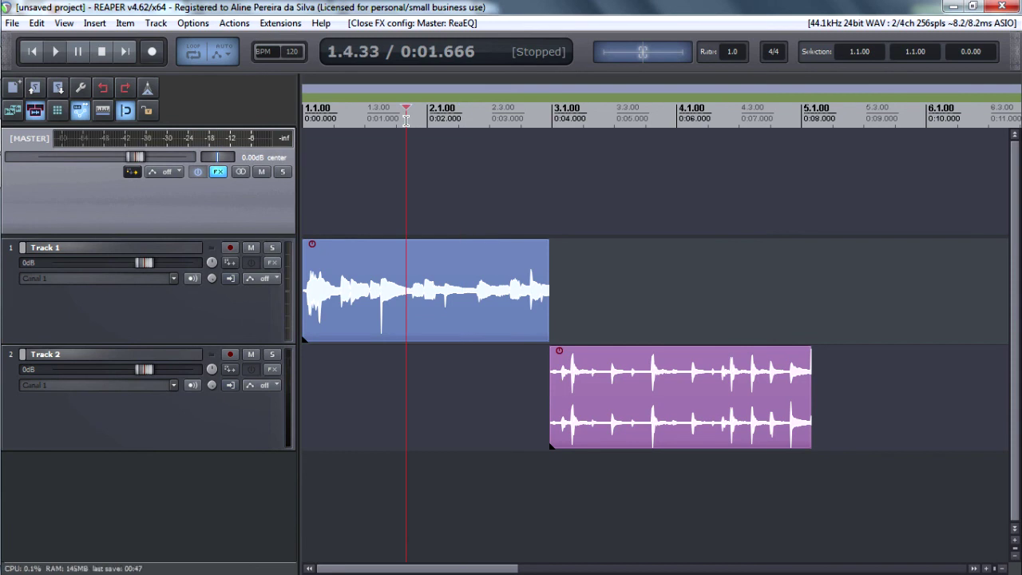
key(ctrl+m)
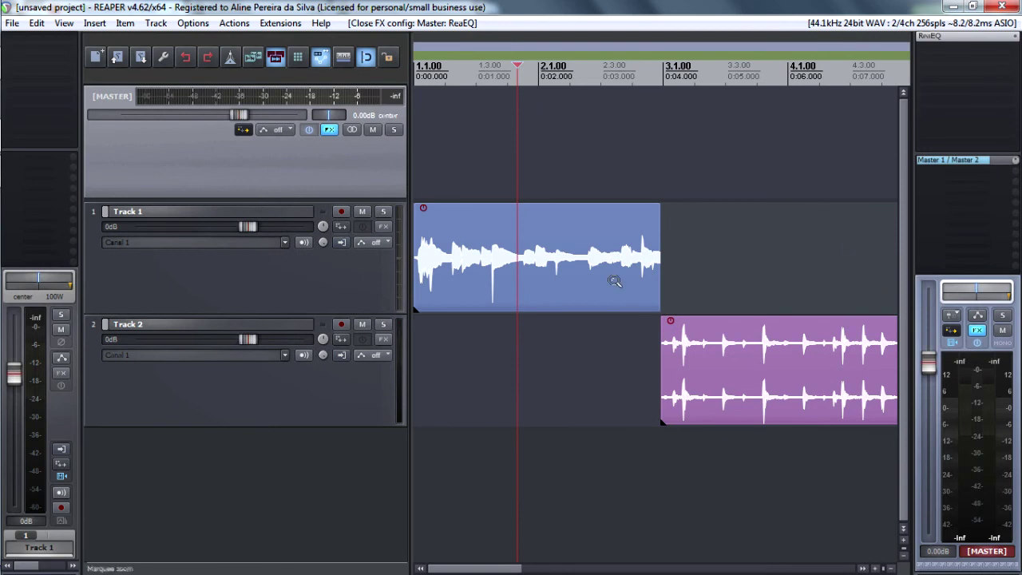
click(325, 273)
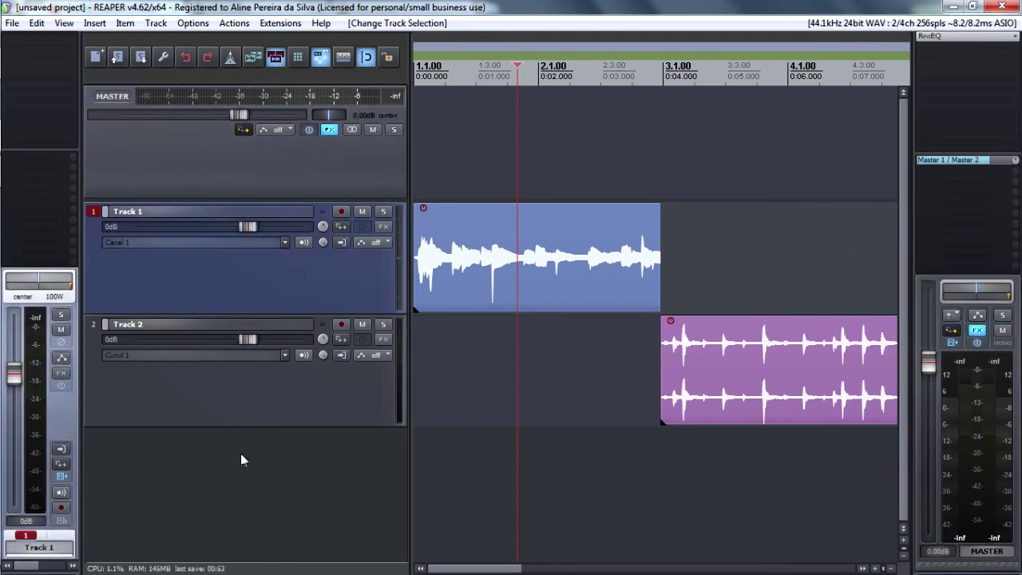
click(121, 405)
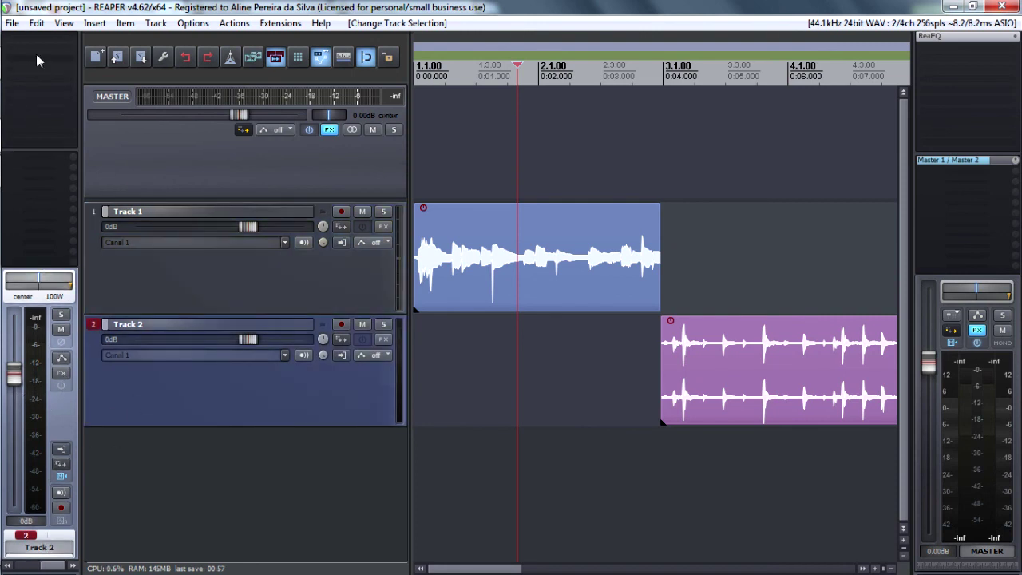
Add ReaComp (Cockos) to Track 2 from the plug-in browser
key(f)
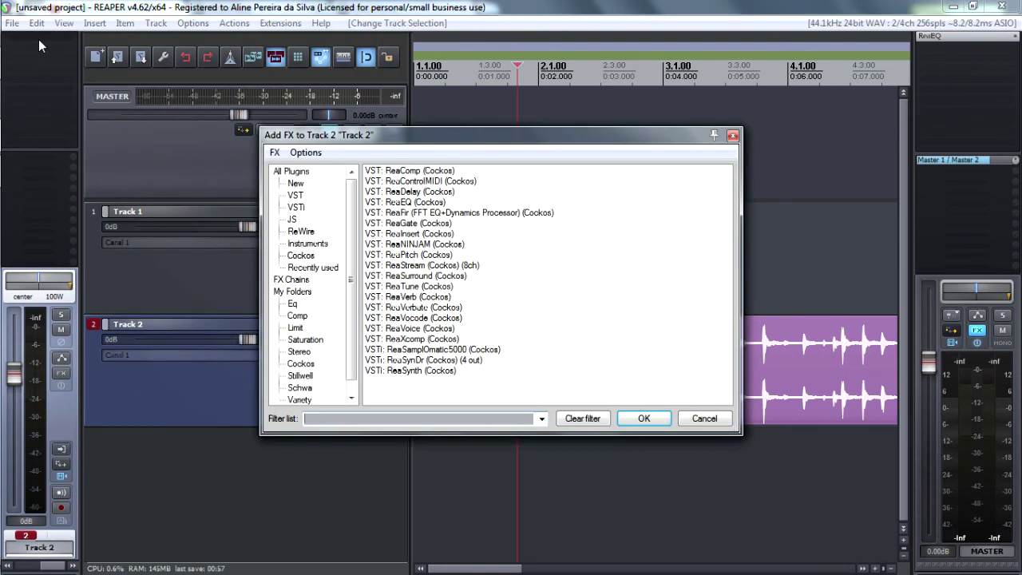
click(419, 171)
click(633, 417)
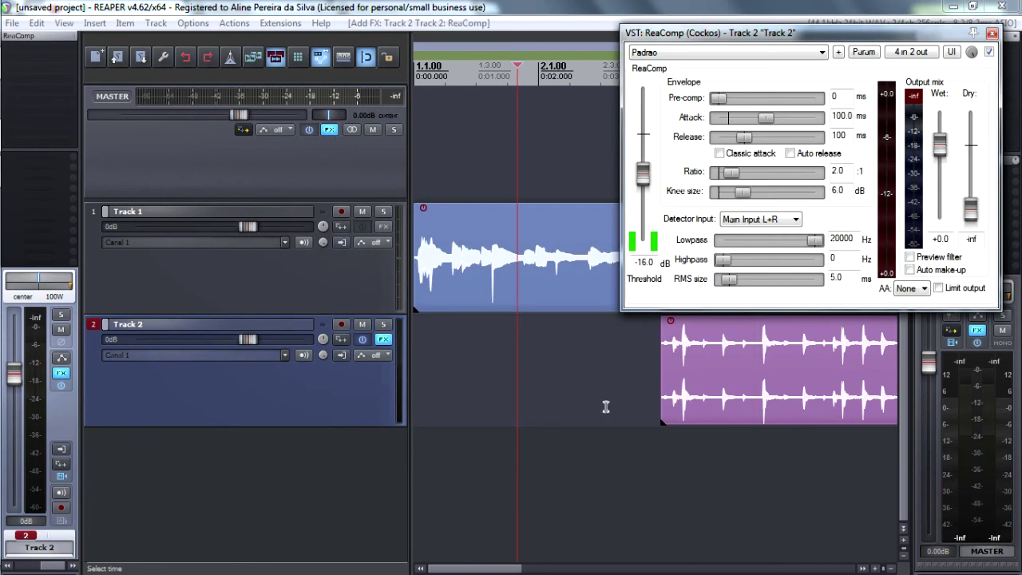
Select Track 1, add ReaGate (Cockos) to it, and close the open ReaComp and ReaGate windows
click(254, 279)
click(215, 392)
click(202, 247)
key(f)
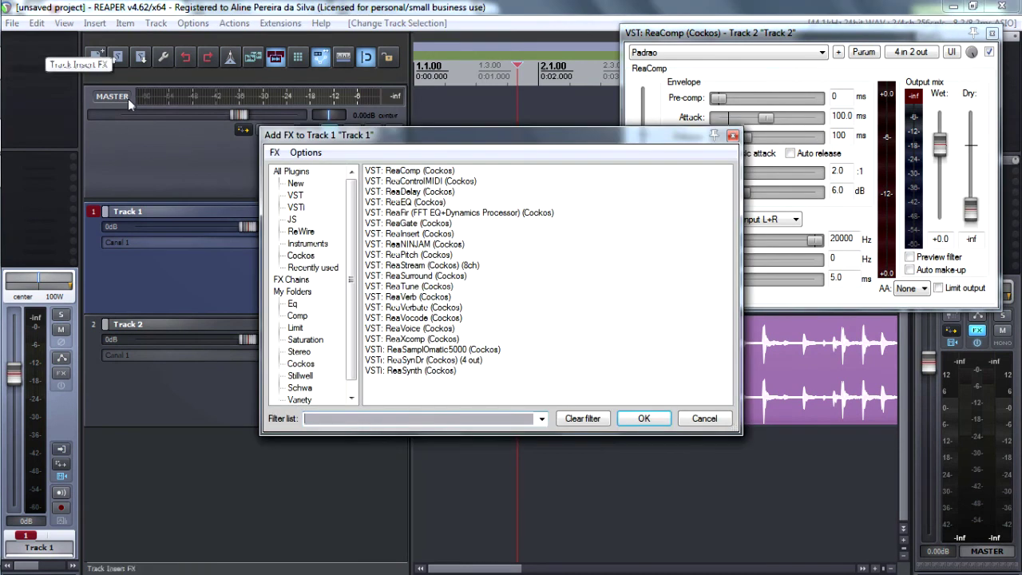
click(403, 223)
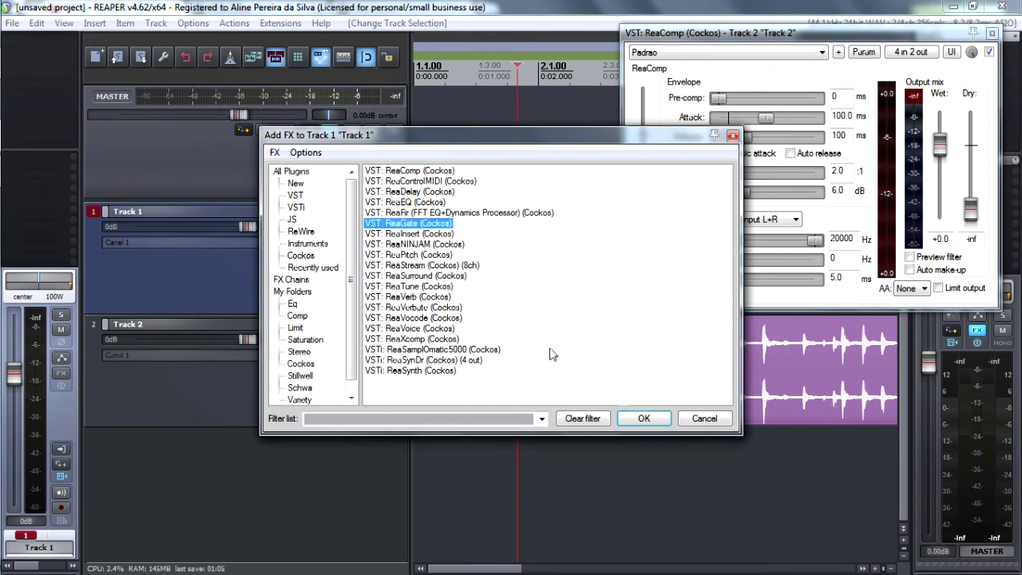
click(643, 419)
click(991, 34)
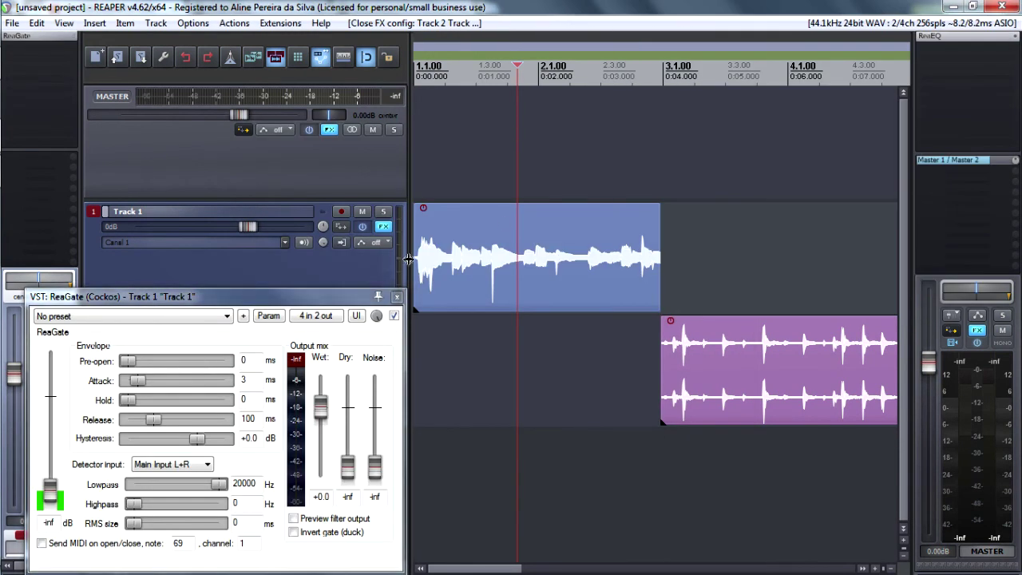
click(350, 298)
click(397, 296)
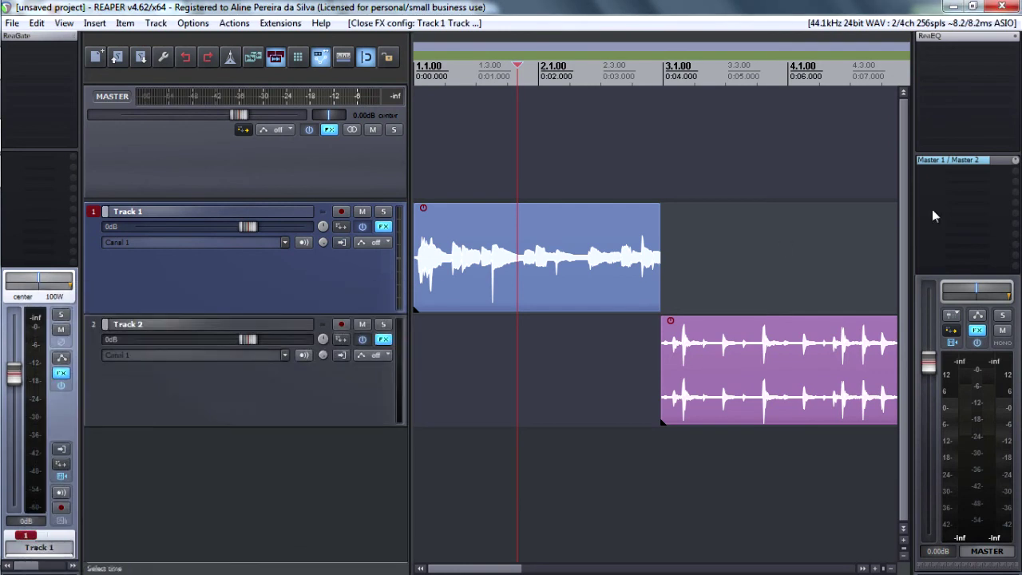
Add another ReaEQ (Cockos) instance to the master track's inserts and close its plug-in window
double_click(959, 52)
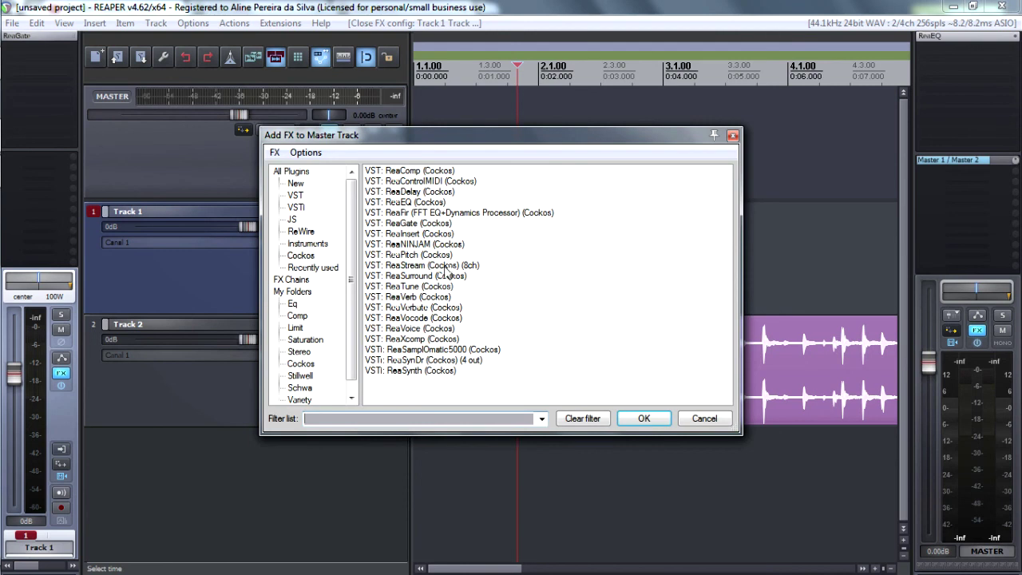
click(409, 203)
click(642, 418)
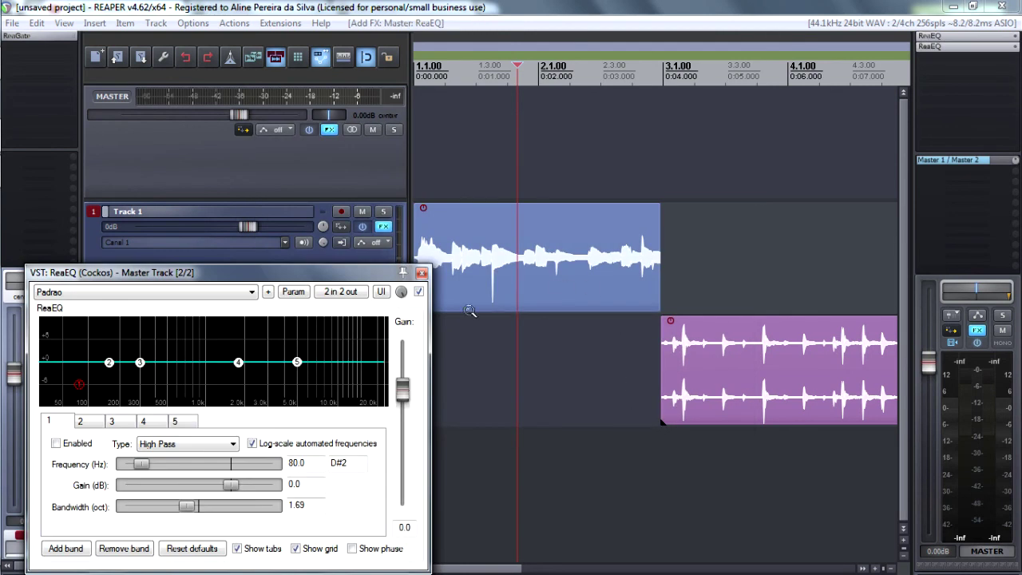
click(421, 272)
Return the edit cursor to the project start and place it near 1.3.00 on the timeline
click(477, 76)
key(Home)
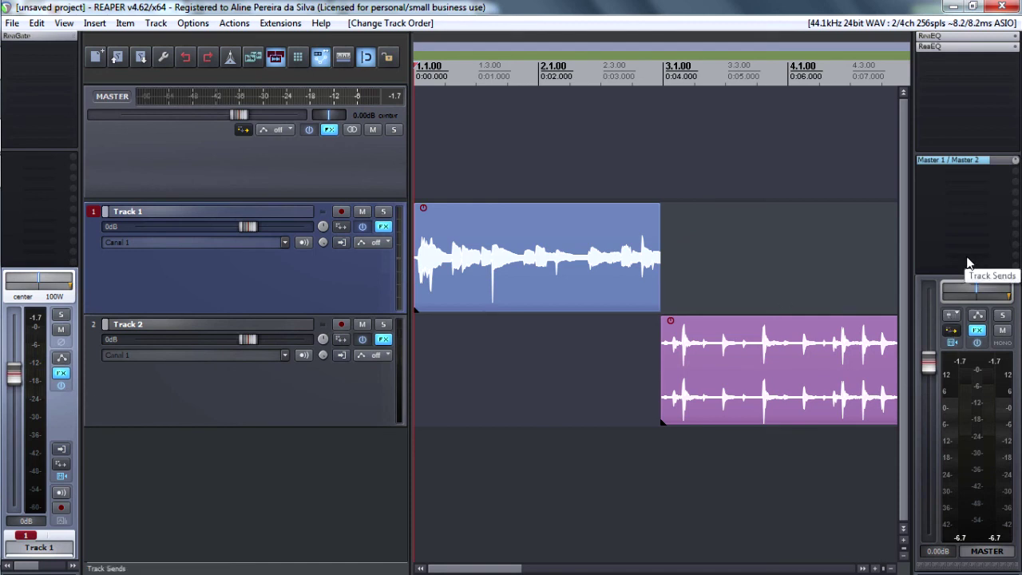
click(481, 72)
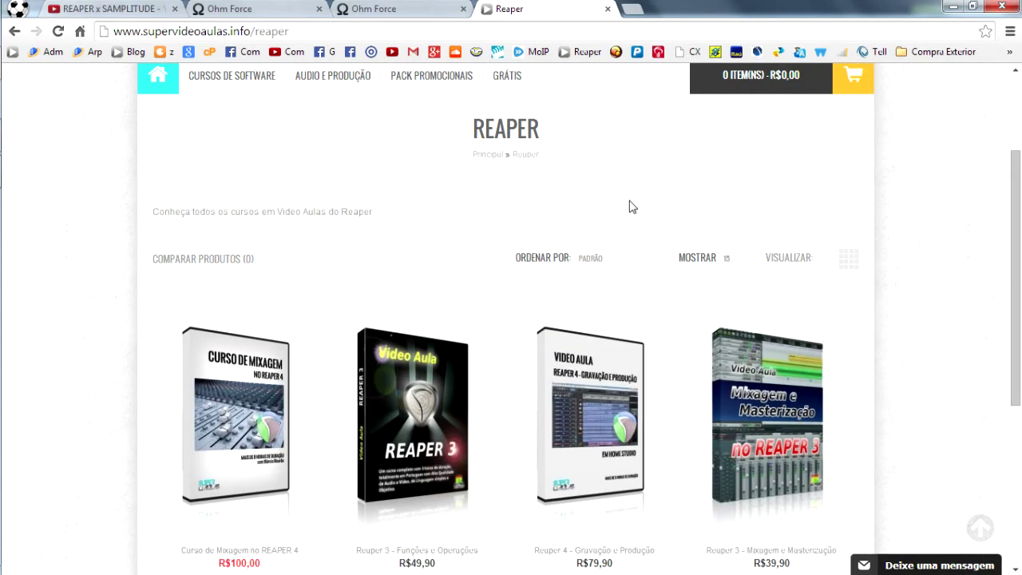
In the web browser, examine the four REAPER video courses listed on supervideoaulas.info and their short descriptions
scroll(632, 207, down, 1)
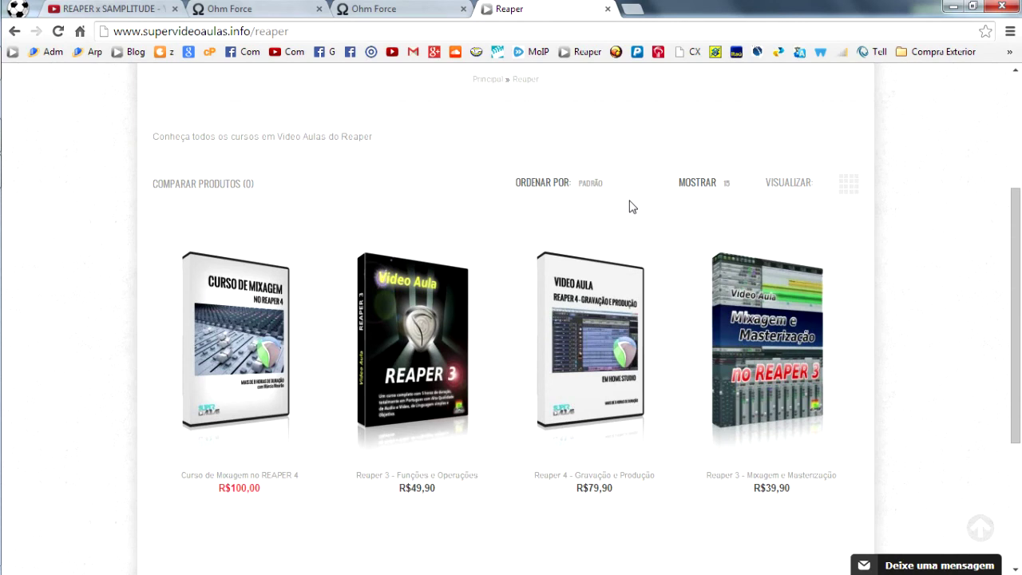
scroll(632, 207, down, 1)
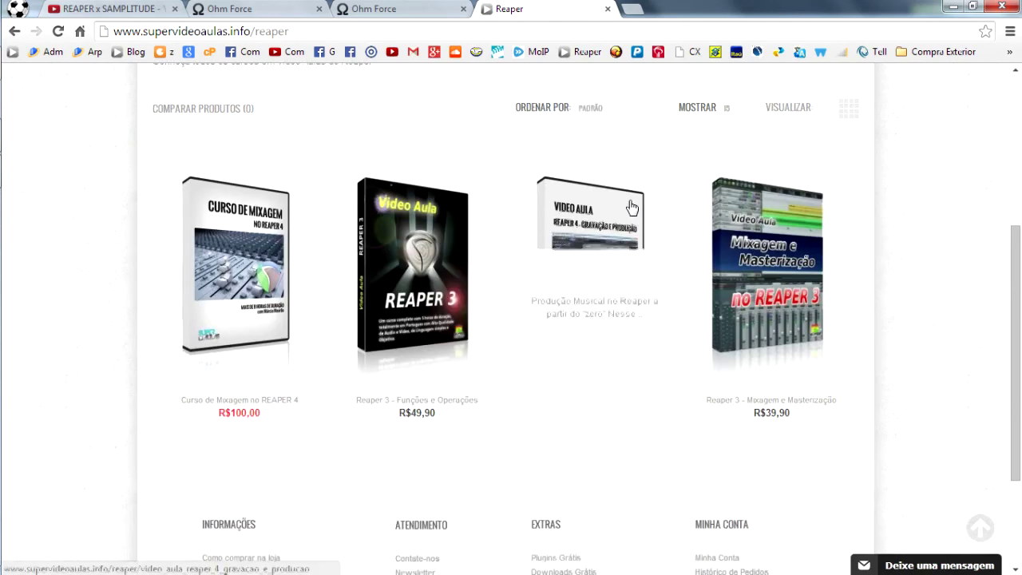
scroll(705, 233, up, 1)
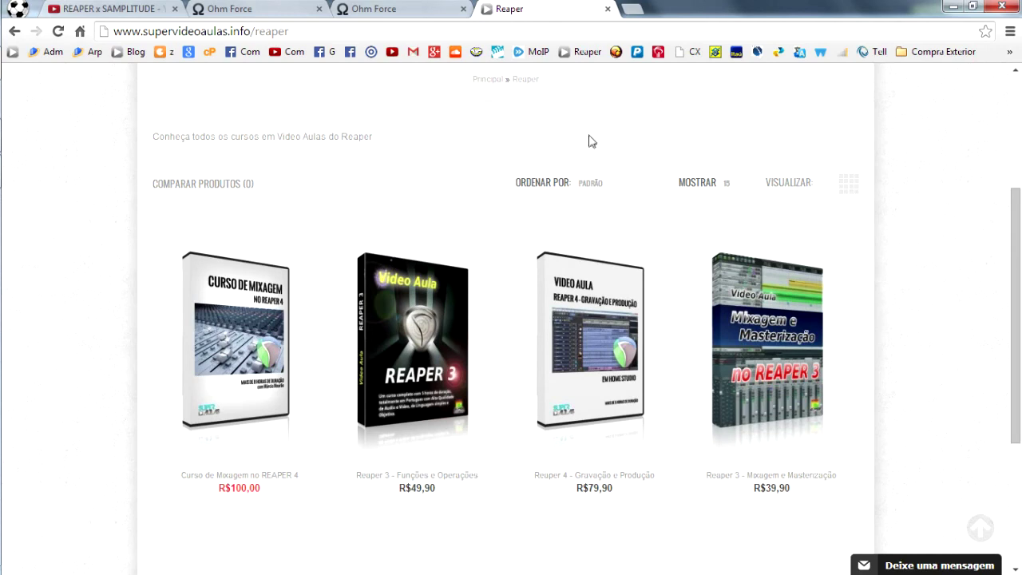
mouse_move(434, 388)
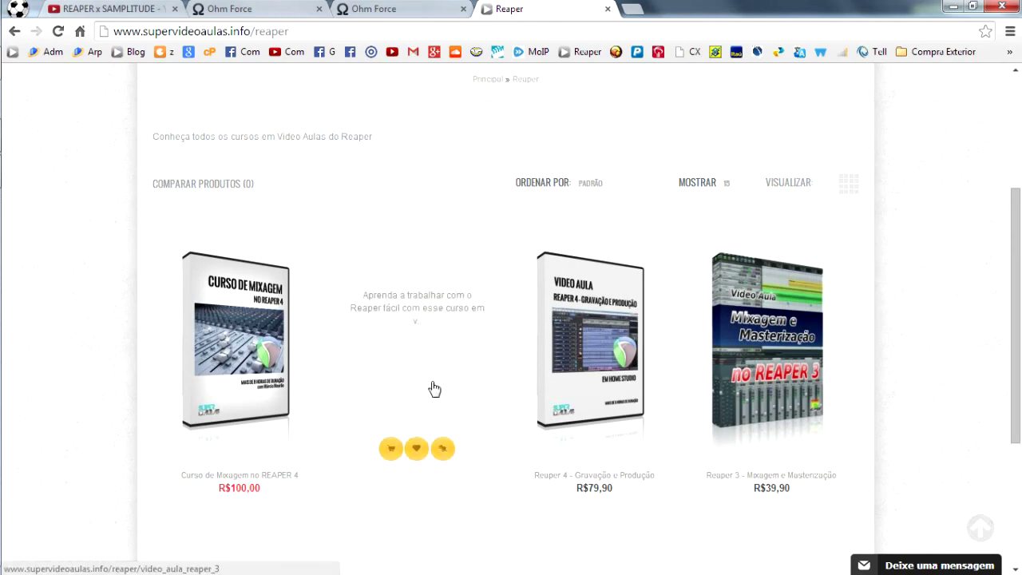
scroll(789, 235, down, 1)
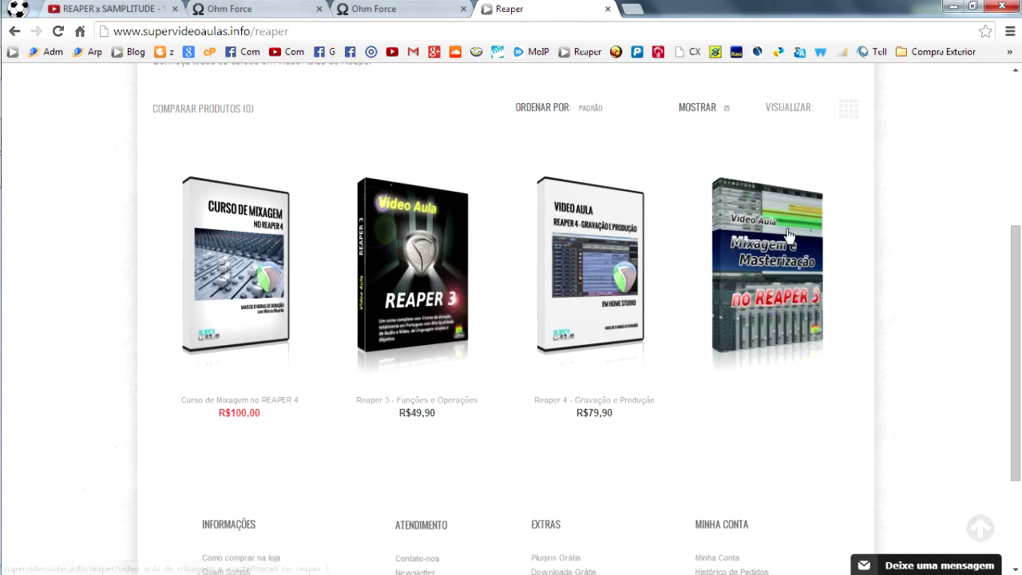
mouse_move(839, 152)
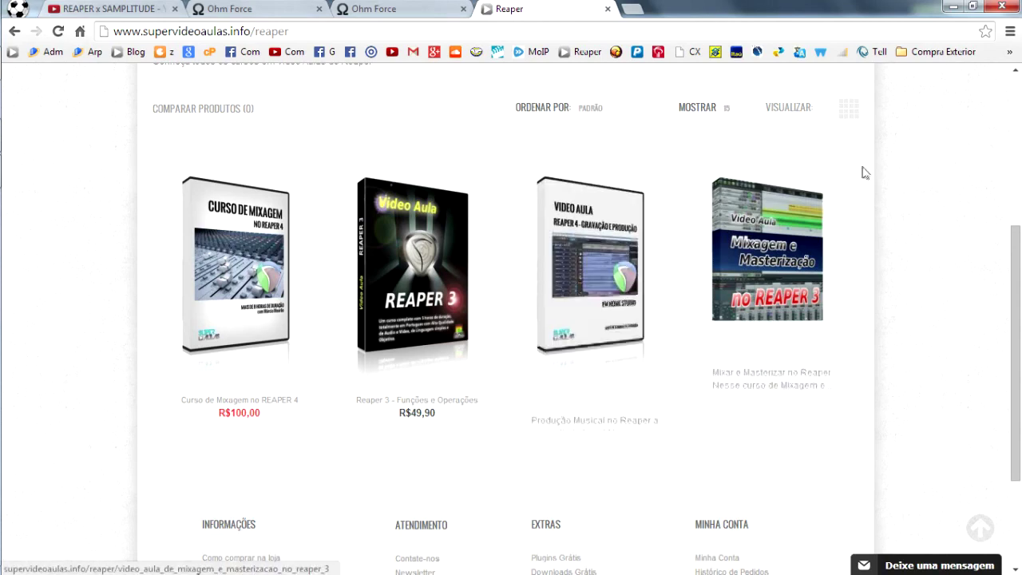
mouse_move(587, 221)
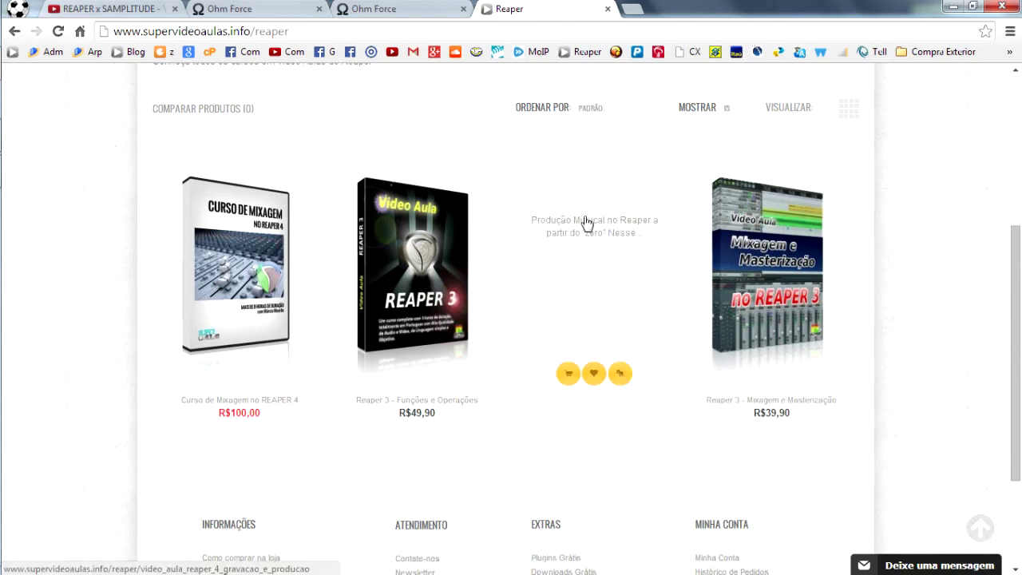
mouse_move(257, 220)
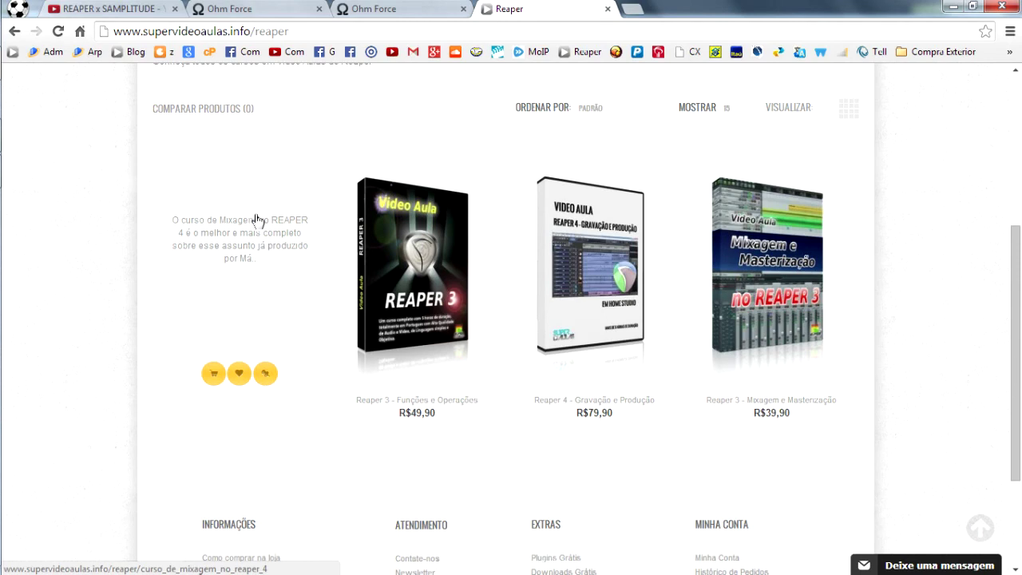
Open the "Curso de Mixagem no REAPER 4" product page and look over its general information
click(257, 220)
scroll(662, 155, down, 1)
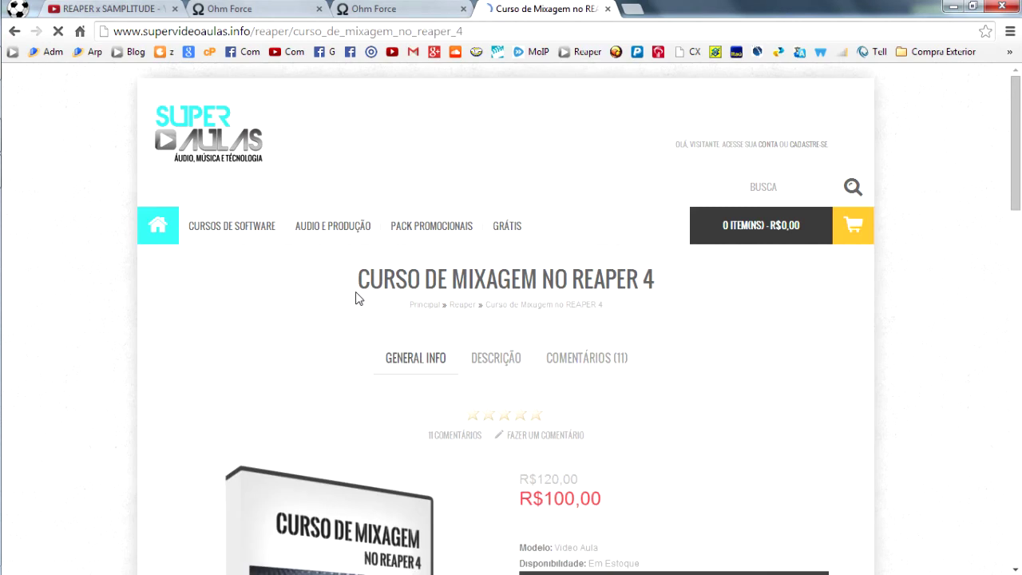
scroll(647, 317, down, 5)
scroll(592, 264, up, 5)
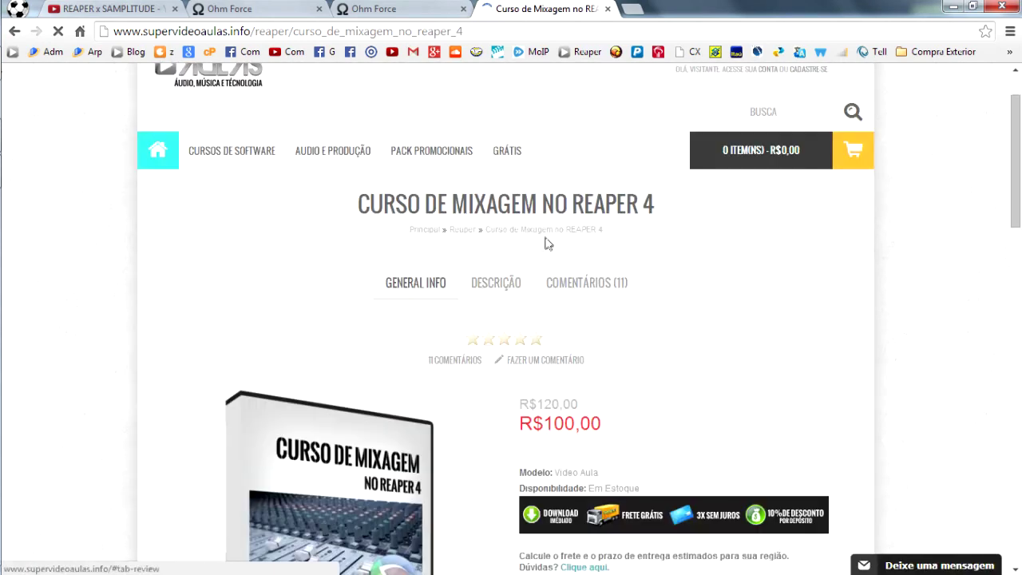
Show the mixing course's description and look through its topic list, bonus material and preview videos
click(497, 284)
scroll(616, 283, down, 4)
scroll(617, 284, down, 3)
scroll(615, 289, down, 5)
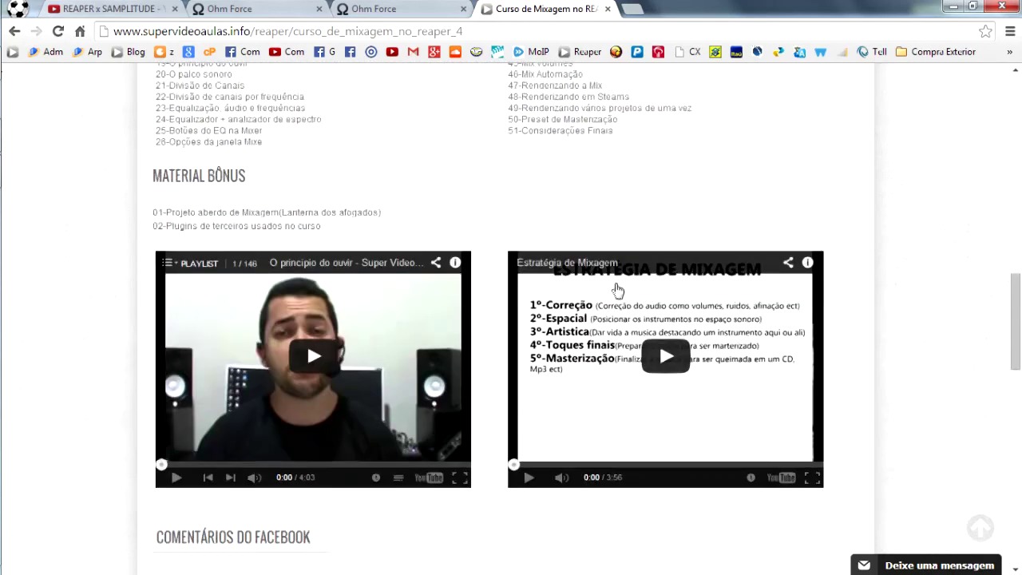
scroll(617, 290, up, 6)
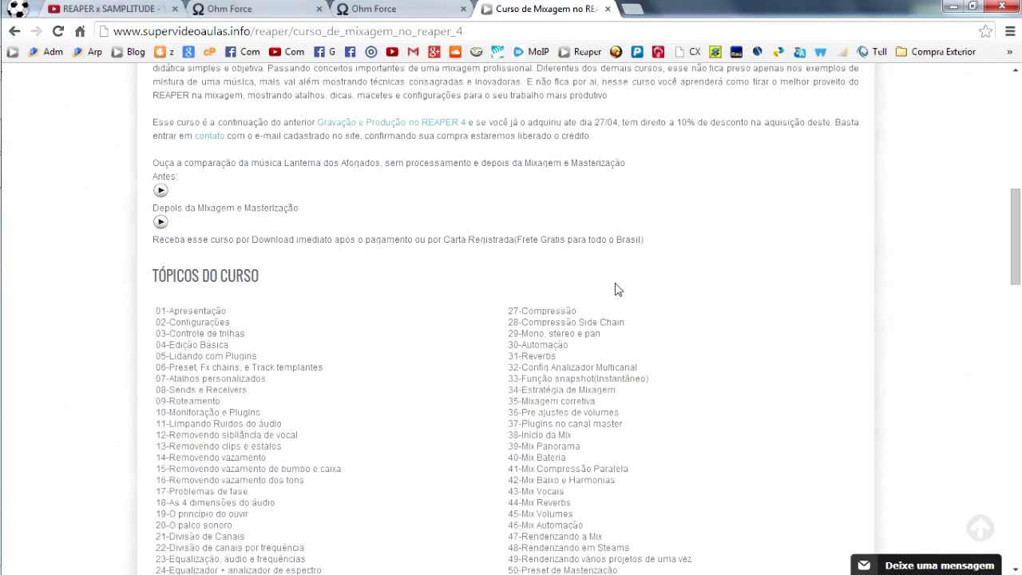
scroll(617, 289, up, 8)
scroll(617, 289, down, 2)
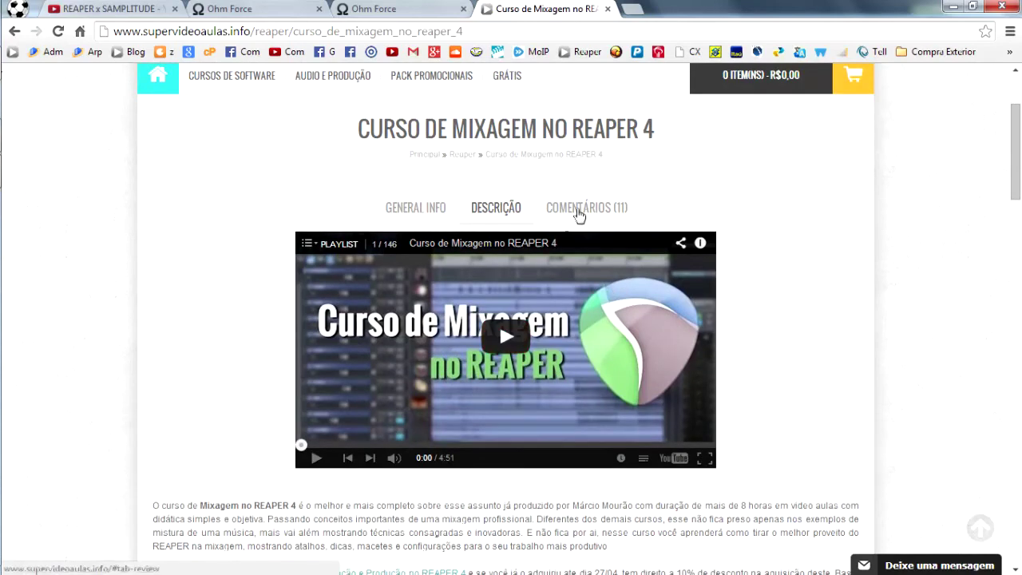
Show the customer comments for the mixing course and read through the reviews
click(589, 210)
scroll(621, 237, down, 1)
scroll(621, 237, up, 2)
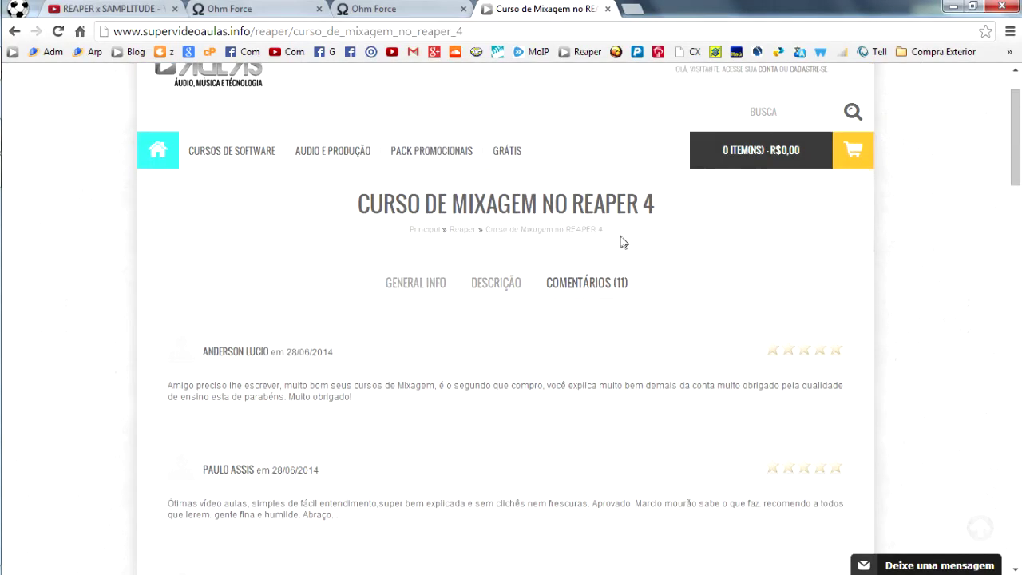
scroll(631, 282, down, 3)
scroll(556, 255, up, 3)
scroll(612, 281, down, 1)
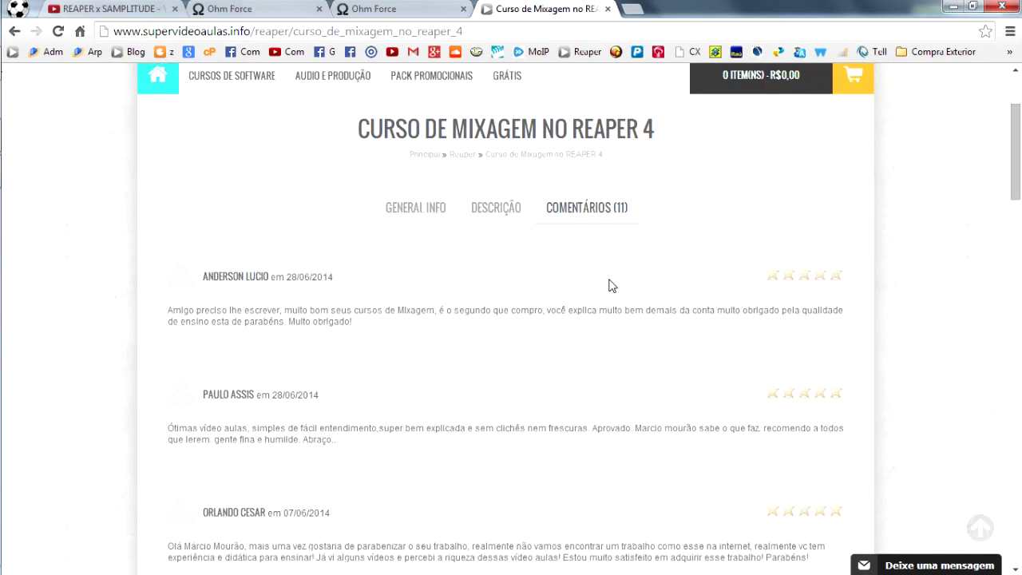
scroll(612, 283, down, 2)
scroll(610, 279, down, 2)
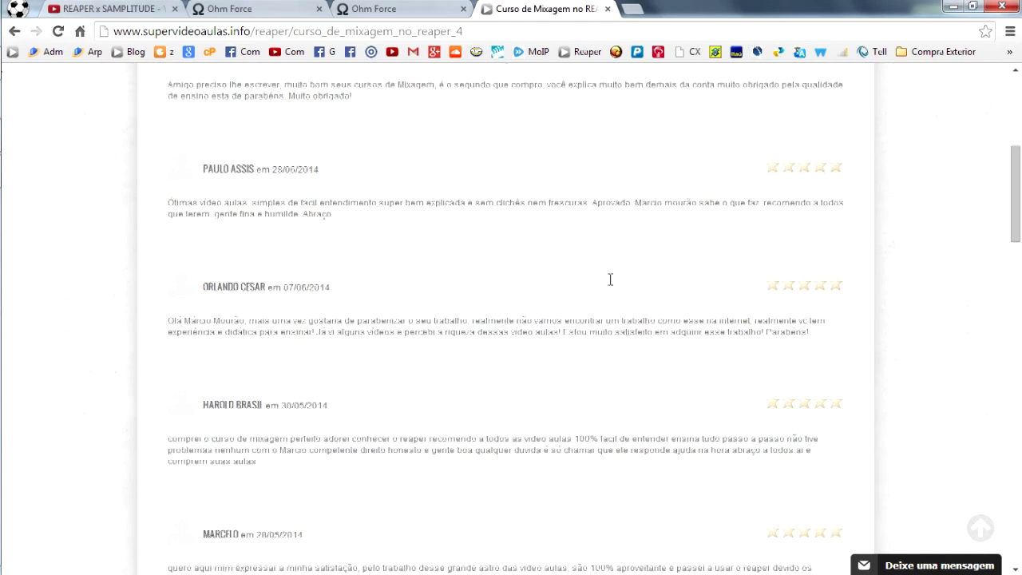
scroll(610, 281, up, 4)
scroll(612, 286, up, 2)
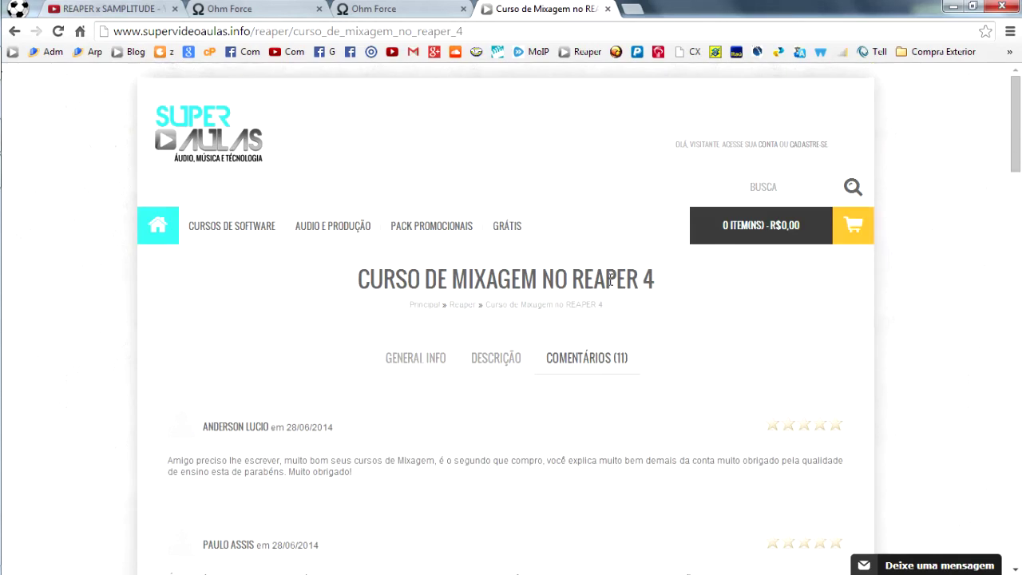